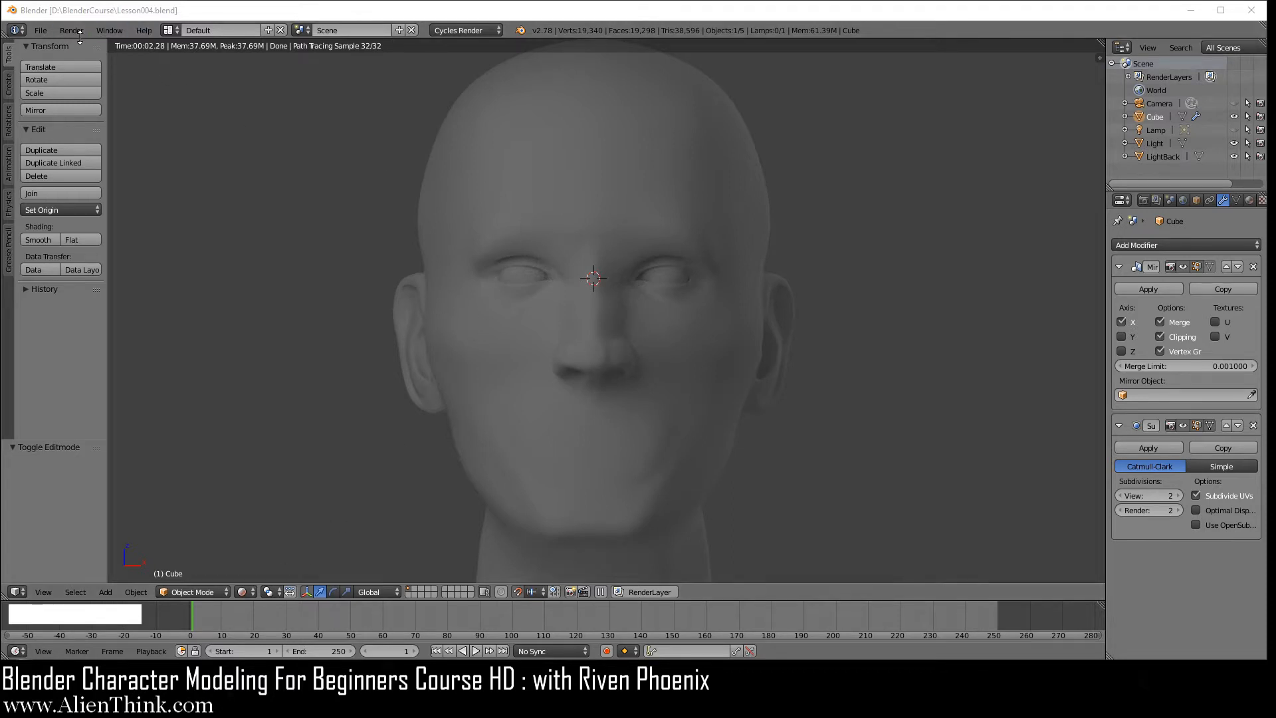
- Save the file and set the viewport shading to Solid
left_click(41, 30)
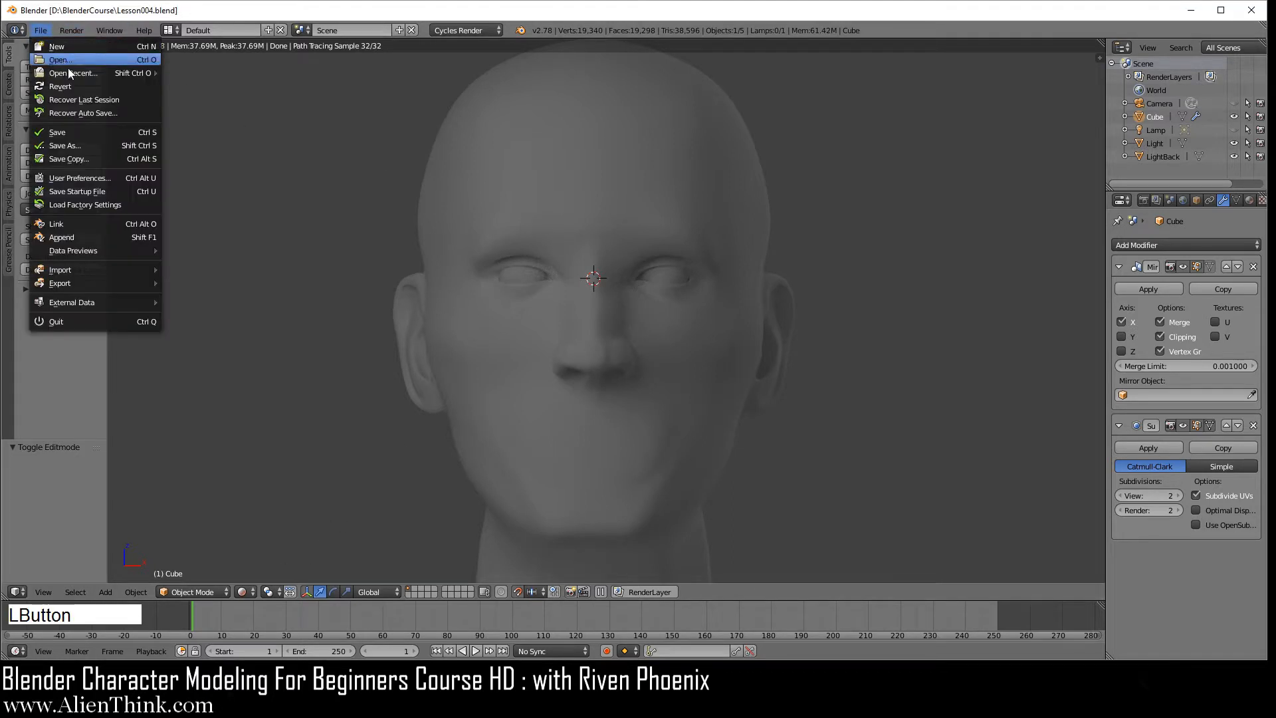
left_click(66, 131)
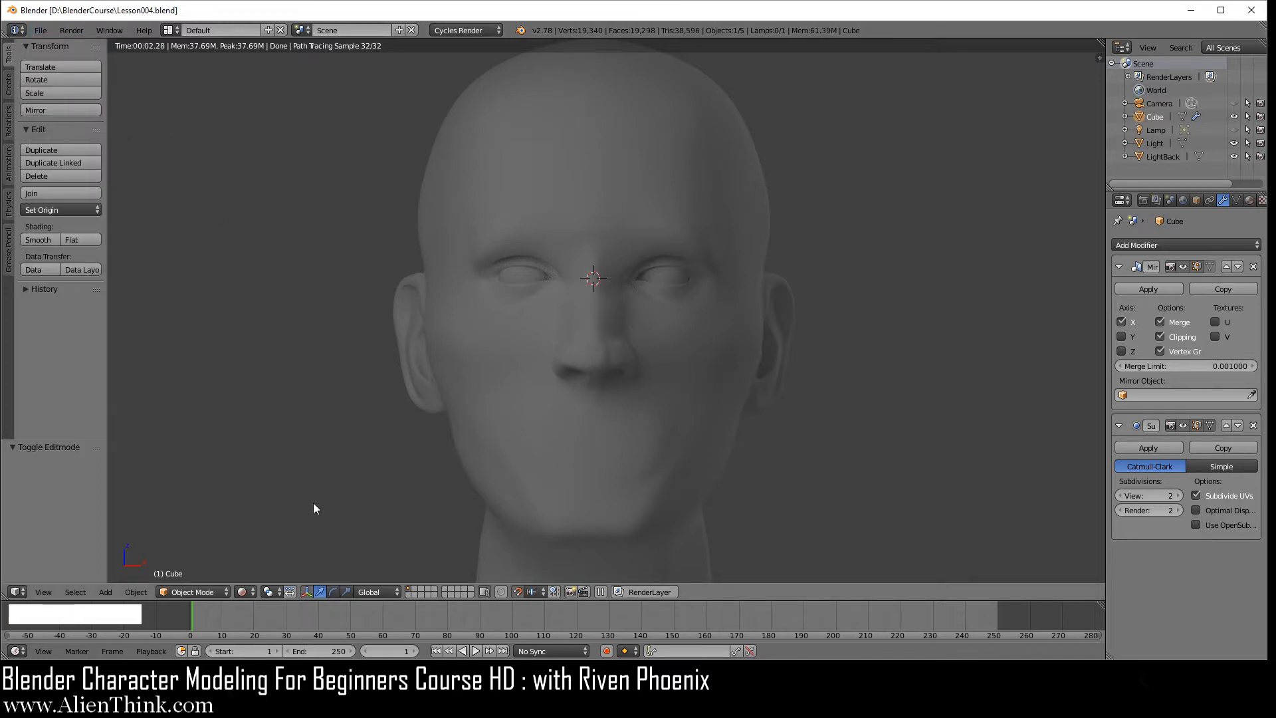
left_click(244, 592)
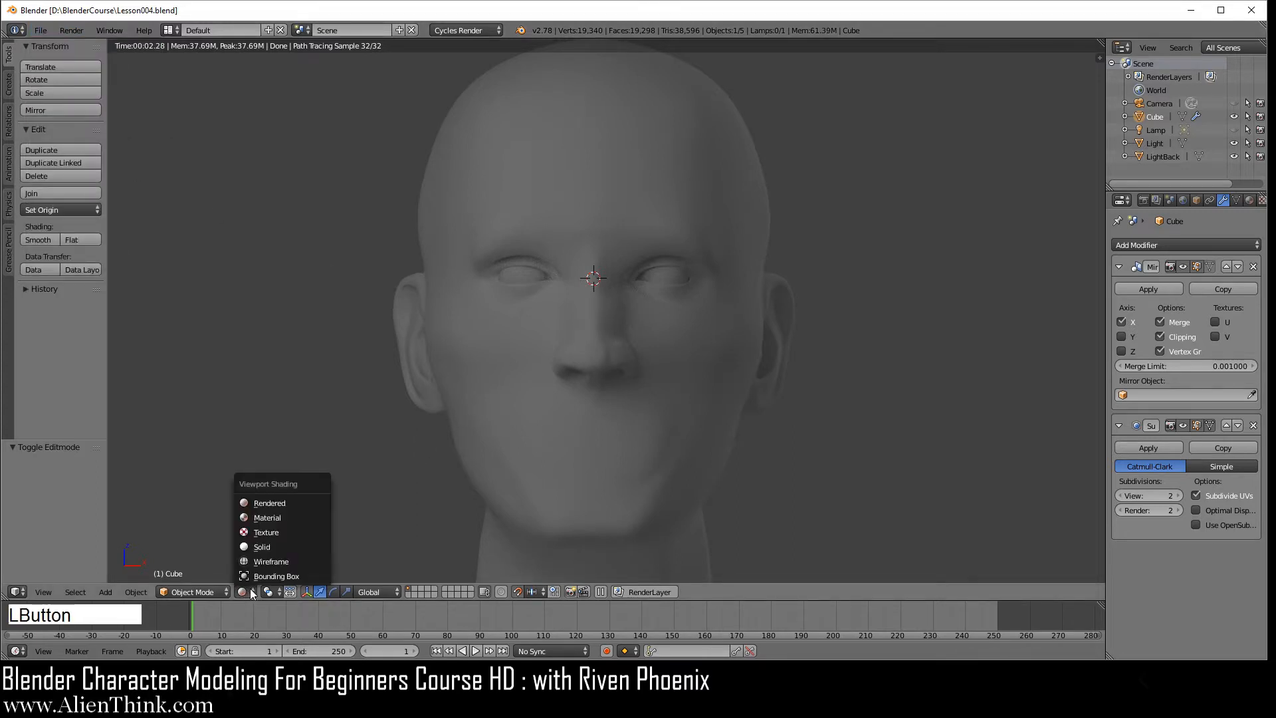
left_click(263, 547)
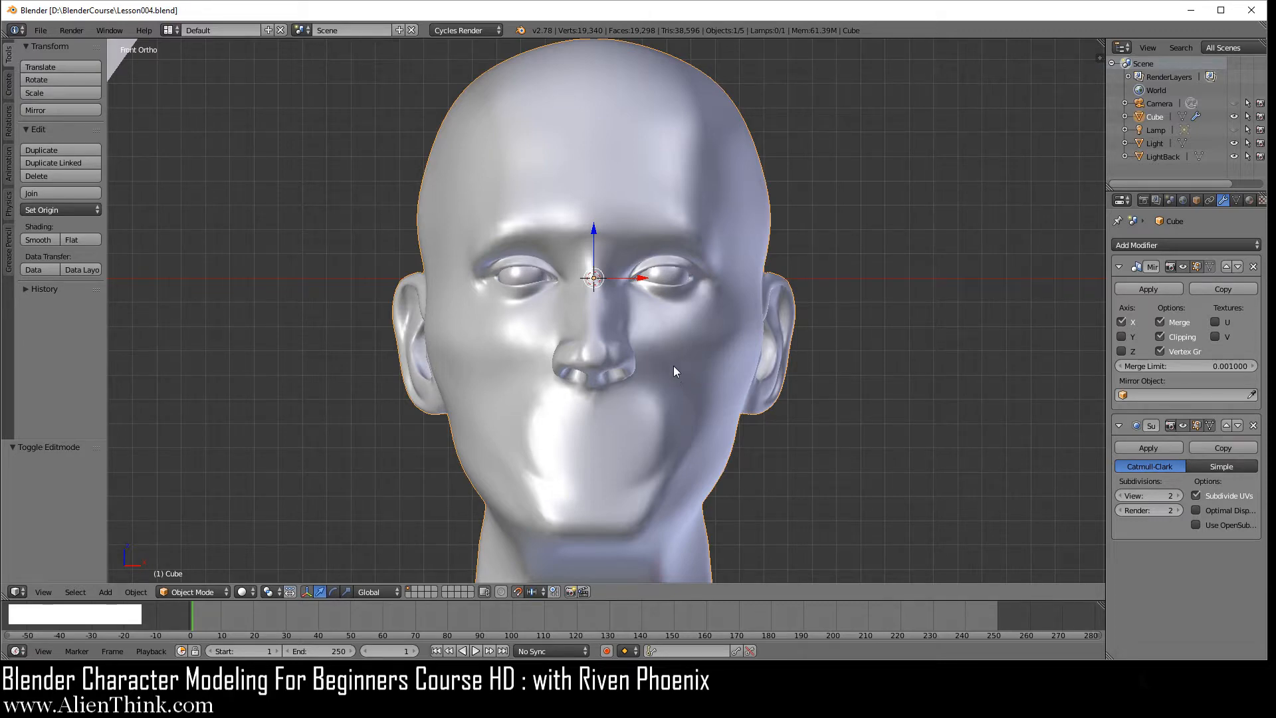
- Select the Light plane above the head in the front view and enter Edit Mode on it
scroll(653, 353, "down", 6)
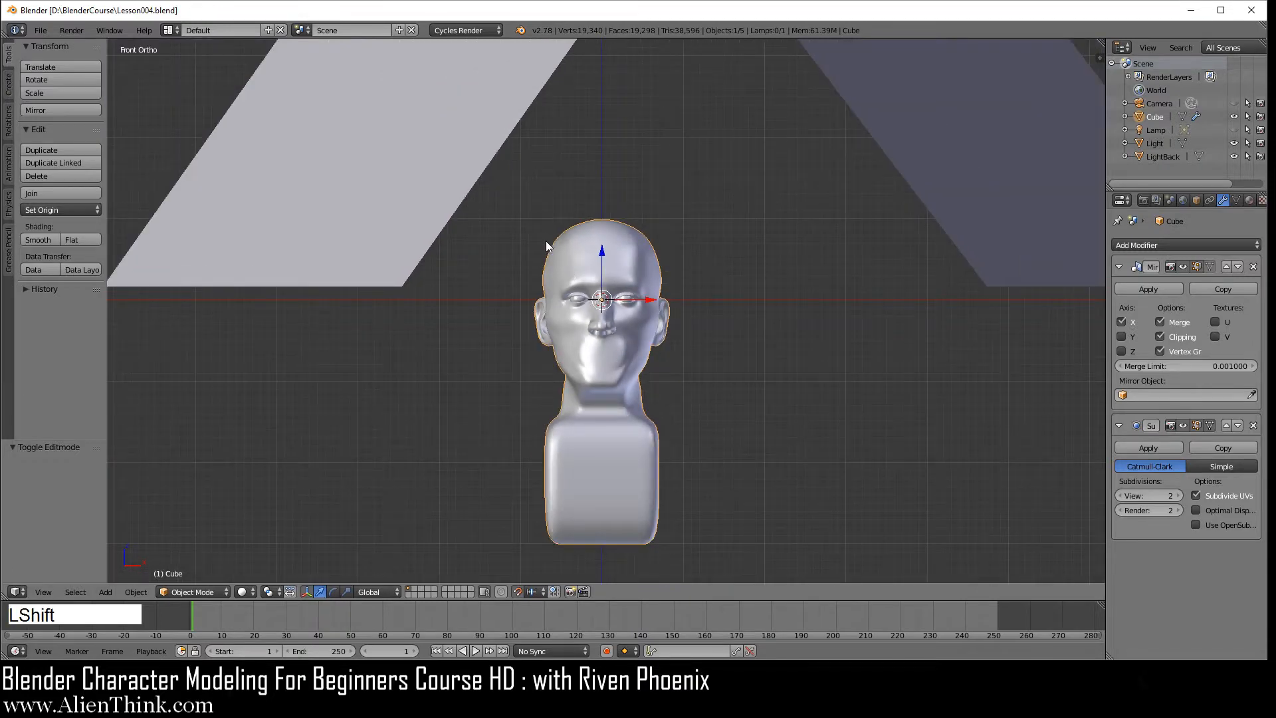
middle_click_drag(549, 245, 715, 416, "shift")
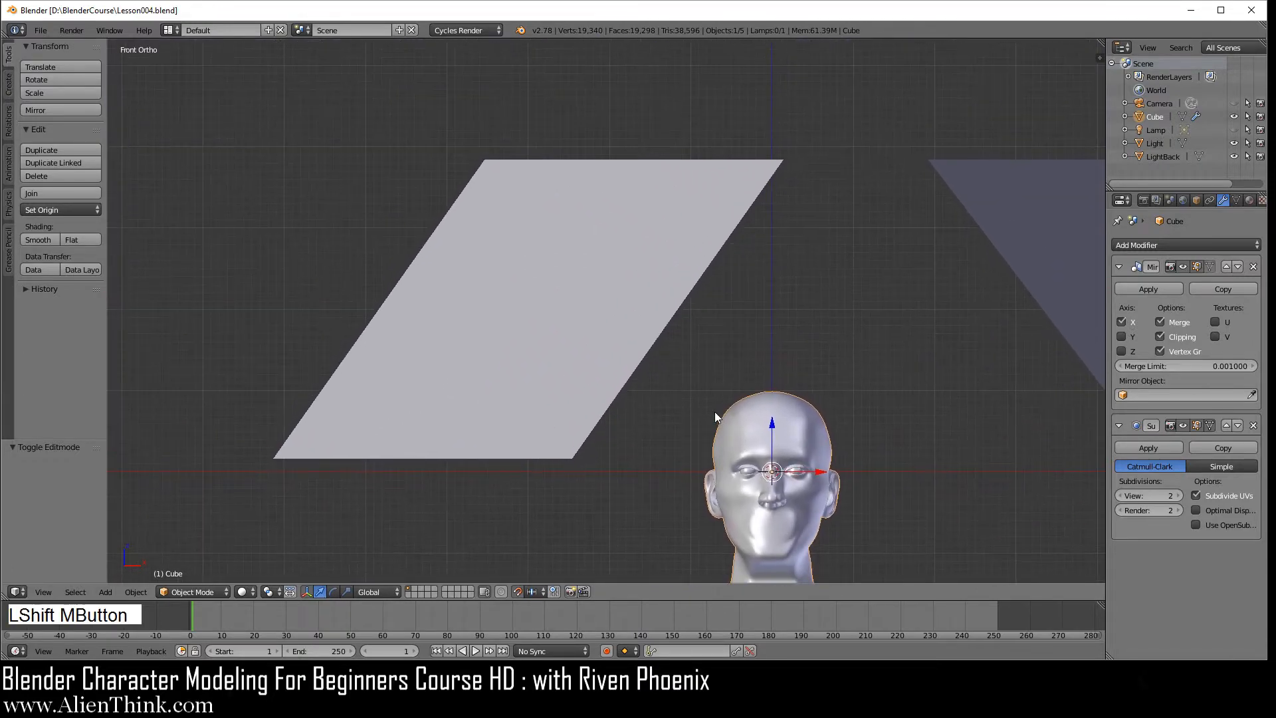
right_click(562, 278)
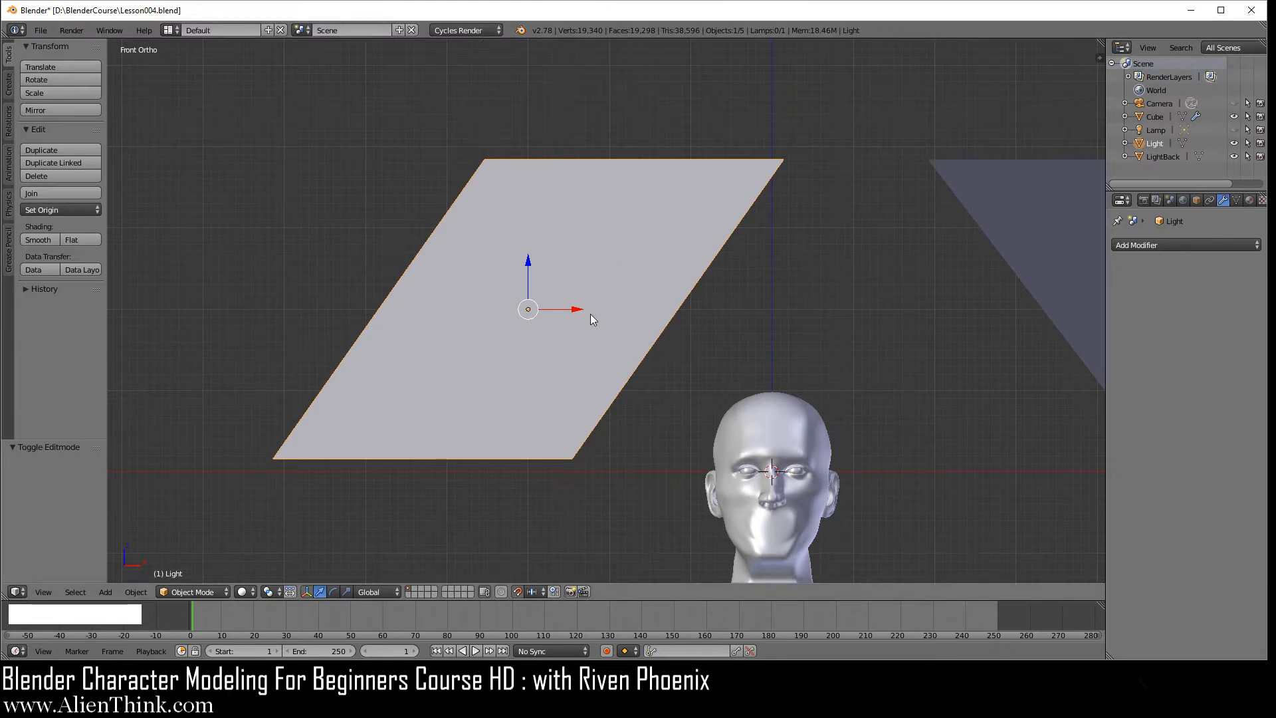
mouse_move(590, 314)
middle_mouse_down()
mouse_move(573, 293)
mouse_move(597, 325)
mouse_move(676, 341)
mouse_move(583, 306)
middle_mouse_up()
key("KP_1")
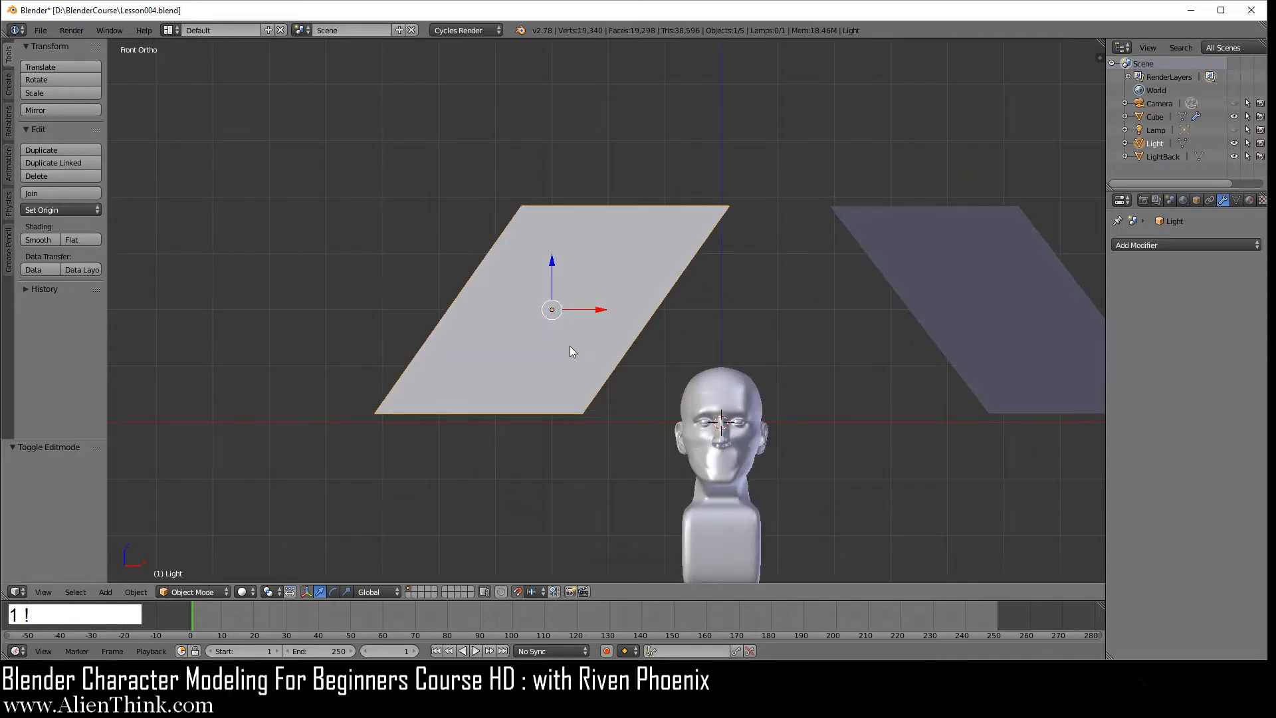
key("shift+a")
mouse_move(607, 325)
scroll(605, 281, "up", 2)
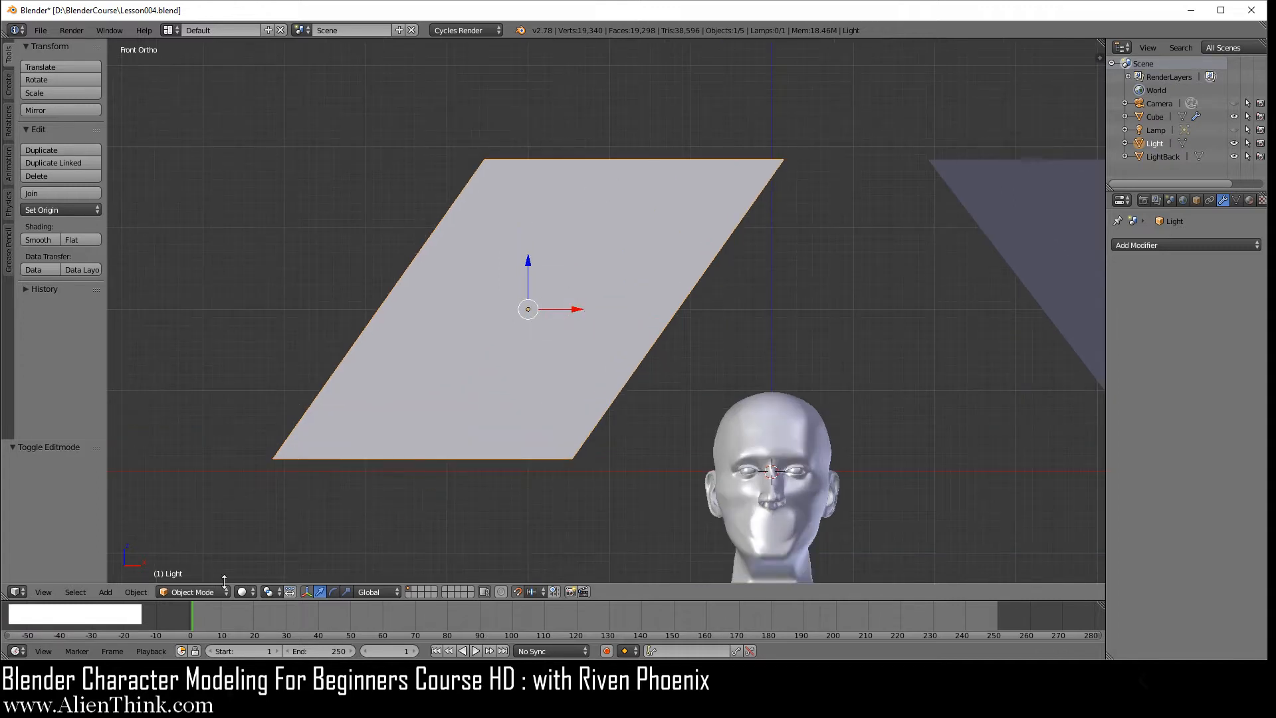
left_click(193, 591)
left_click(191, 562)
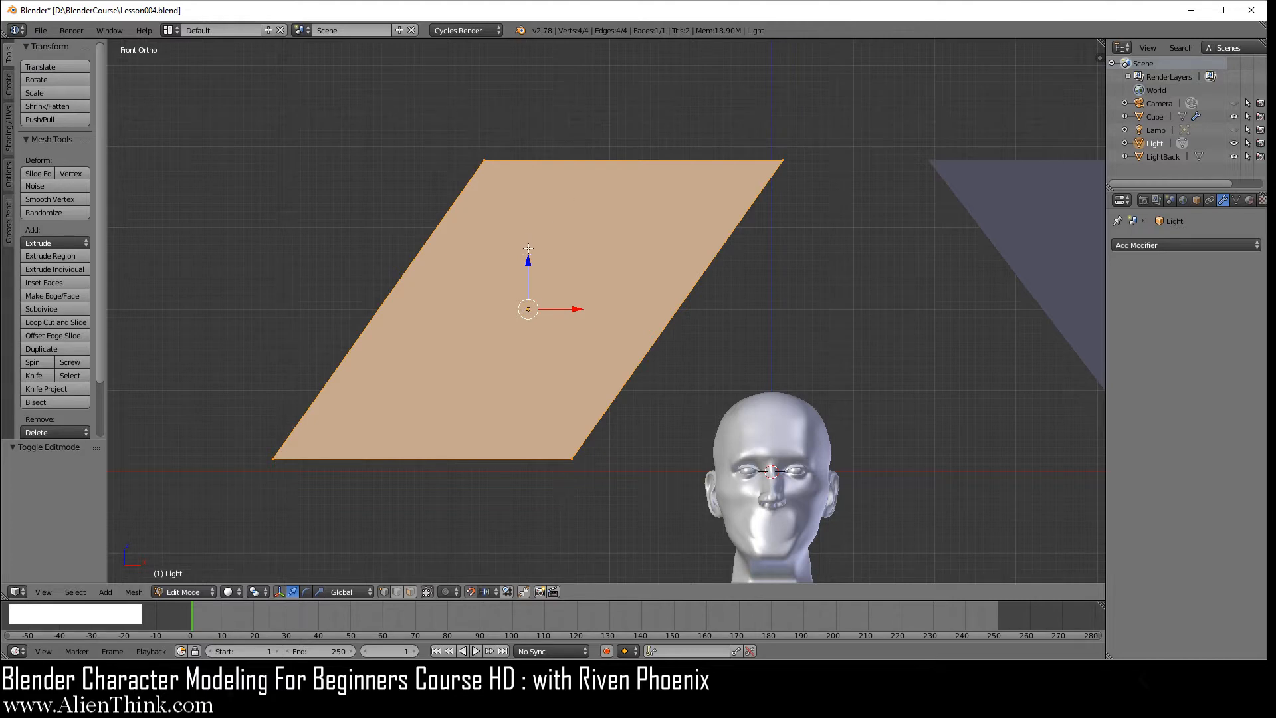
- Select all four corner vertices of the Light plane one after another
right_click(485, 160)
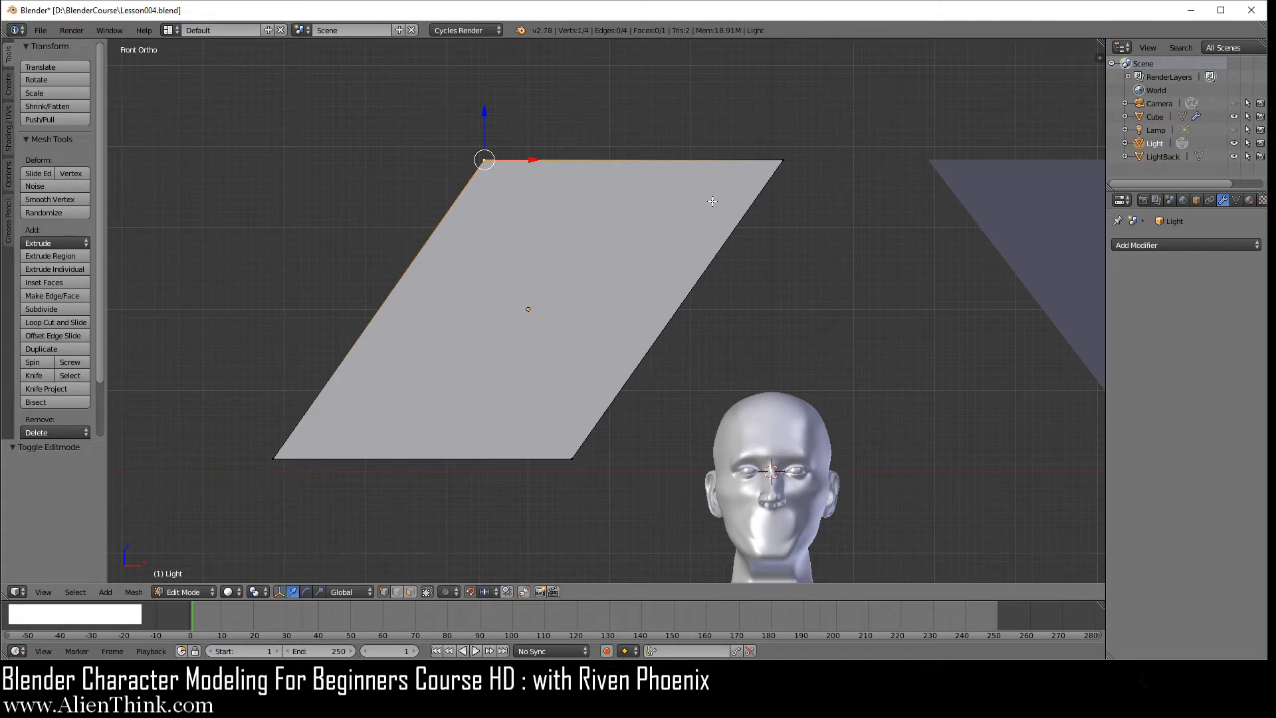
right_click(783, 160, "shift")
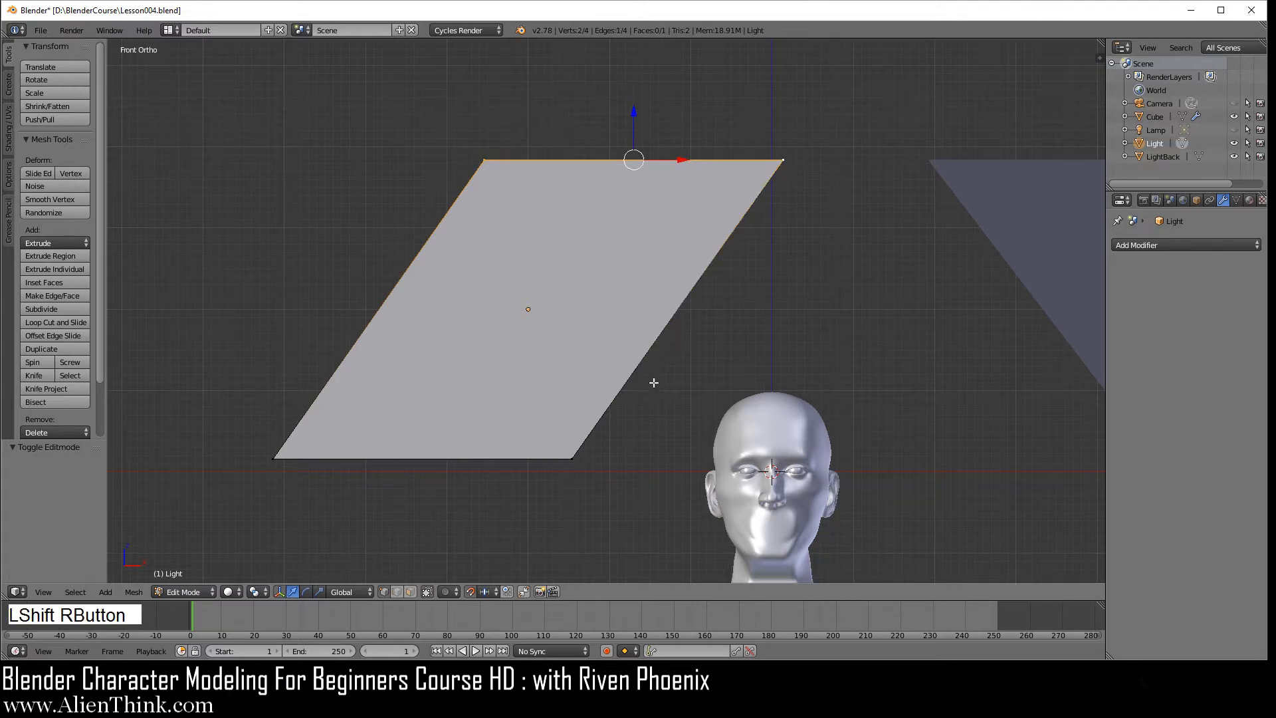
right_click(572, 458, "shift")
right_click(272, 457, "shift")
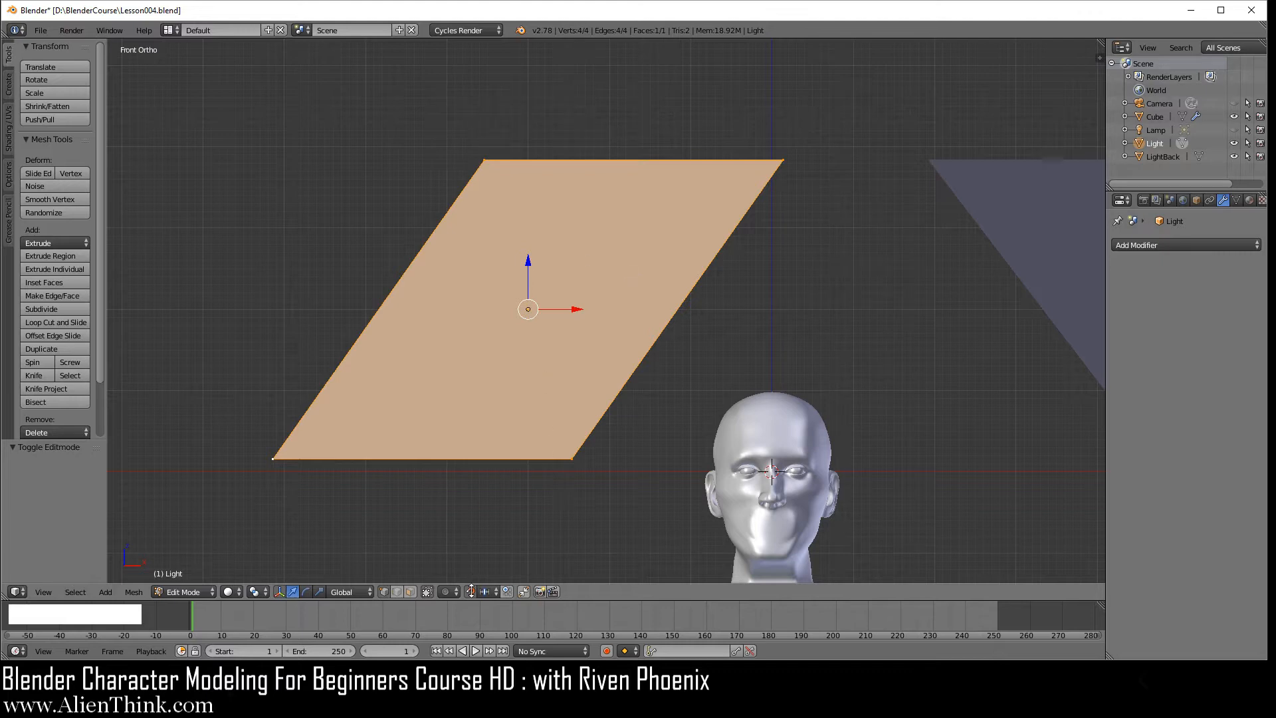
- Turn off snapping and move the plane's lower corner vertex nearest the head up about 4.243 along Z
left_click(471, 592)
right_click(574, 458)
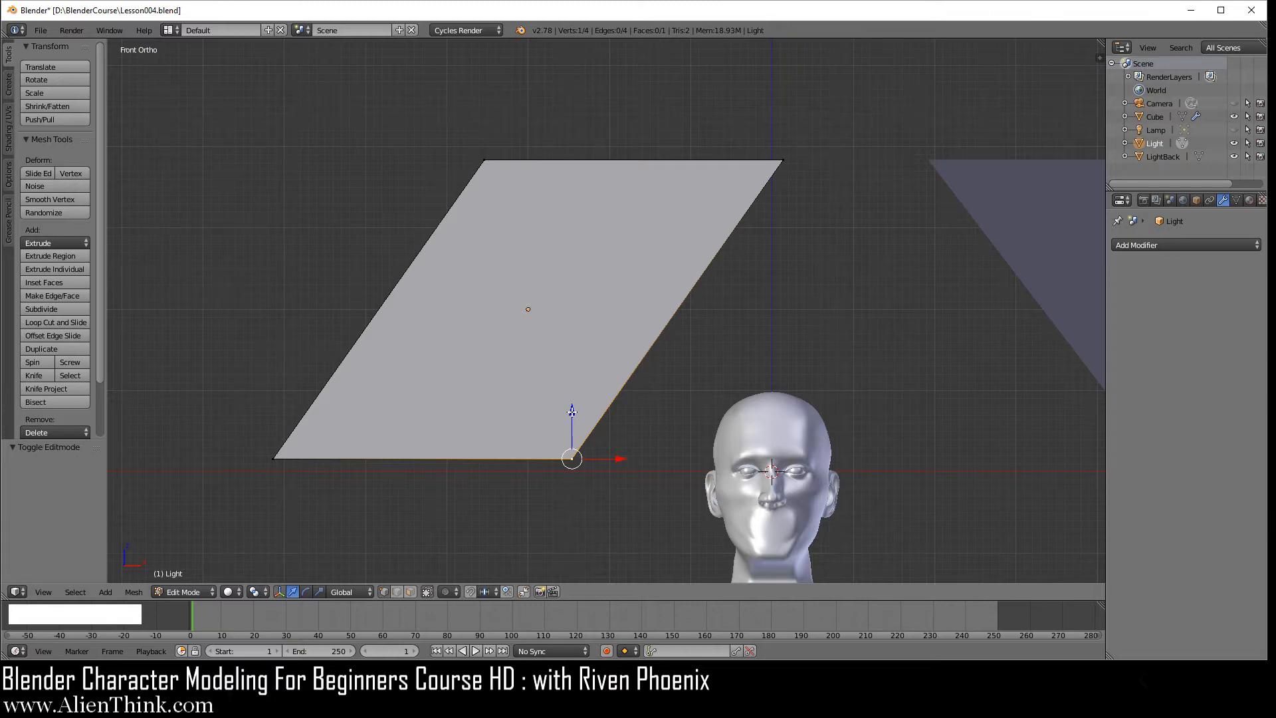
left_click_drag(572, 412, 510, 63)
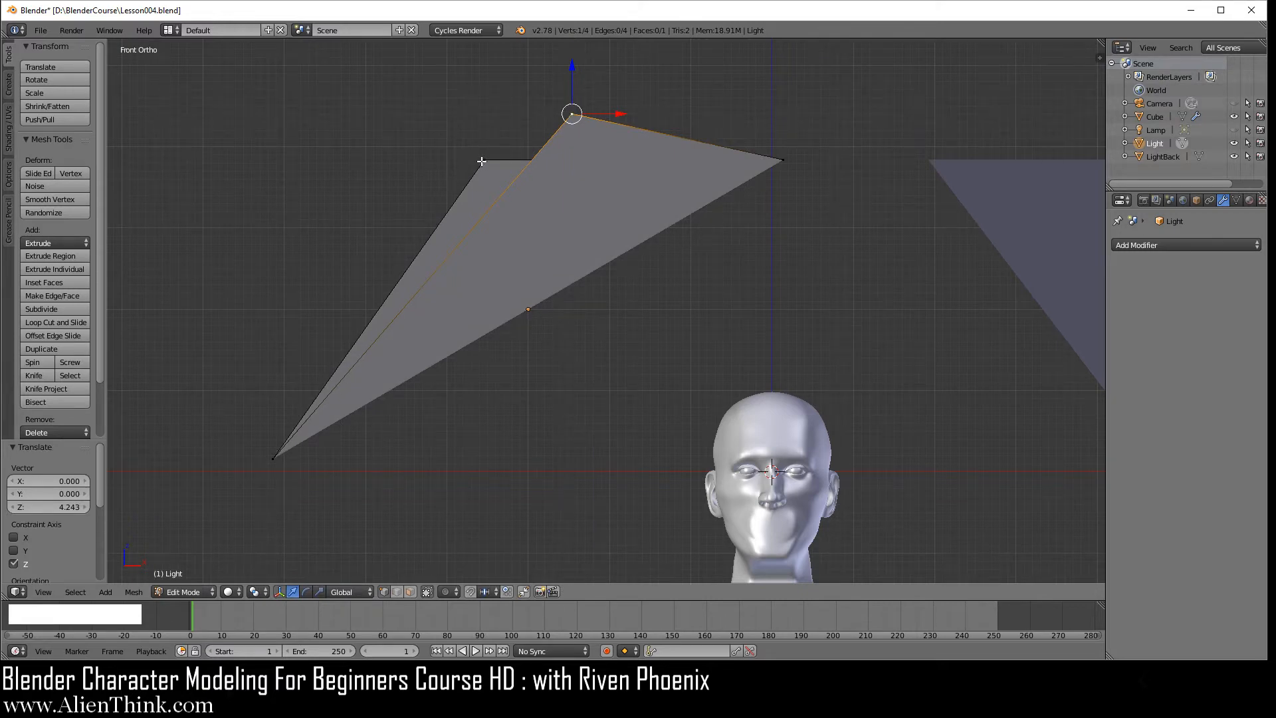
- Inspect the folded plane from several angles and the front, and undo the vertex move
middle_click(698, 270)
middle_click_drag(699, 270, 593, 311)
middle_click_drag(382, 370, 758, 345, "shift")
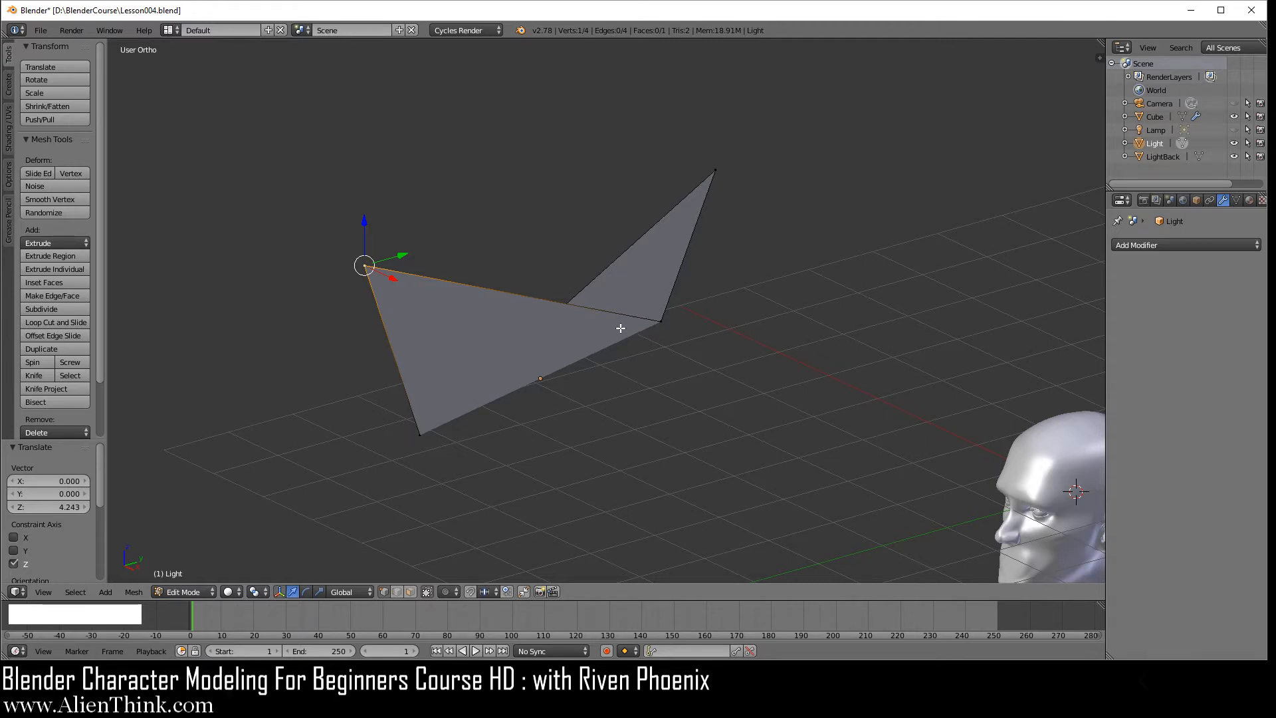
middle_click_drag(620, 327, 607, 406)
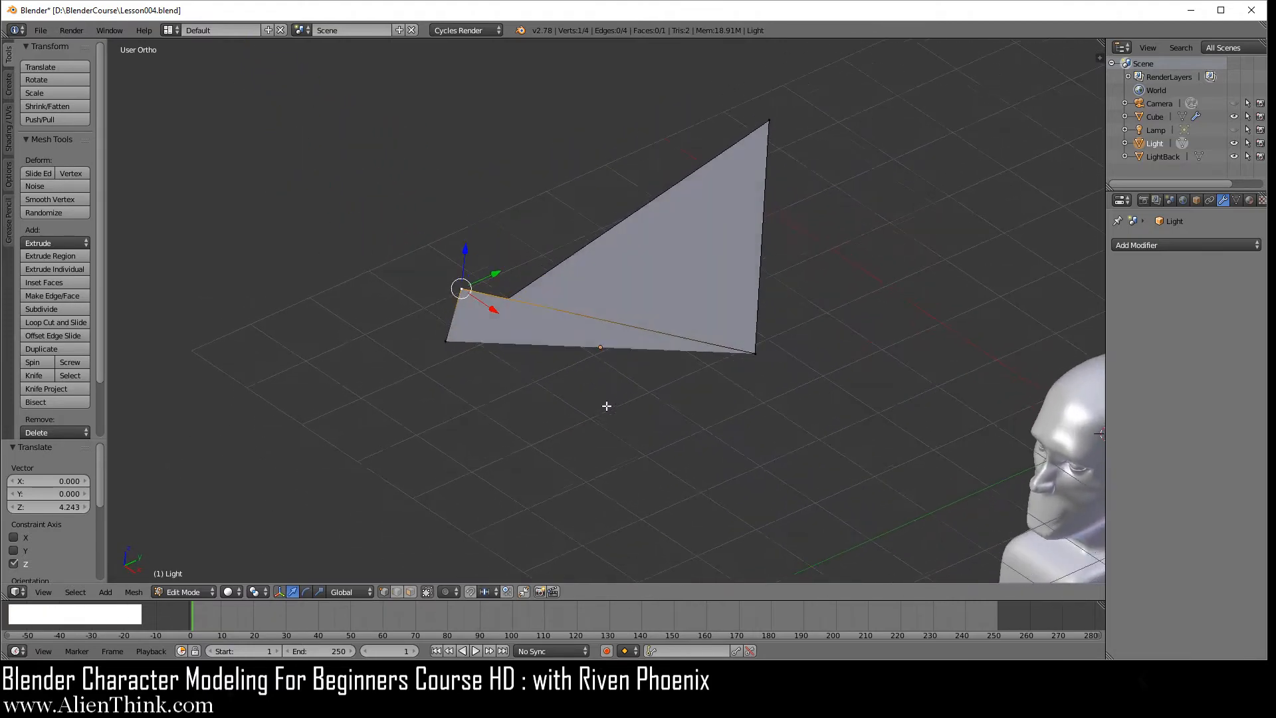
key("KP_1")
middle_click_drag(792, 317, 576, 406, "shift")
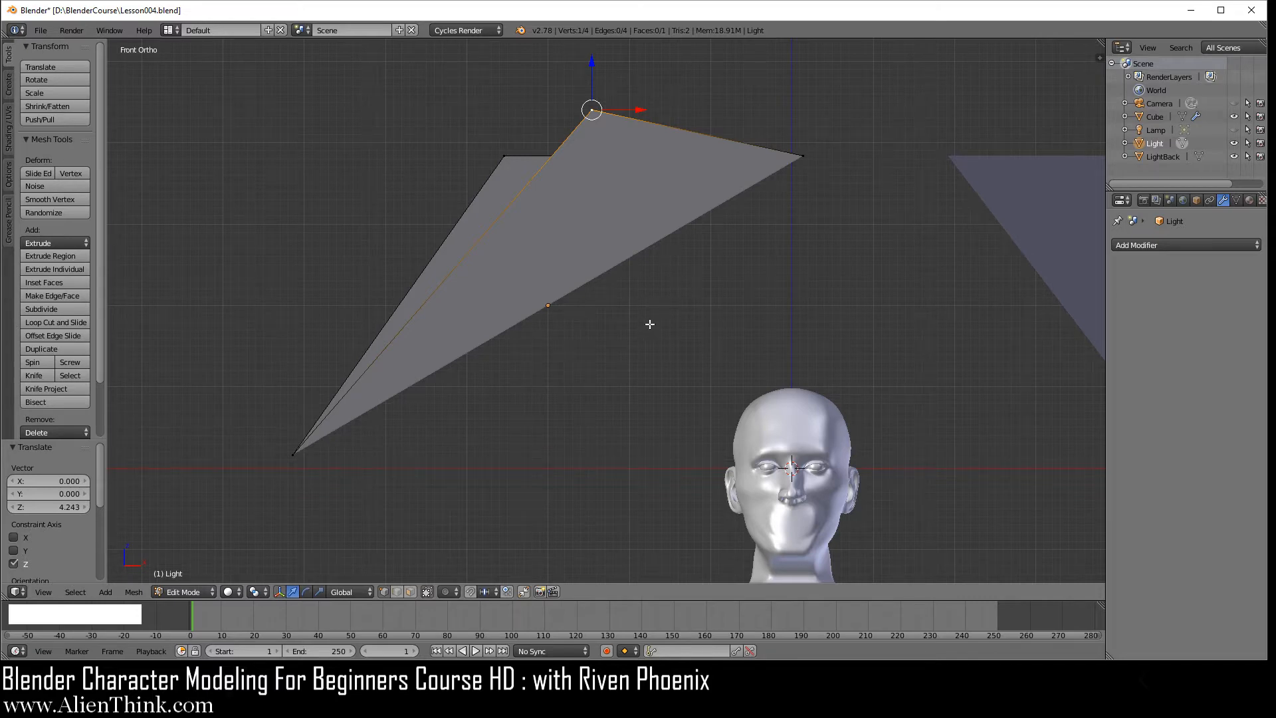
key("ctrl+z")
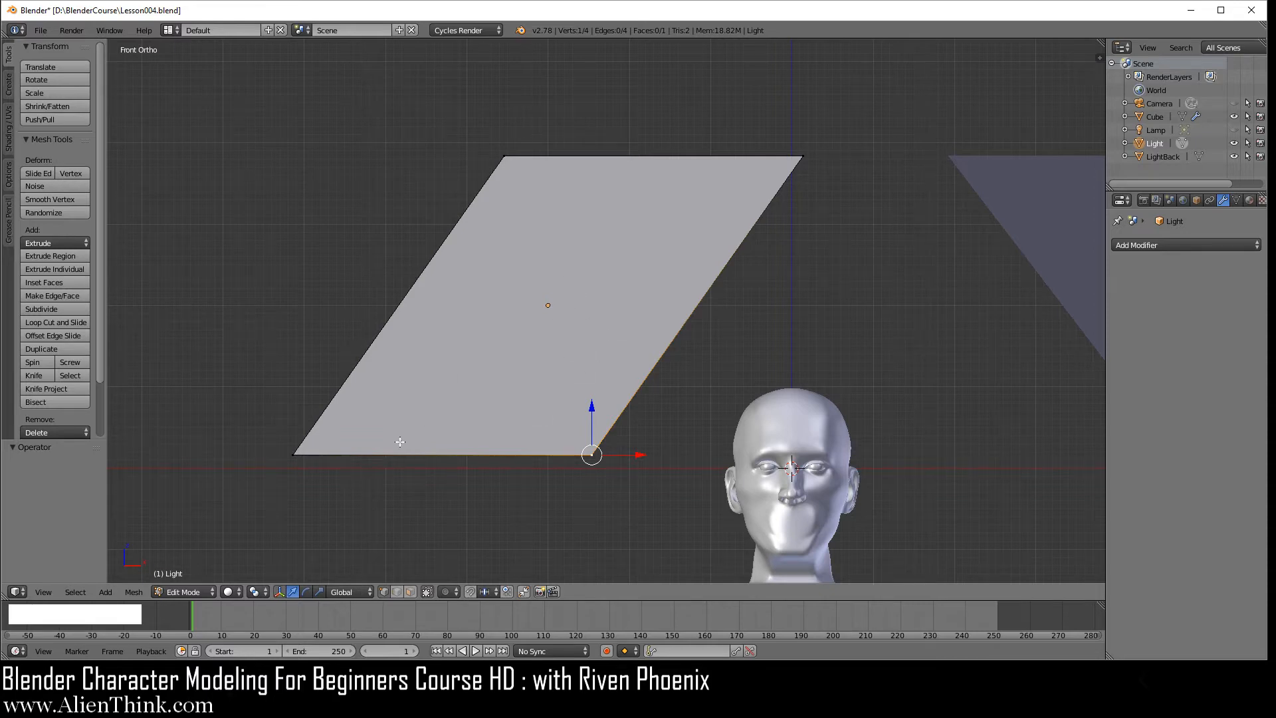
- Extend the selection to all four vertices of the plane and triangulate its face
right_click(304, 445, "shift")
right_click(539, 163, "shift")
right_click(813, 159, "shift")
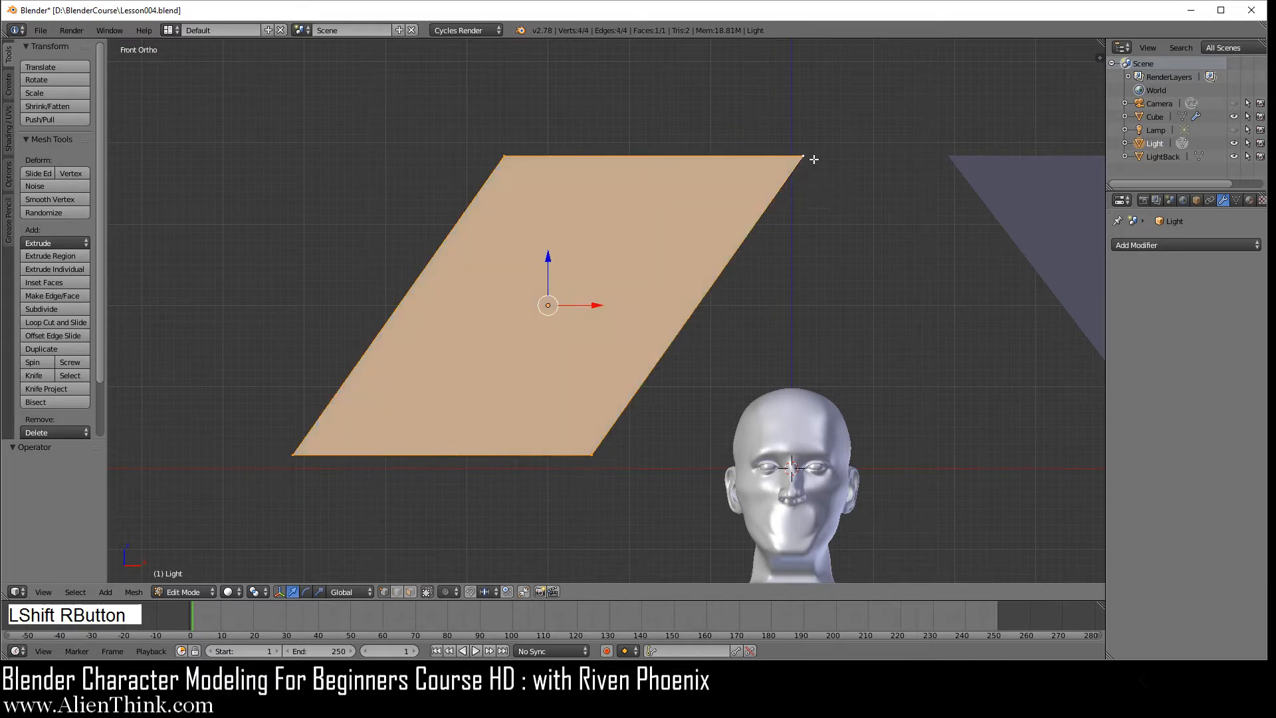
left_click(135, 592)
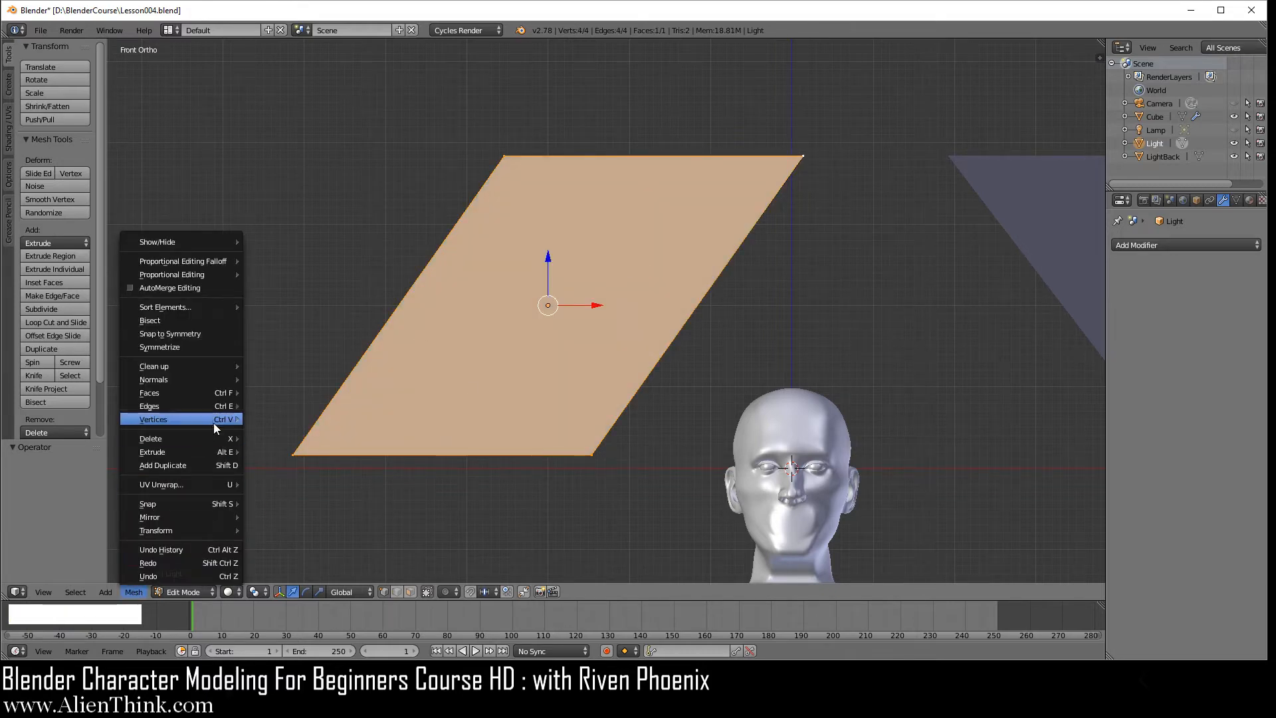
mouse_move(210, 421)
mouse_move(186, 395)
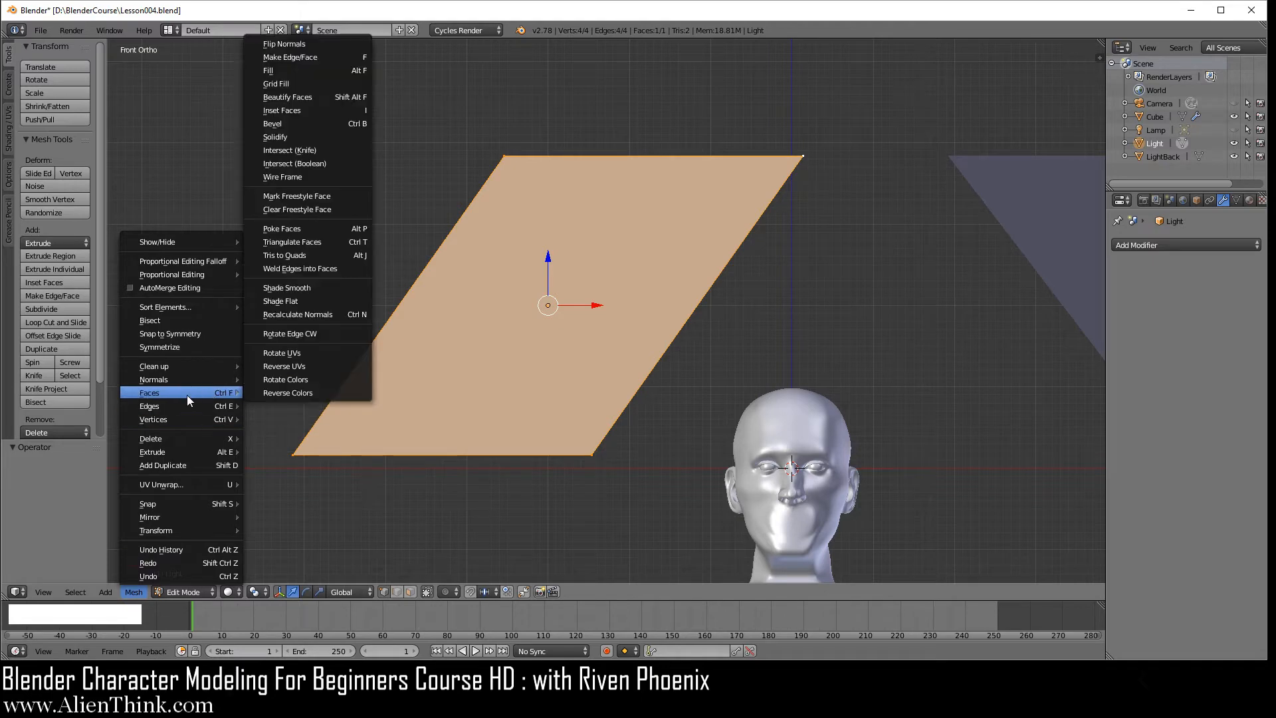
left_click(306, 259)
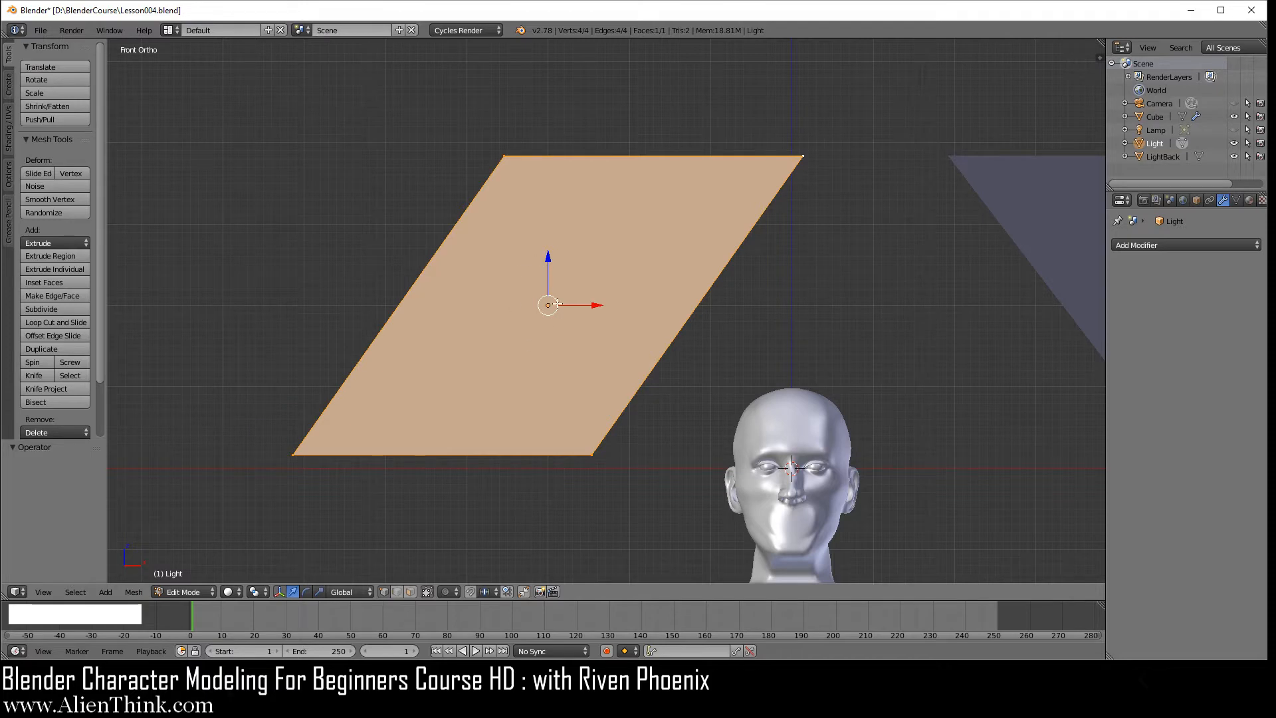
left_click(143, 591)
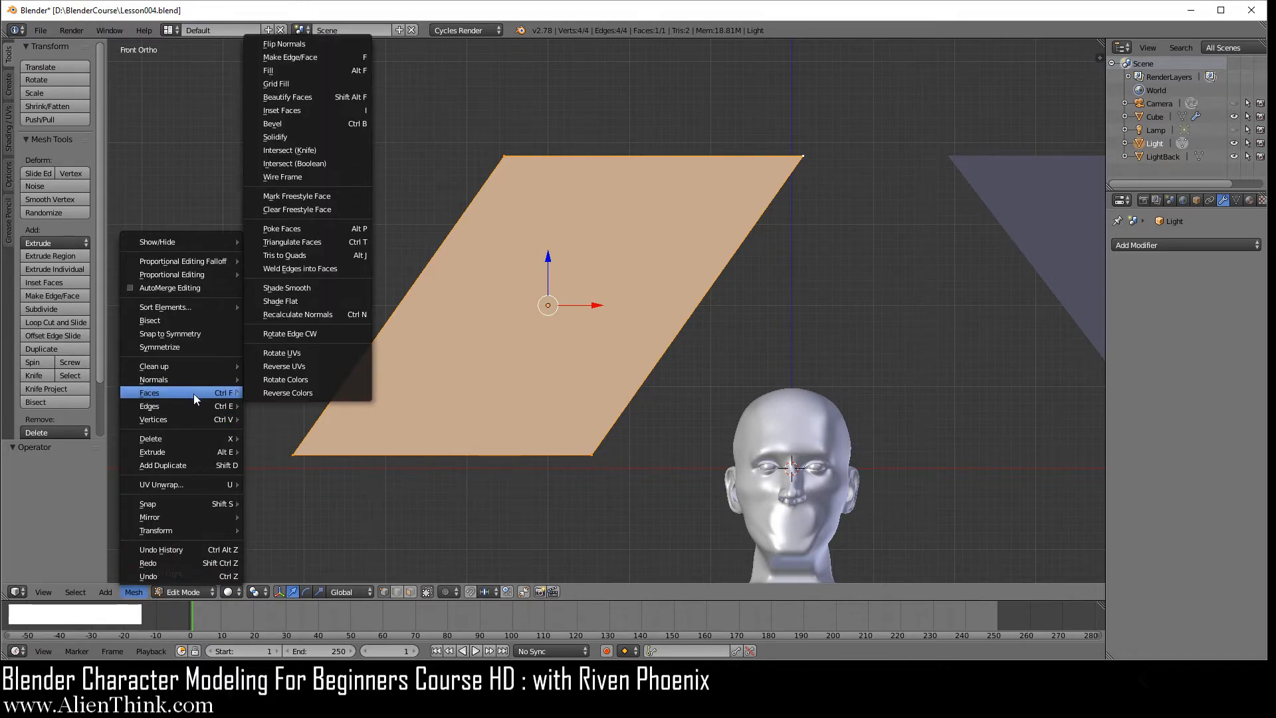
left_click(318, 245)
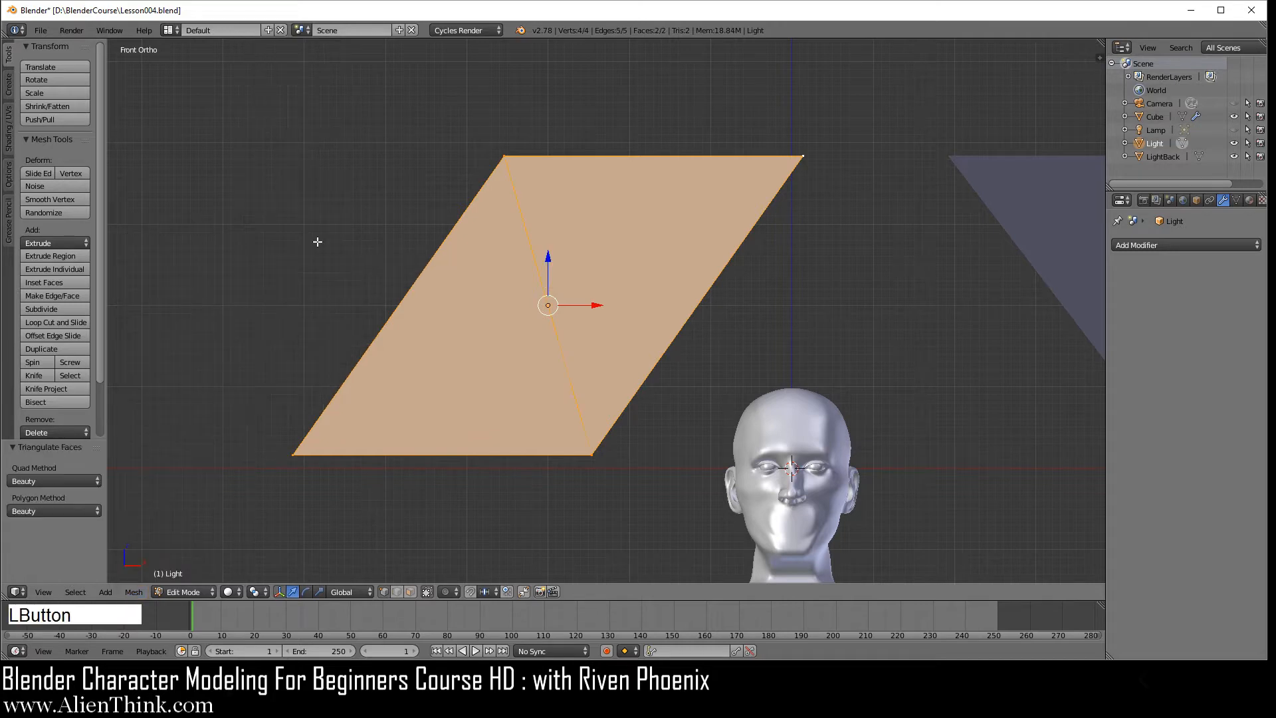
- Move the plane's upper vertex nearest the head upward along Z and about -0.360 along X, with nothing else selected
key("a")
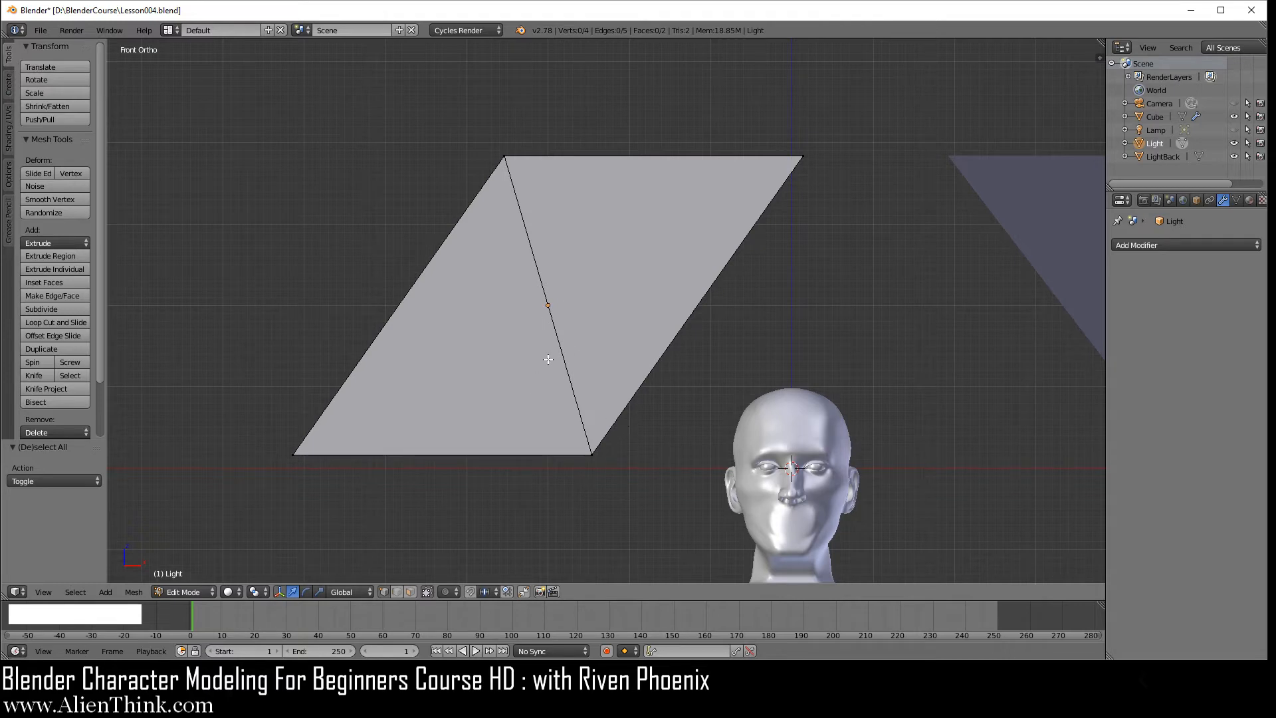
scroll(548, 360, "down", 2)
scroll(576, 331, "up", 2)
right_click(806, 156)
left_click_drag(804, 112, 805, 79)
left_click_drag(854, 124, 829, 133)
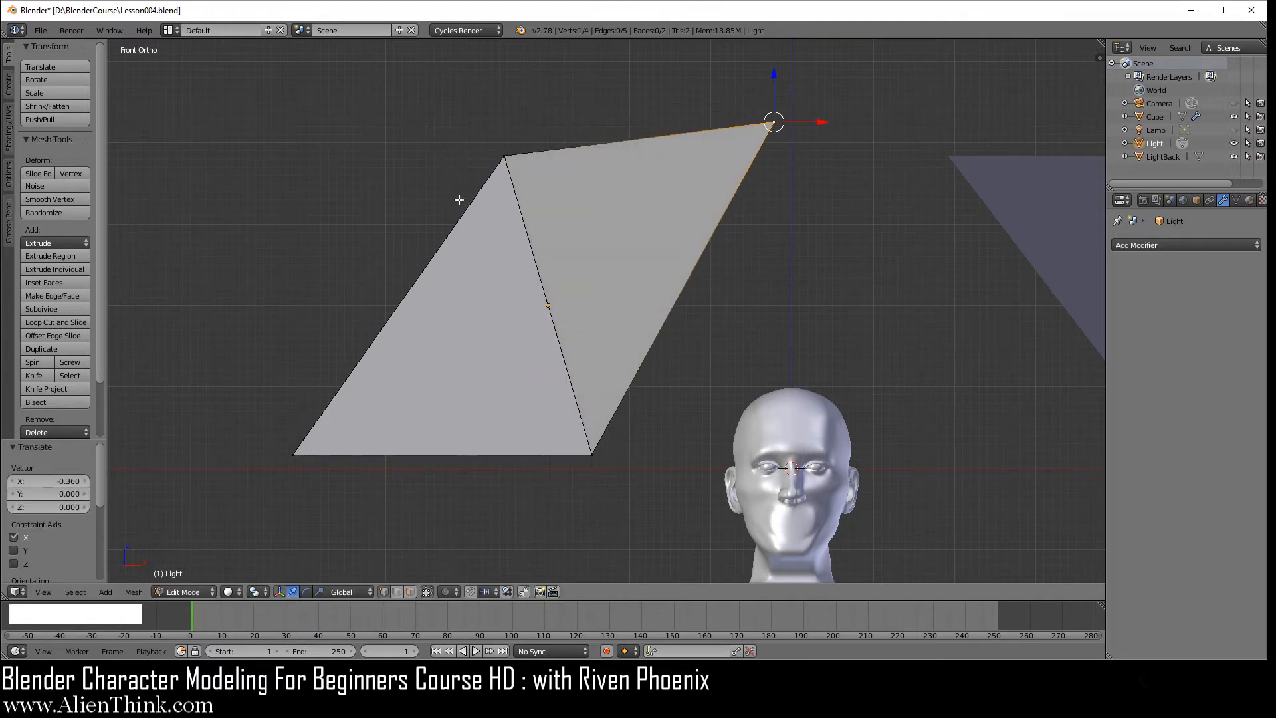
- Select the two vertices of the plane's diagonal edge and rotate that edge to the opposite corners
right_click(505, 158)
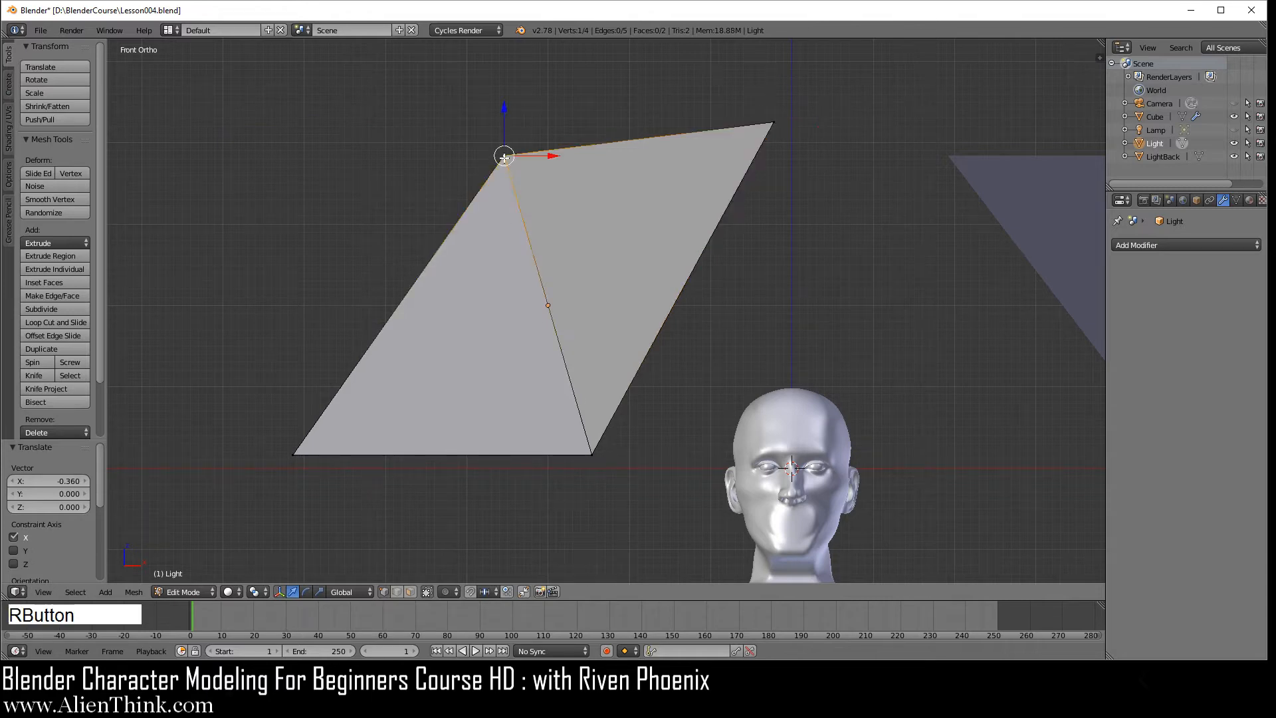
right_click(591, 454, "shift")
key("ctrl+a")
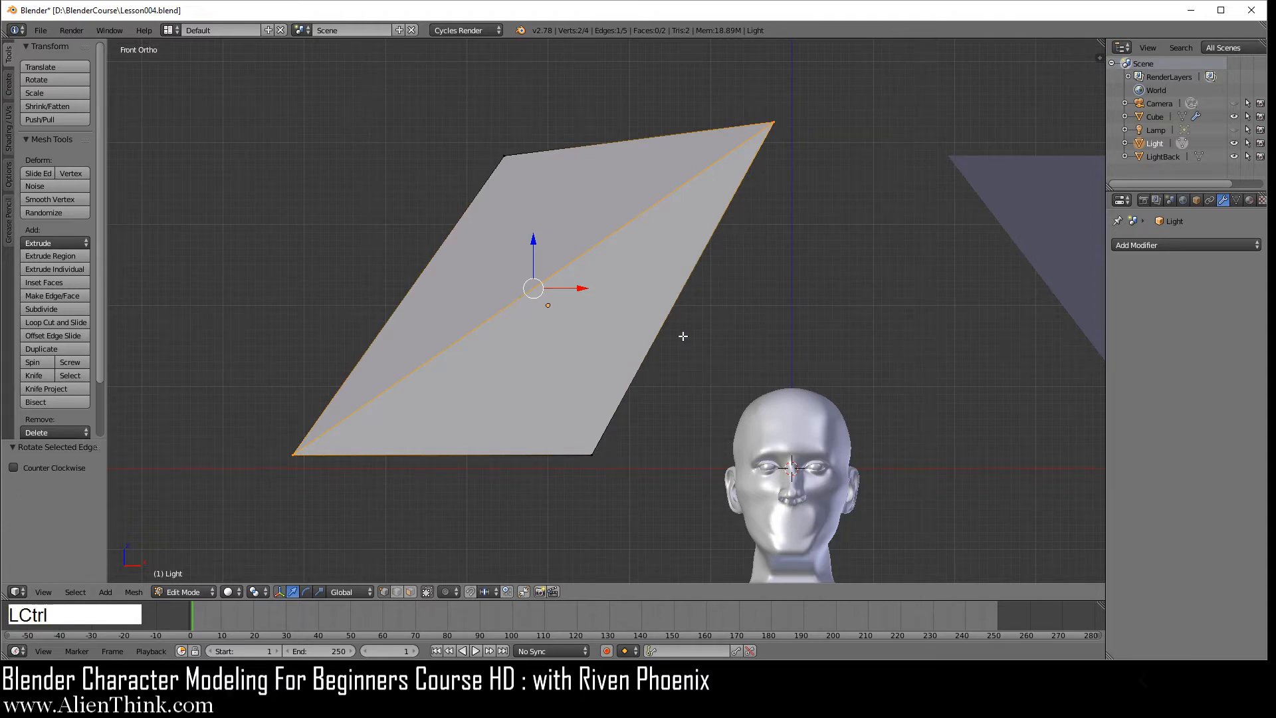
- Undo the edge rotation, the corner vertex moves and the triangulation of the plane
key("ctrl+z")
key("ctrl+z")
key("ctrl+z")
key("ctrl+z")
key("ctrl+z")
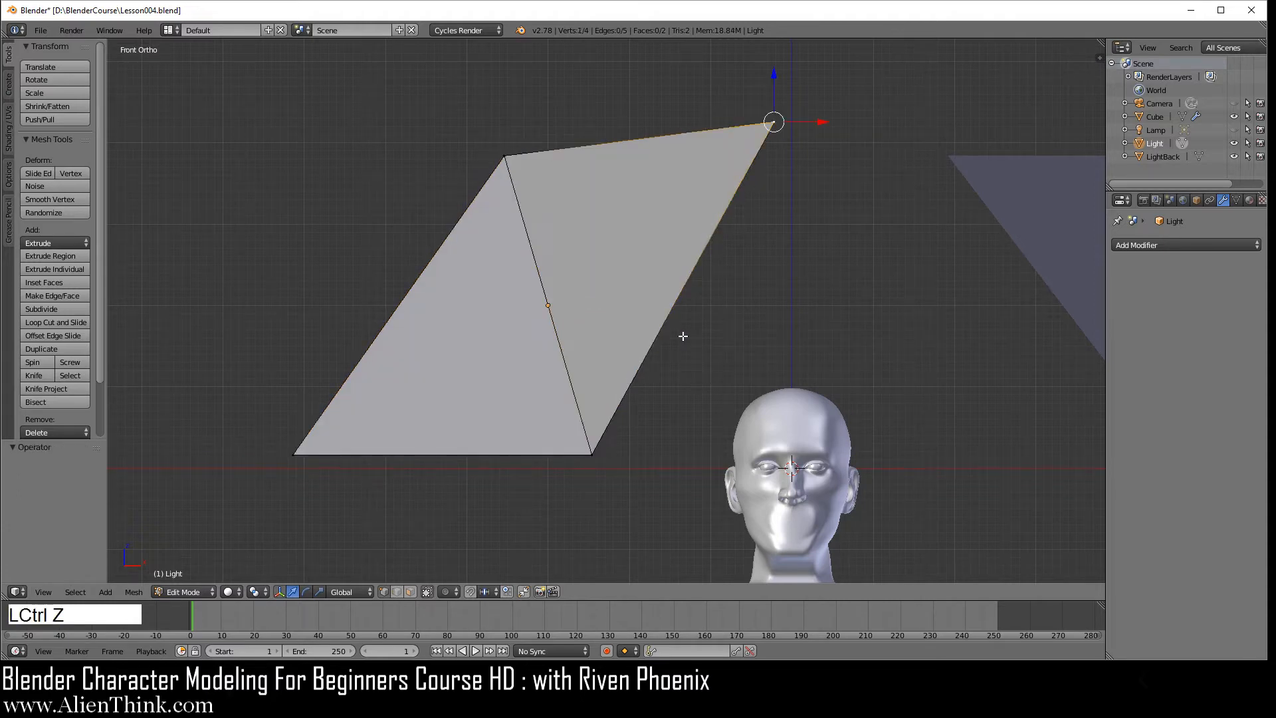
key("ctrl+z")
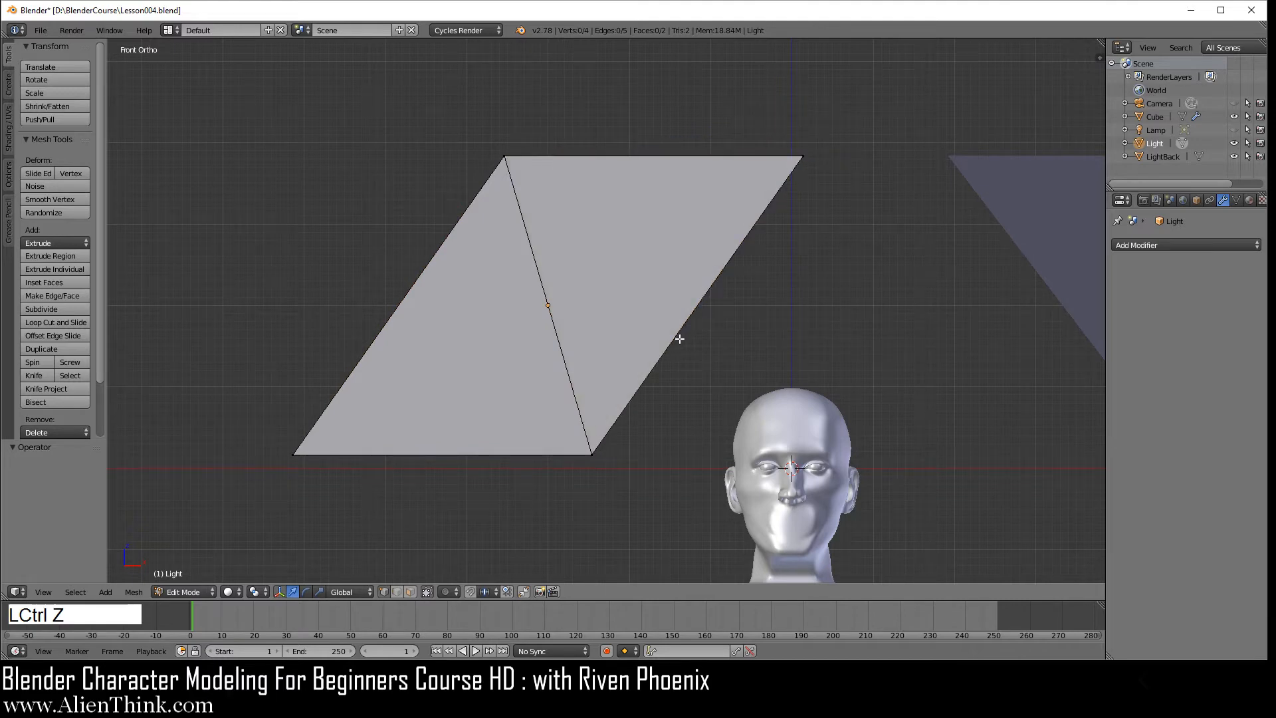
key("ctrl+z")
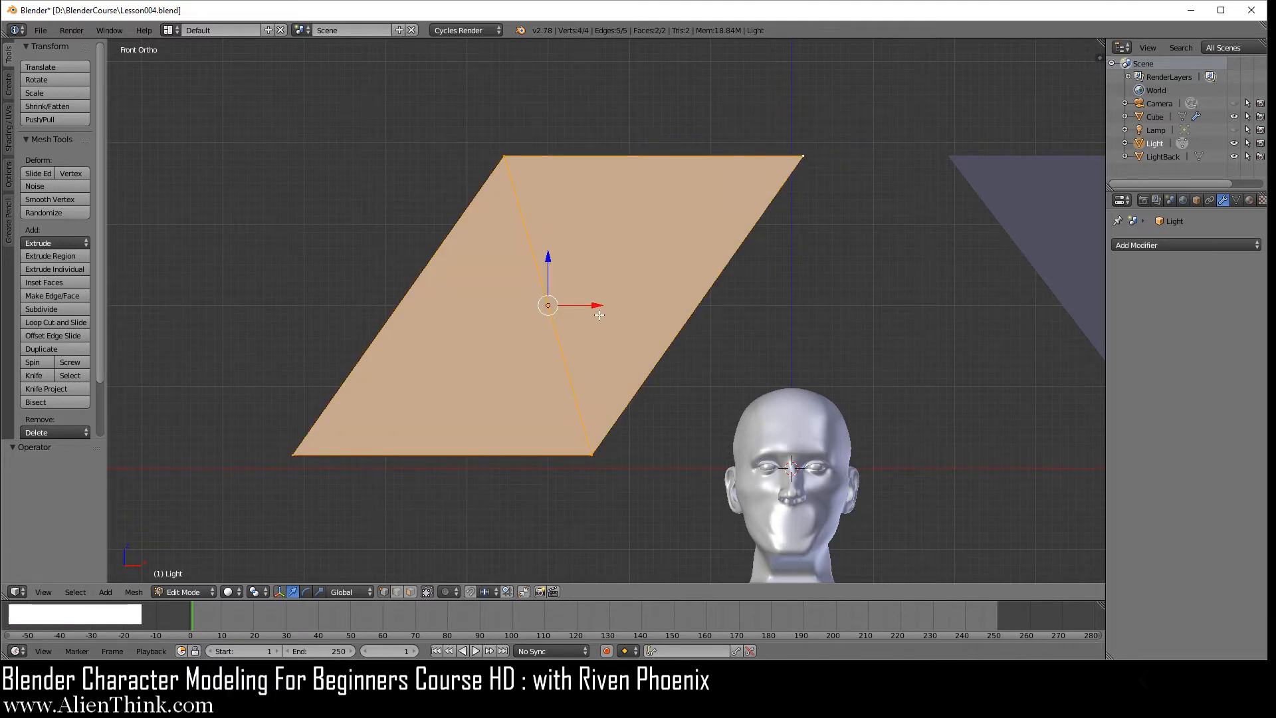
key("ctrl+z")
- Deselect the plane's vertices, return to Object Mode and select the head mesh
key("a")
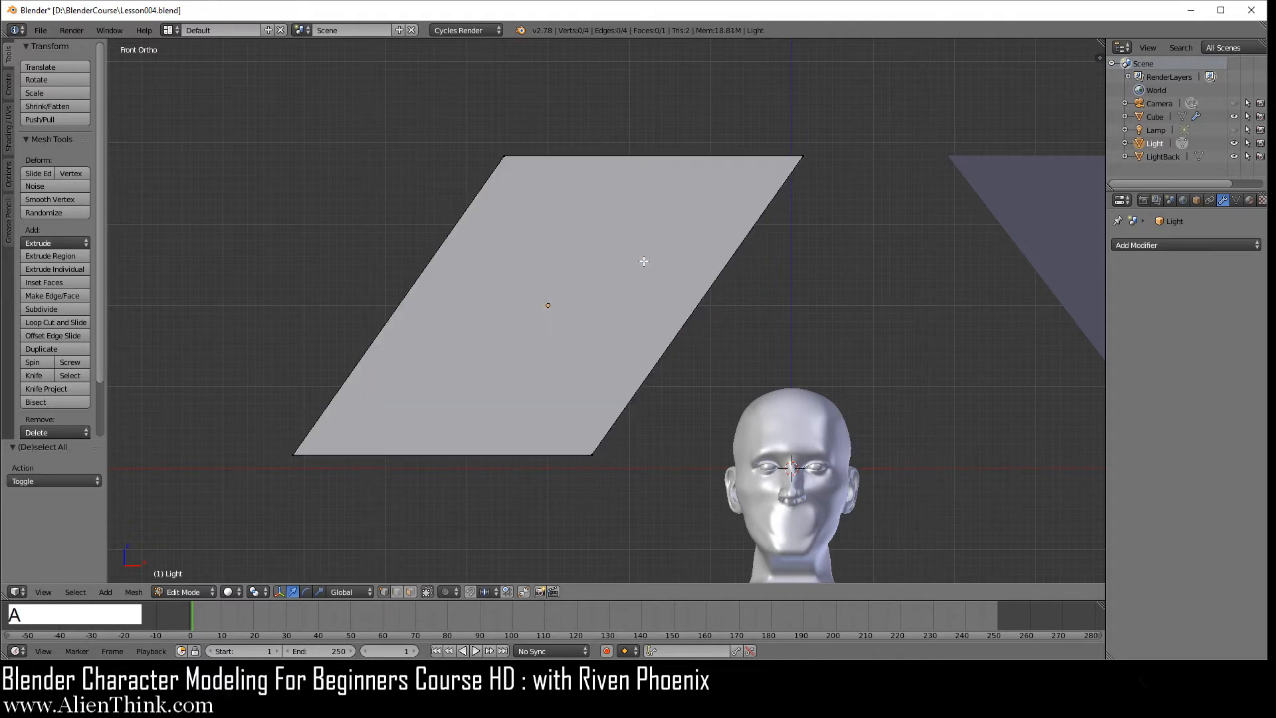
left_click(189, 592)
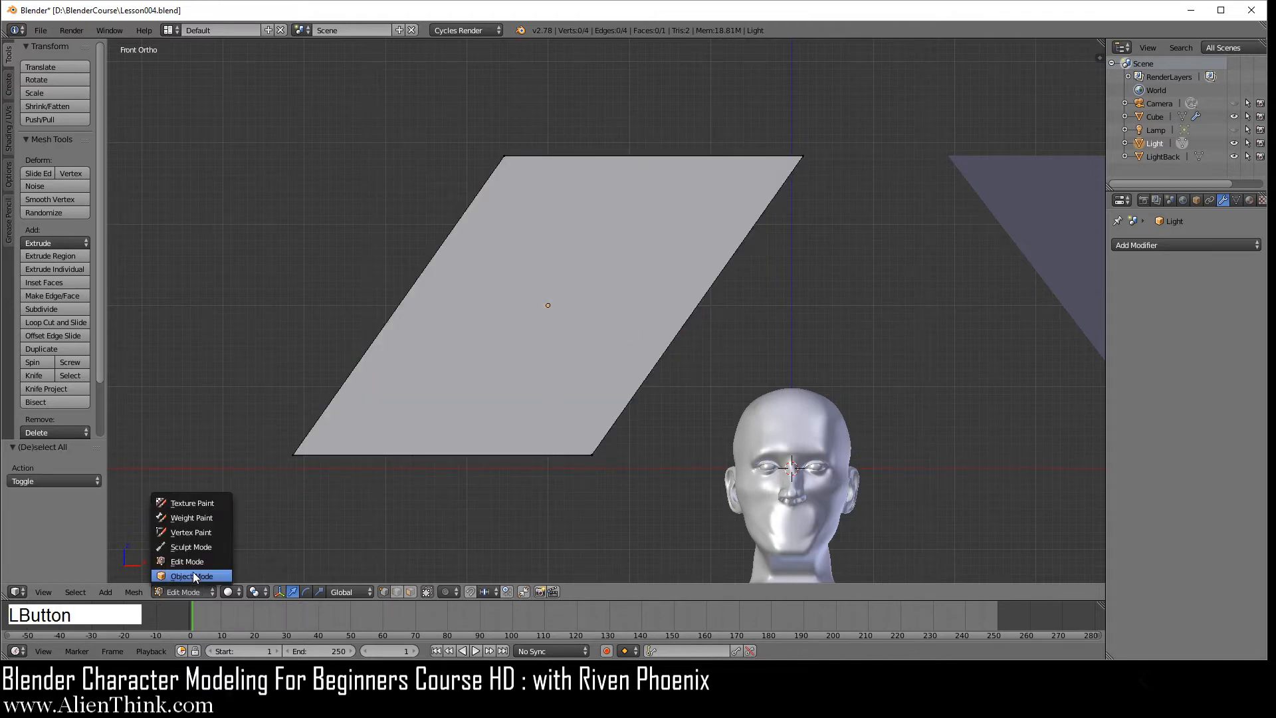
left_click(193, 576)
right_click(804, 436)
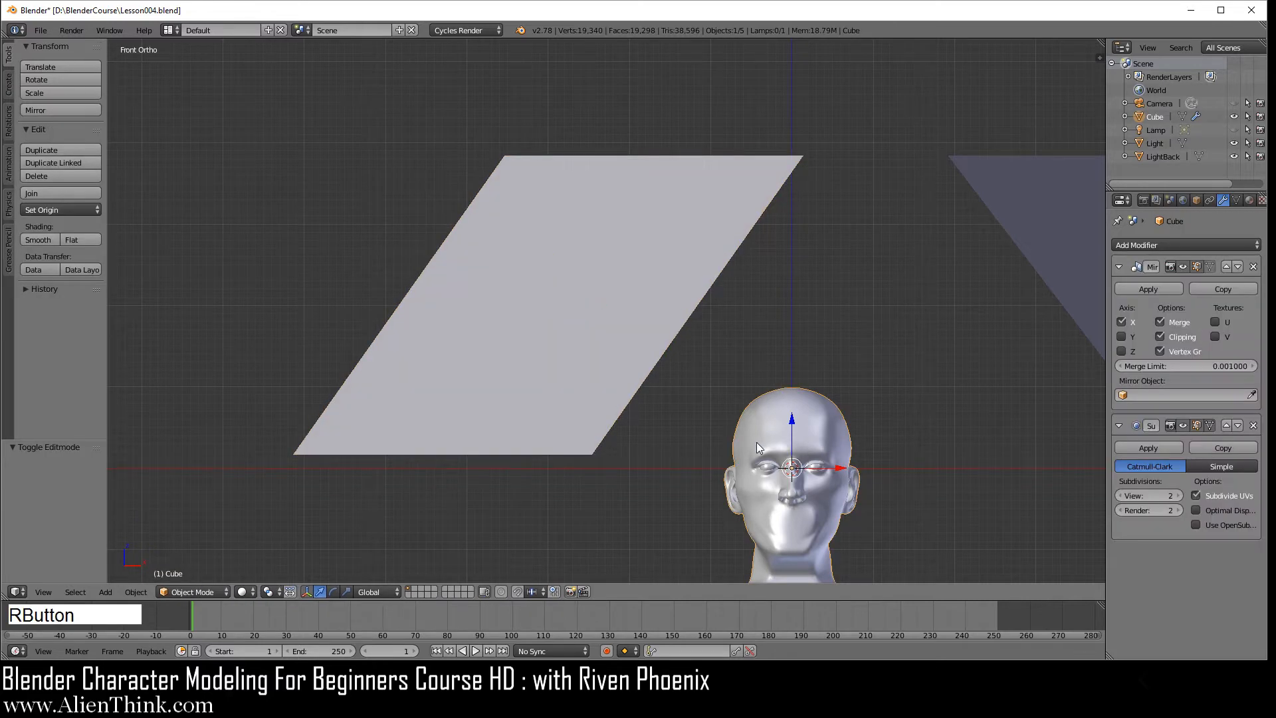
- Centre the head mesh in the view and switch it to Edit Mode
middle_click_drag(804, 466, 625, 339, "shift")
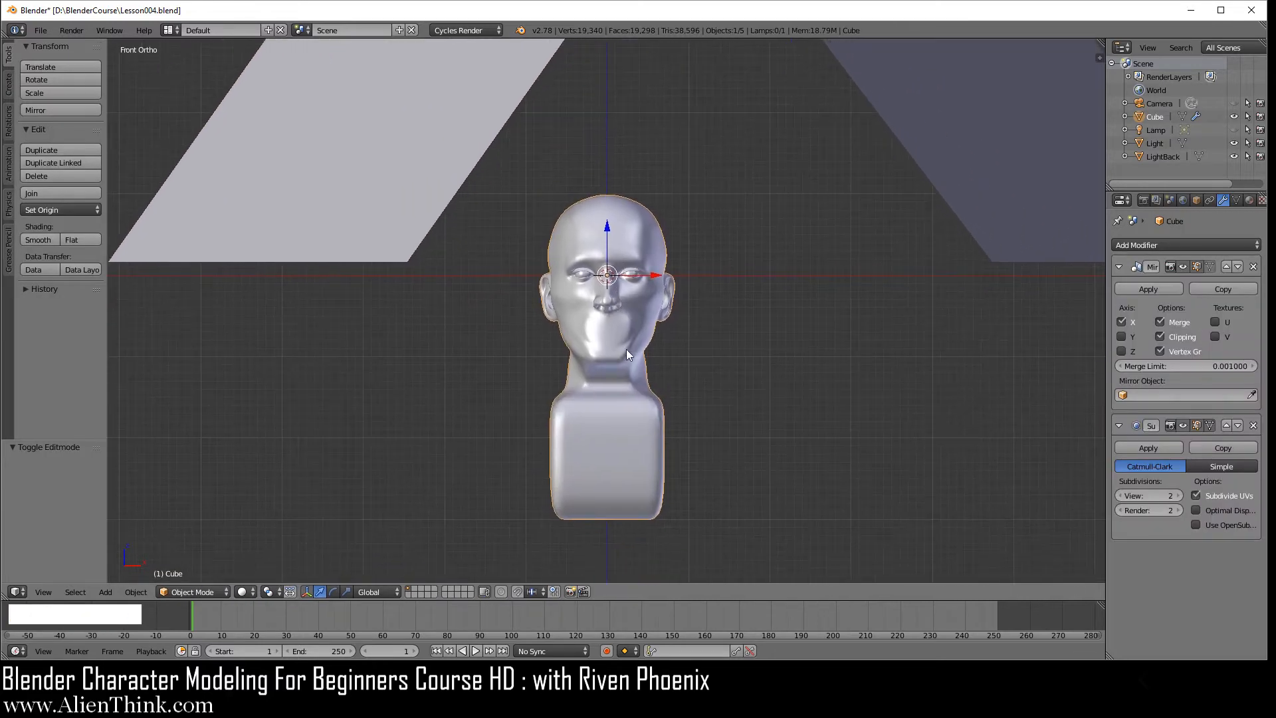
scroll(629, 354, "up", 5)
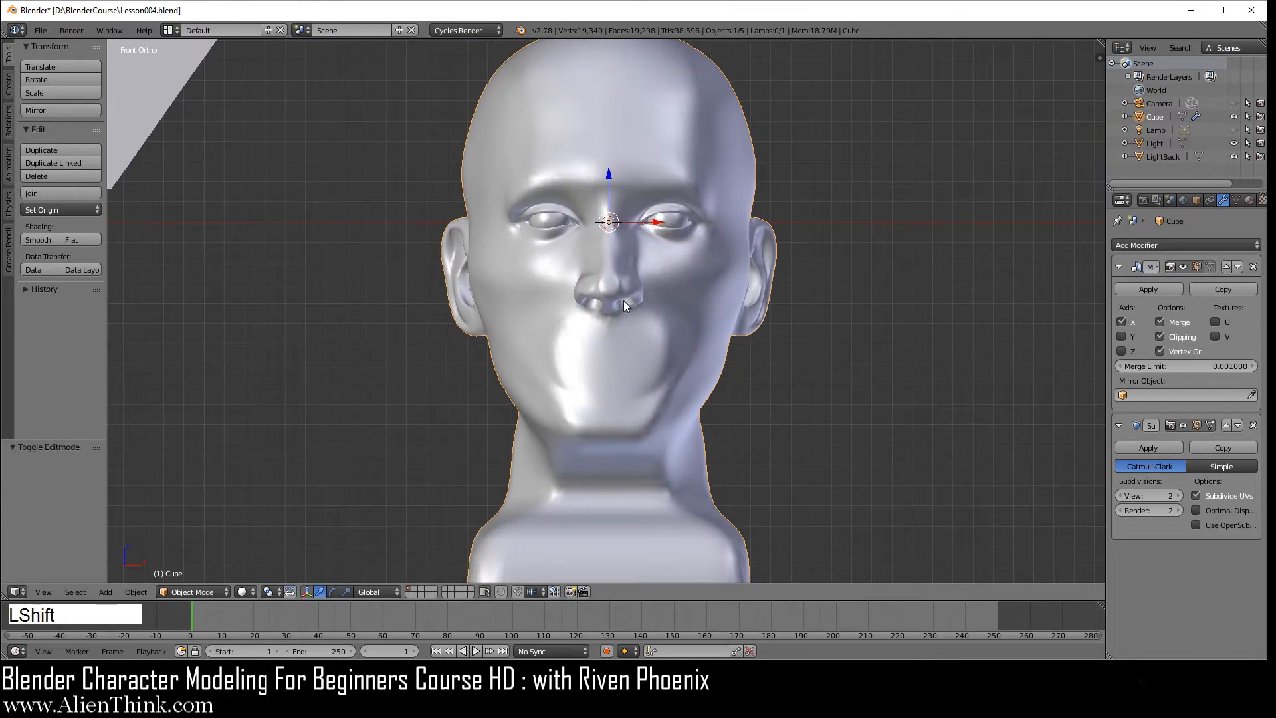
middle_click_drag(620, 361, 620, 386, "shift")
left_click(201, 583)
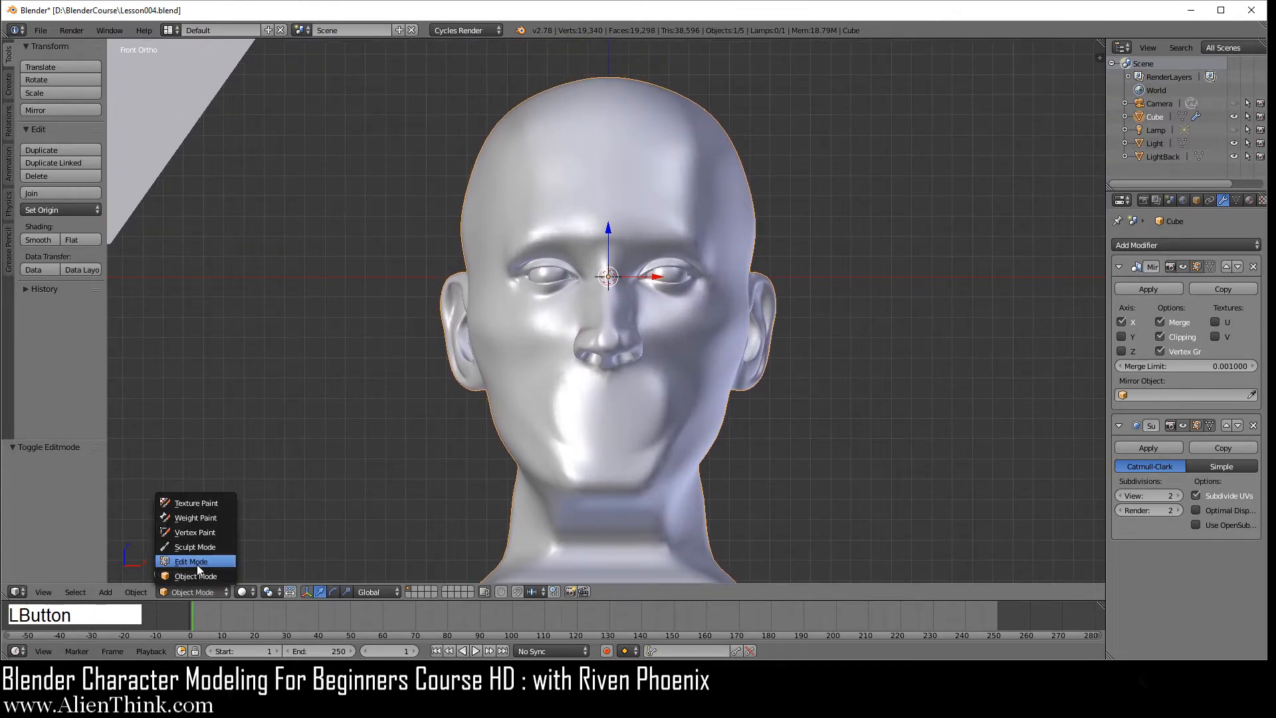
left_click(197, 565)
- Examine the quad topology of the face, the ear and the side of the head from several angles
scroll(660, 378, "up", 2)
middle_click_drag(798, 366, 746, 314, "shift")
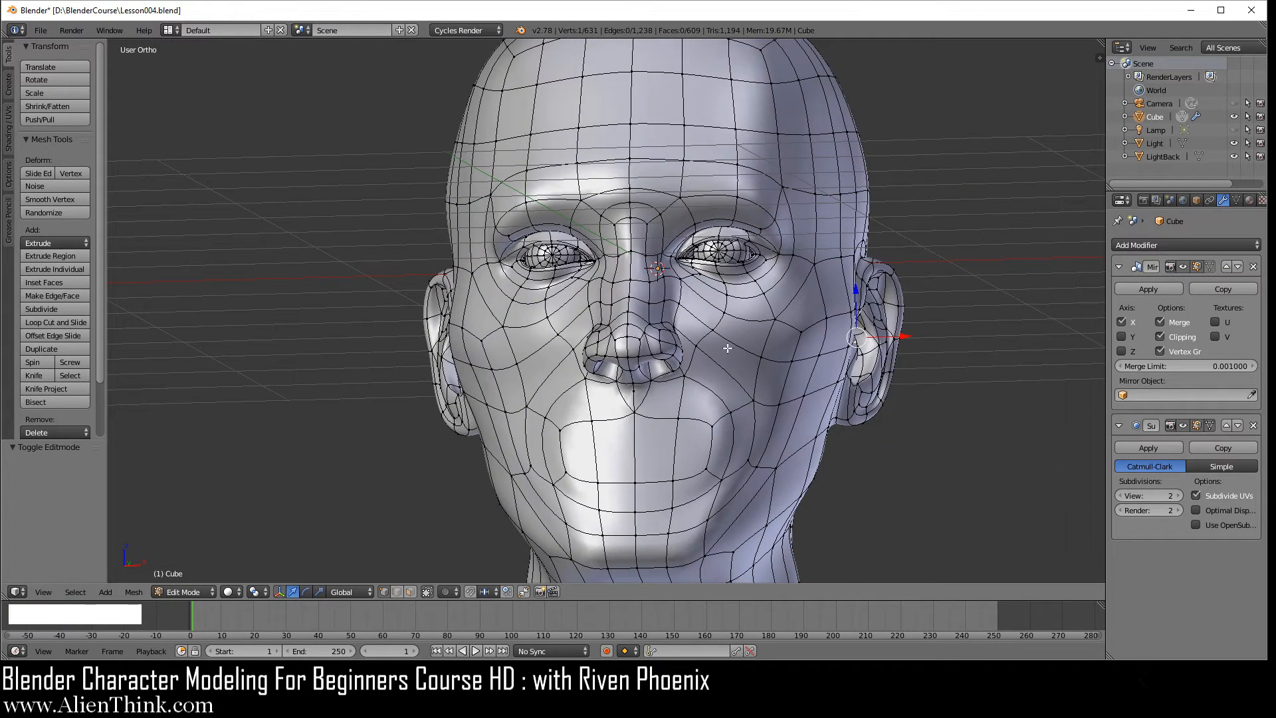
key("KP_3")
middle_click_drag(942, 340, 362, 318, "shift")
scroll(681, 348, "up", 3)
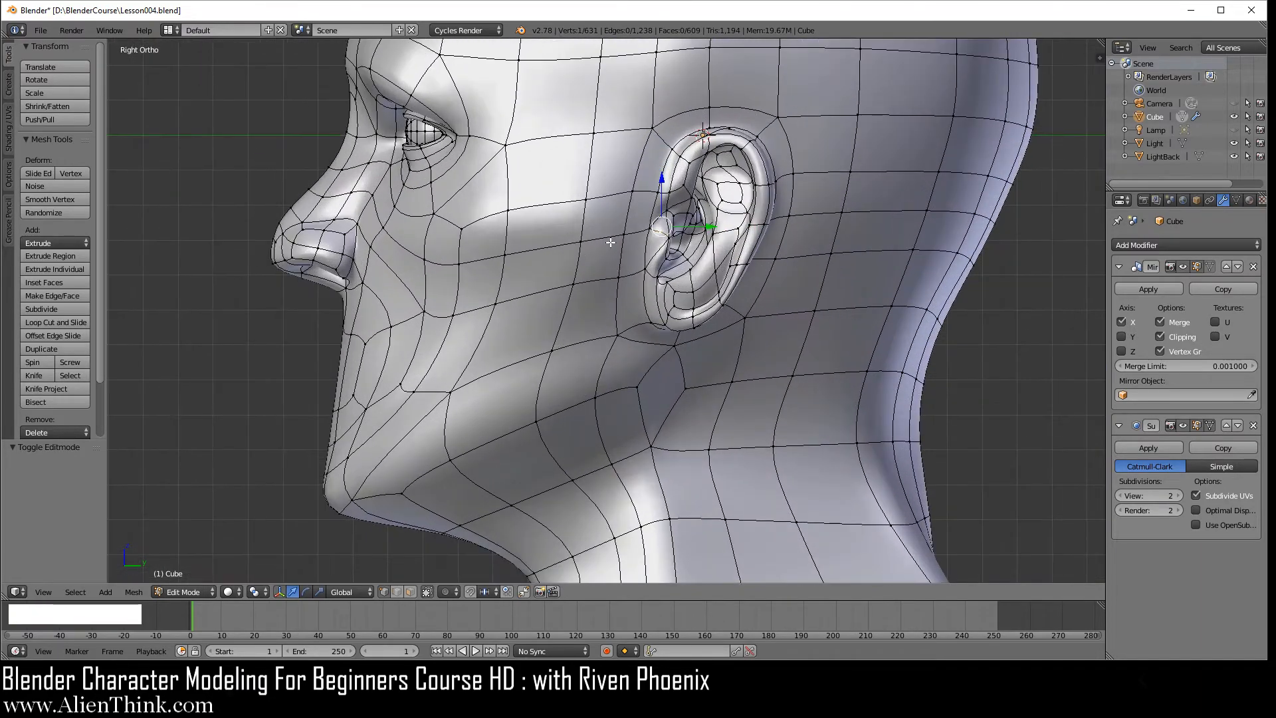
middle_click_drag(610, 243, 824, 363)
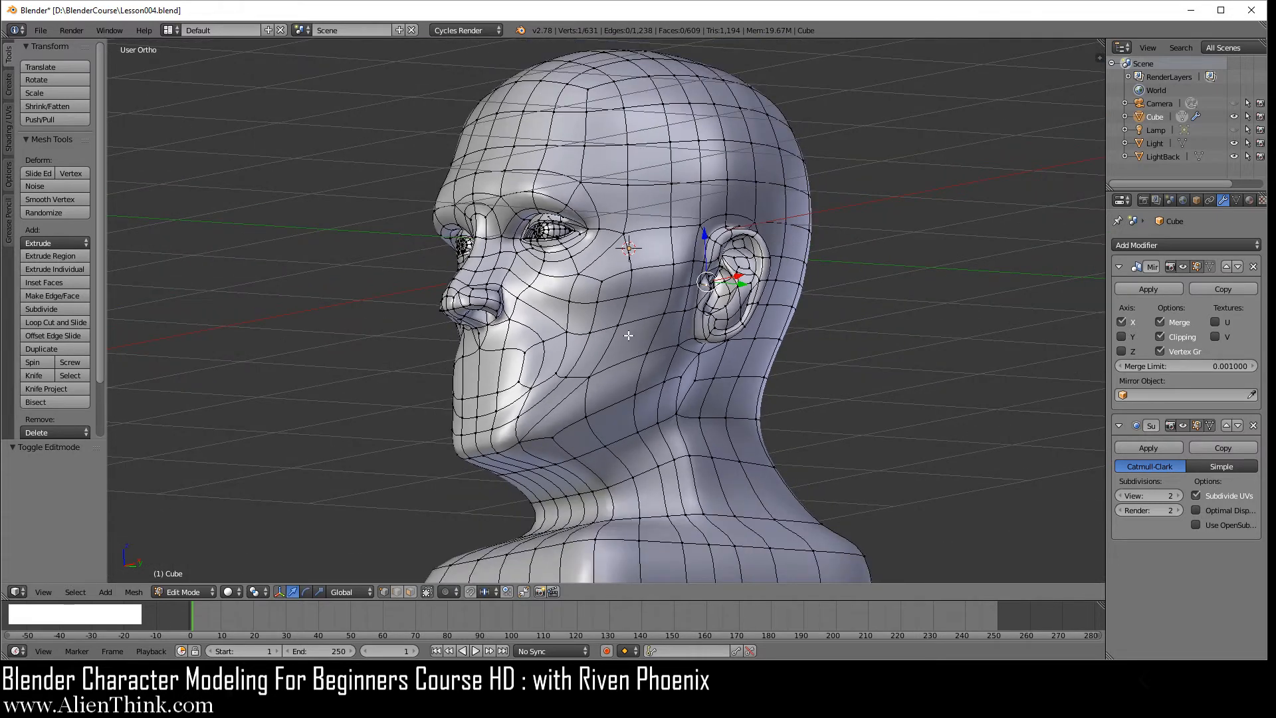
scroll(637, 332, "up", 3)
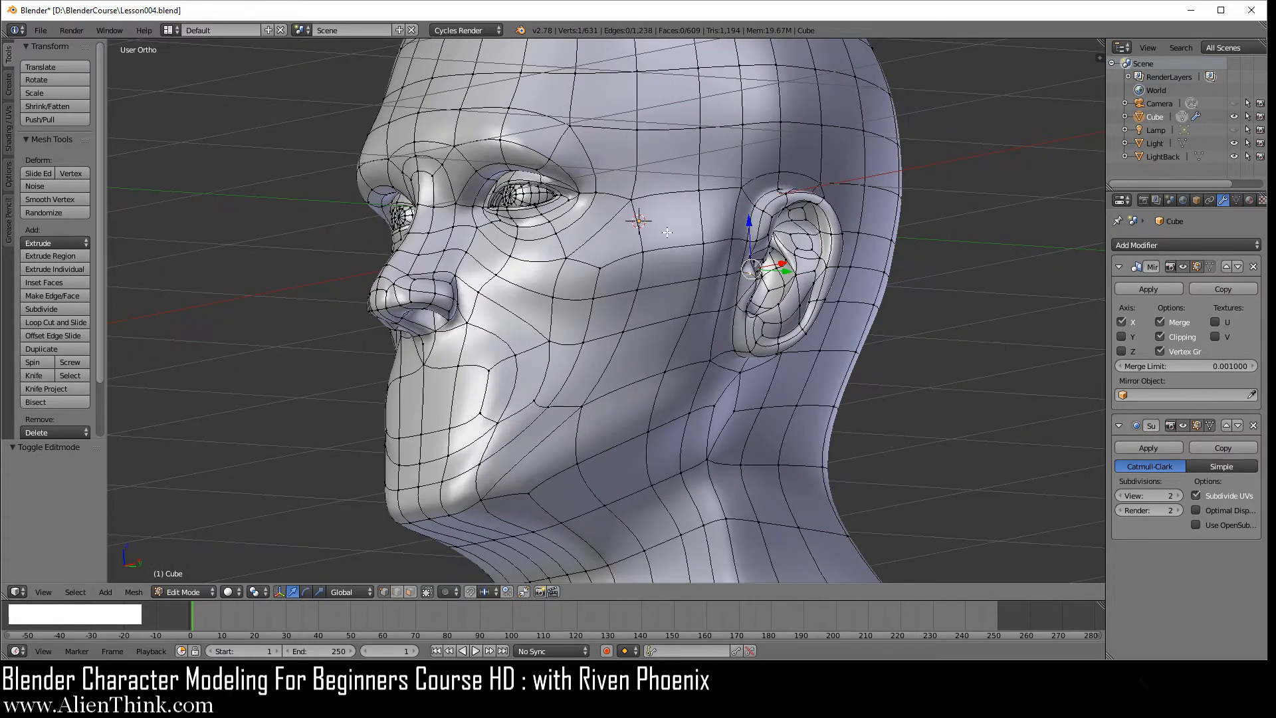
middle_click_drag(629, 361, 666, 279)
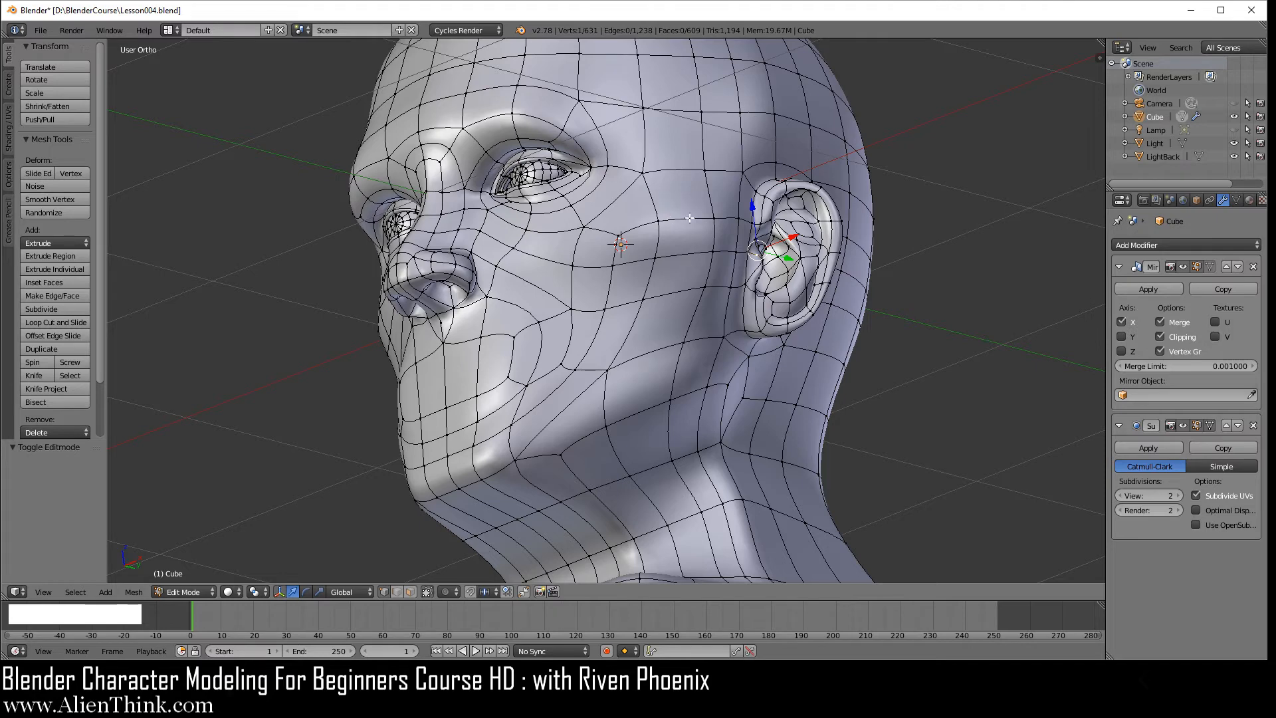
middle_click_drag(690, 218, 658, 303)
scroll(638, 311, "up", 2)
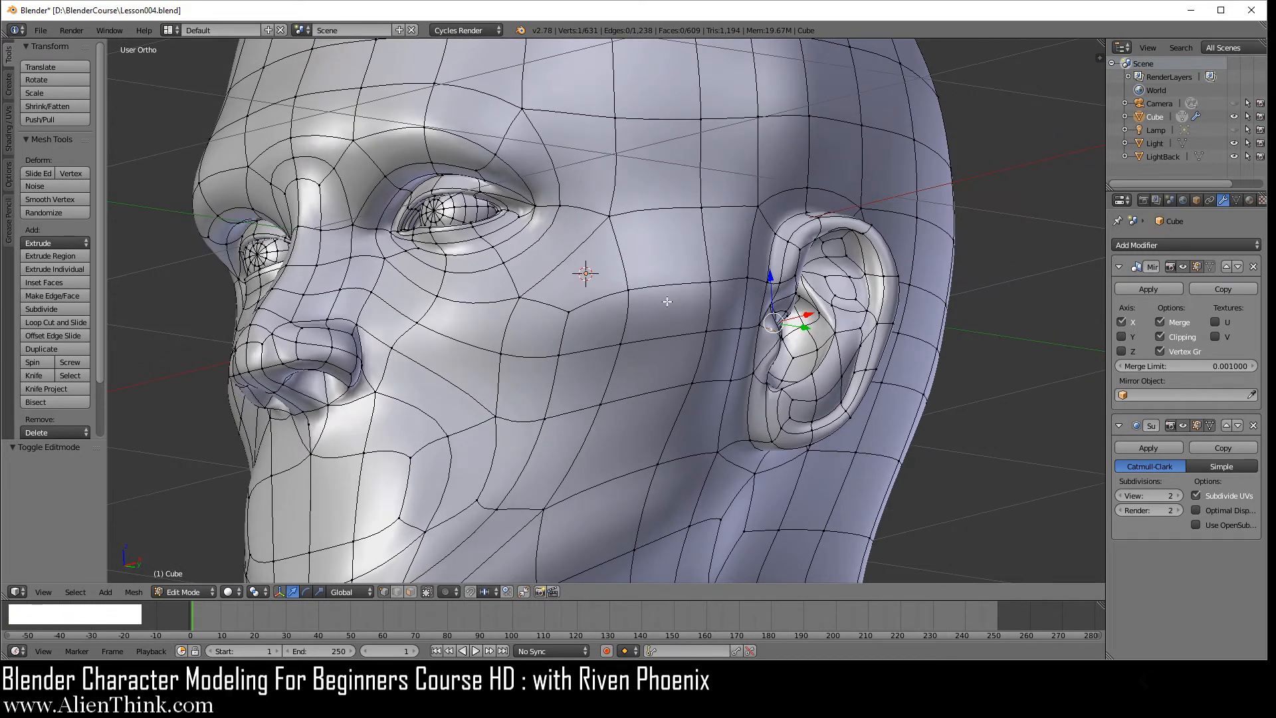
scroll(654, 368, "down", 2)
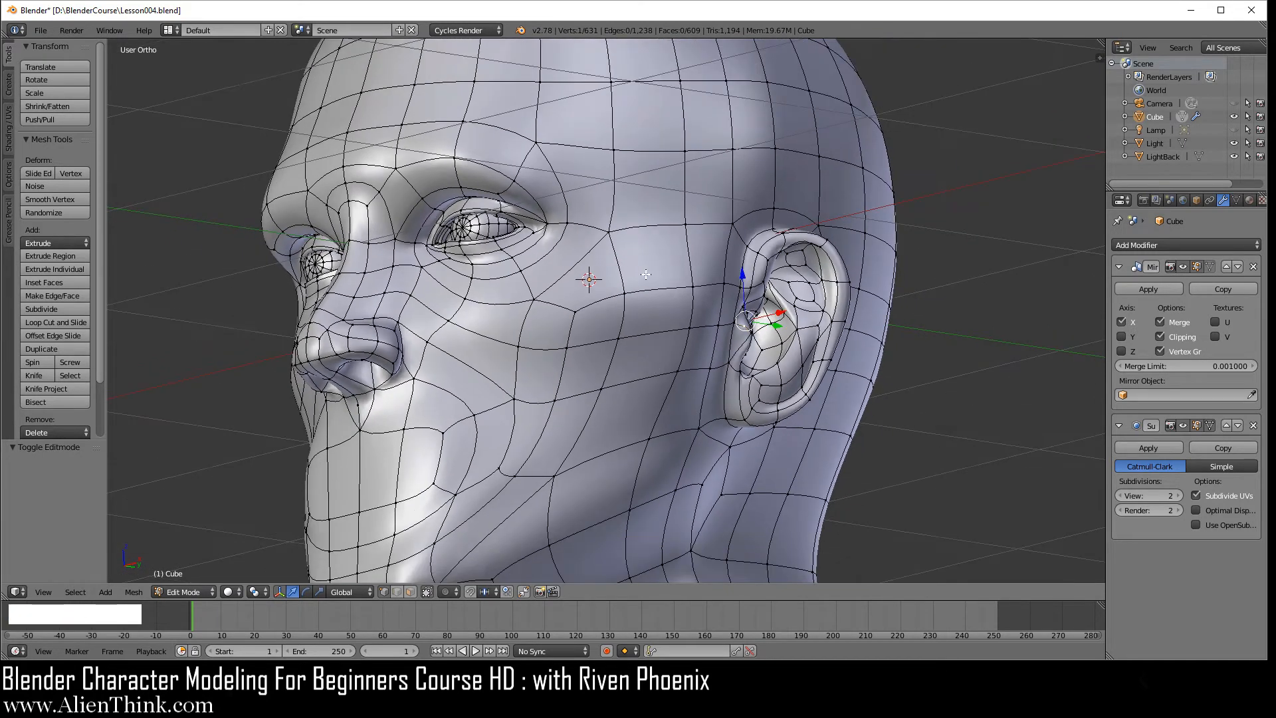
scroll(630, 400, "down", 2)
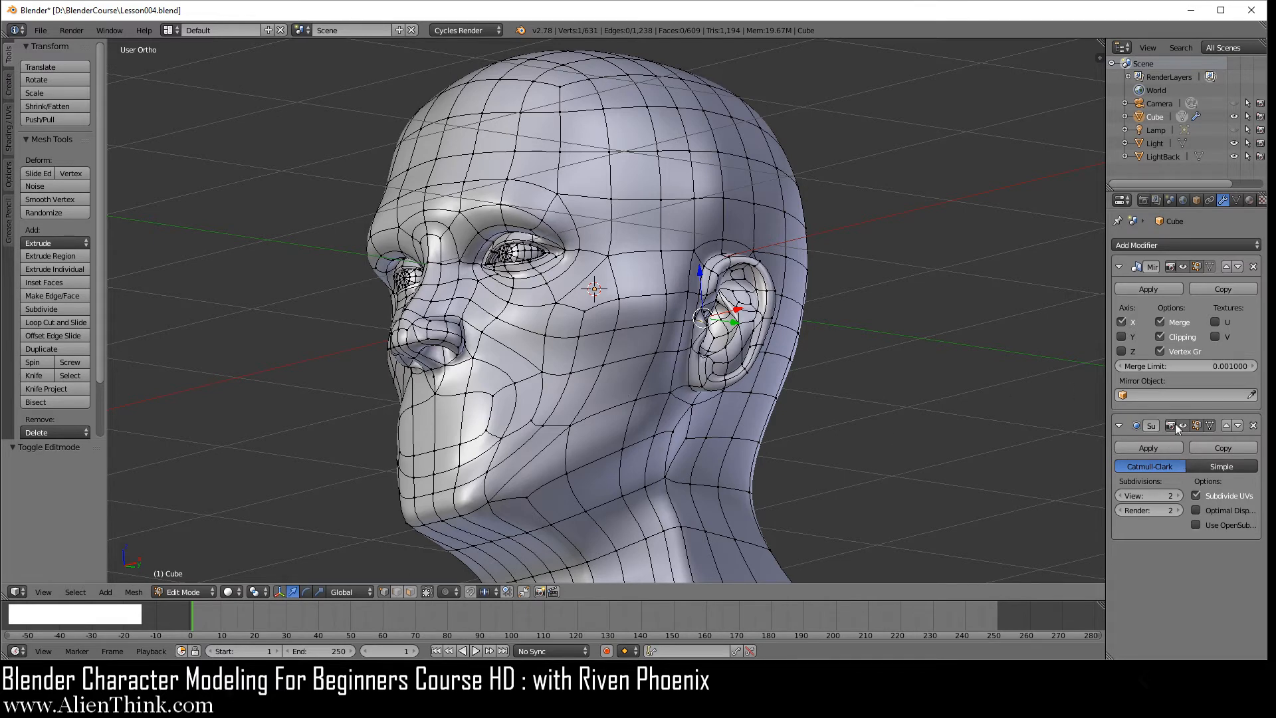
scroll(658, 311, "up", 1)
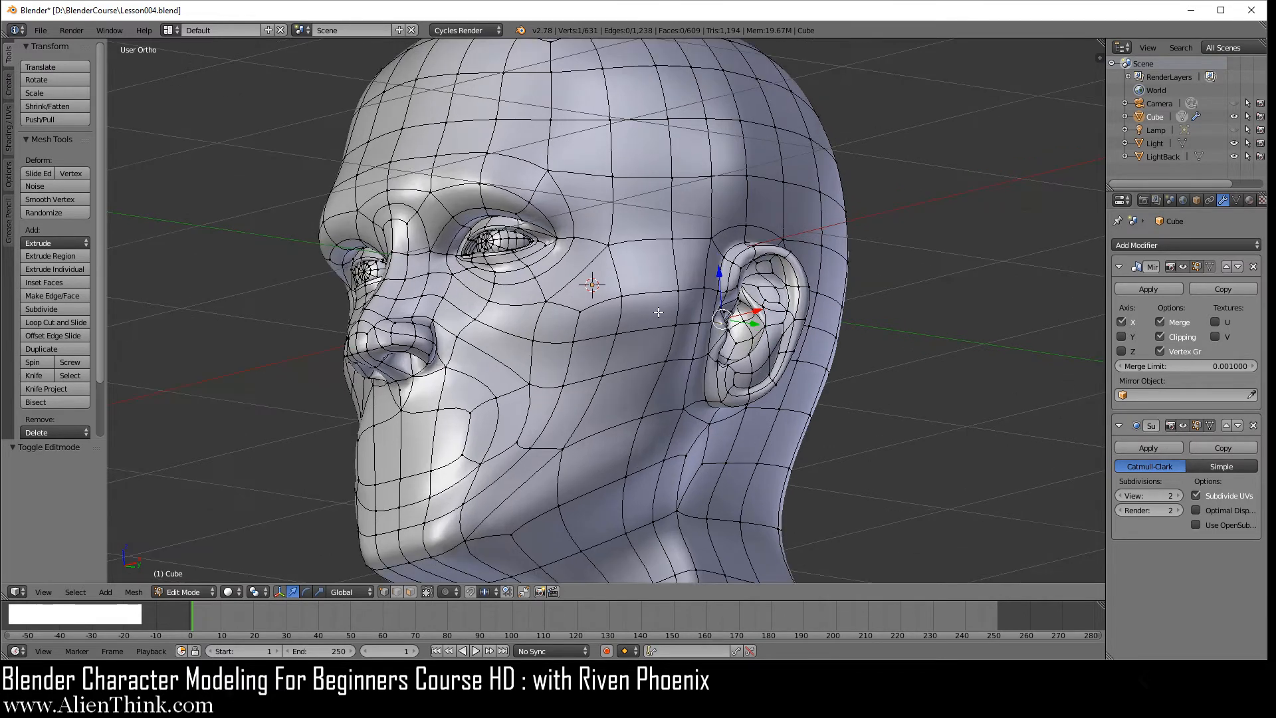
- Switch to face selection and select the horizontal face loop running around the forehead
left_click(410, 592)
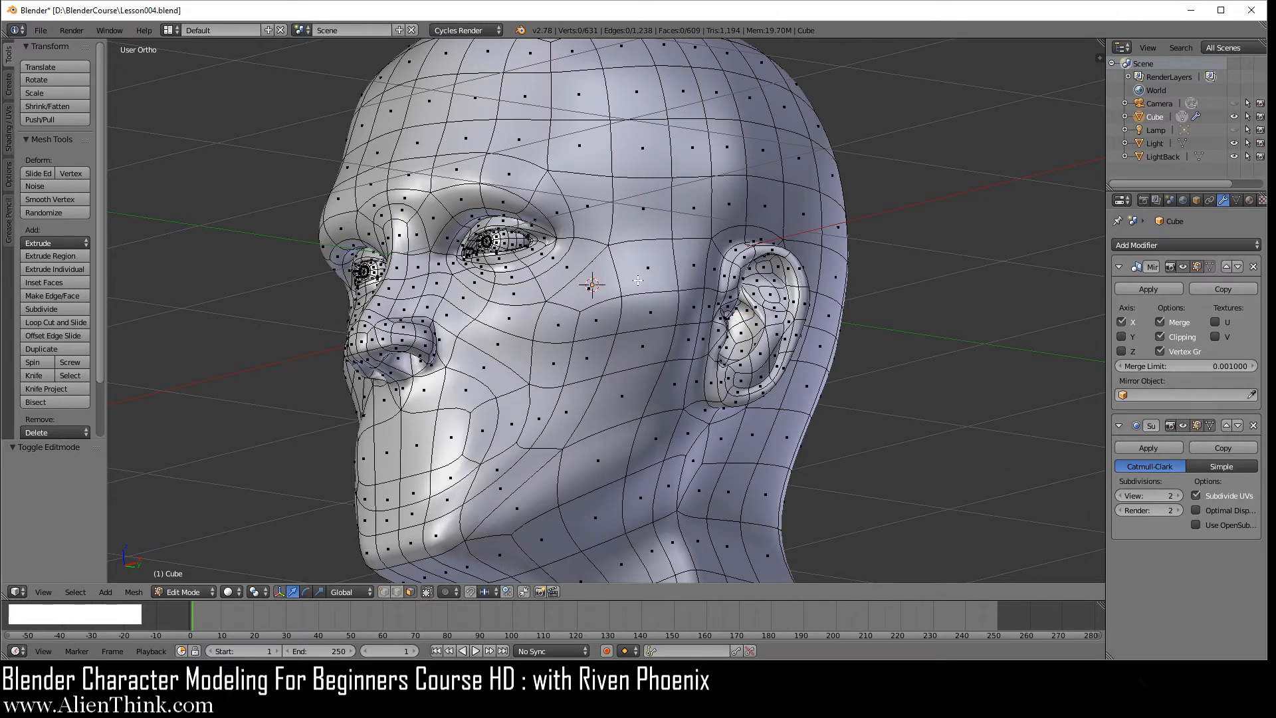
scroll(644, 309, "down", 1)
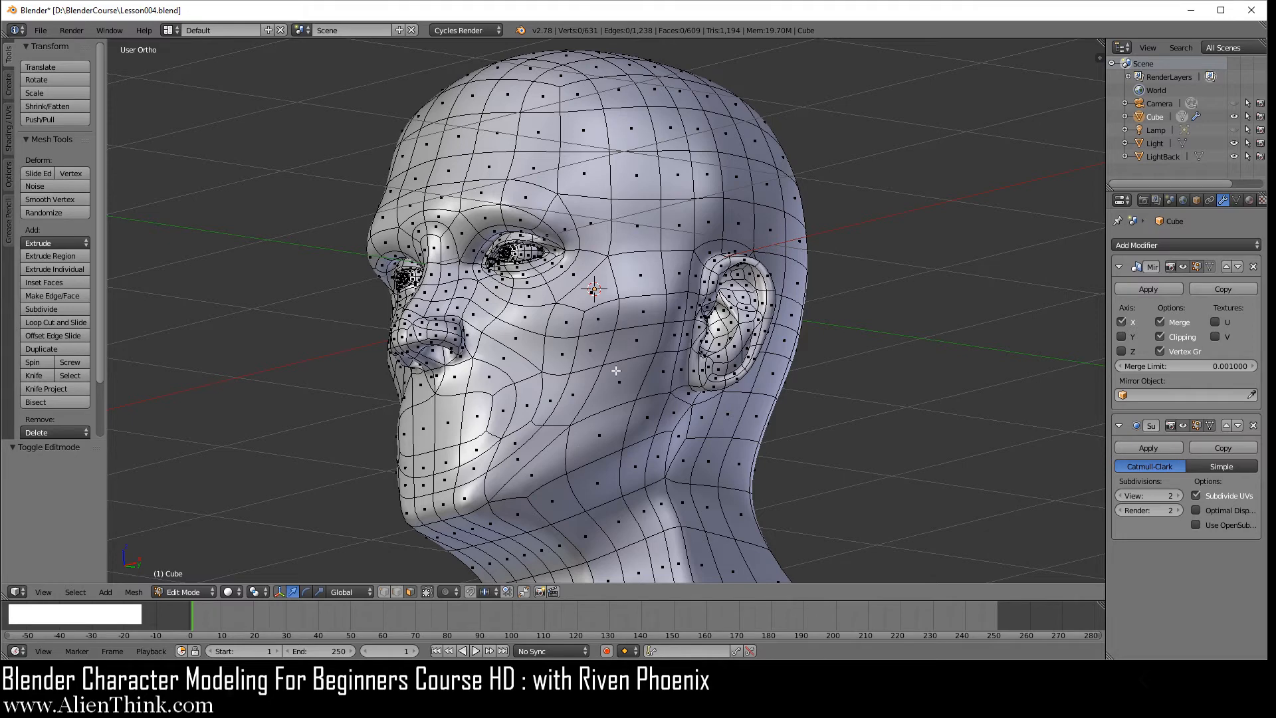
key("alt")
right_click(611, 170, "alt")
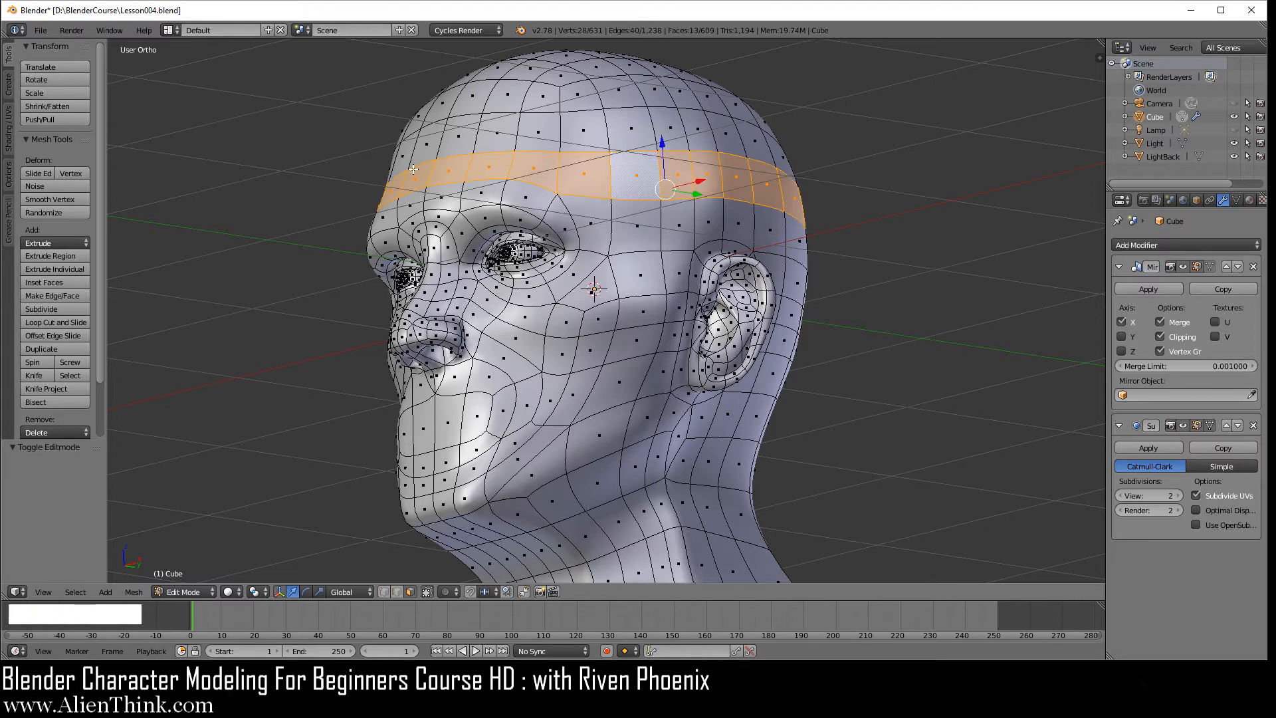
- Examine how the selected face loop runs around the head and how the surrounding face flow continues toward the ear and jaw
middle_click_drag(702, 228, 585, 180)
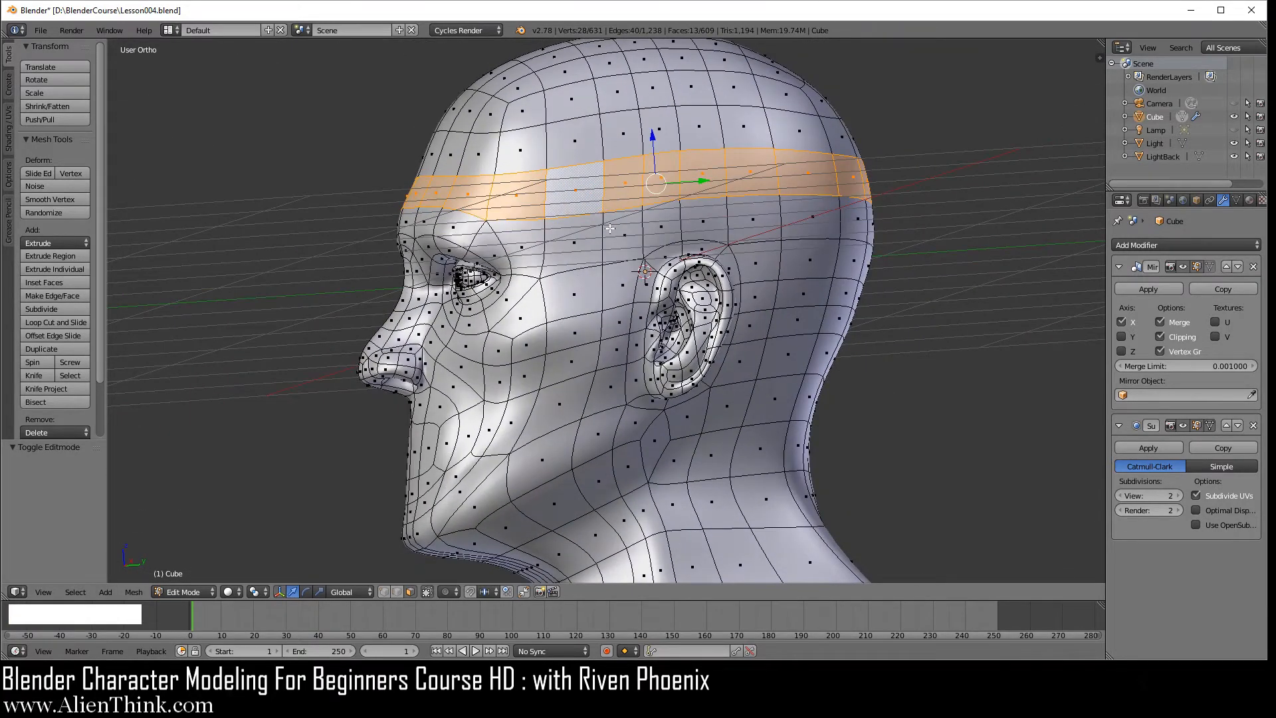
middle_click_drag(571, 250, 589, 294, "shift")
scroll(590, 293, "up", 3)
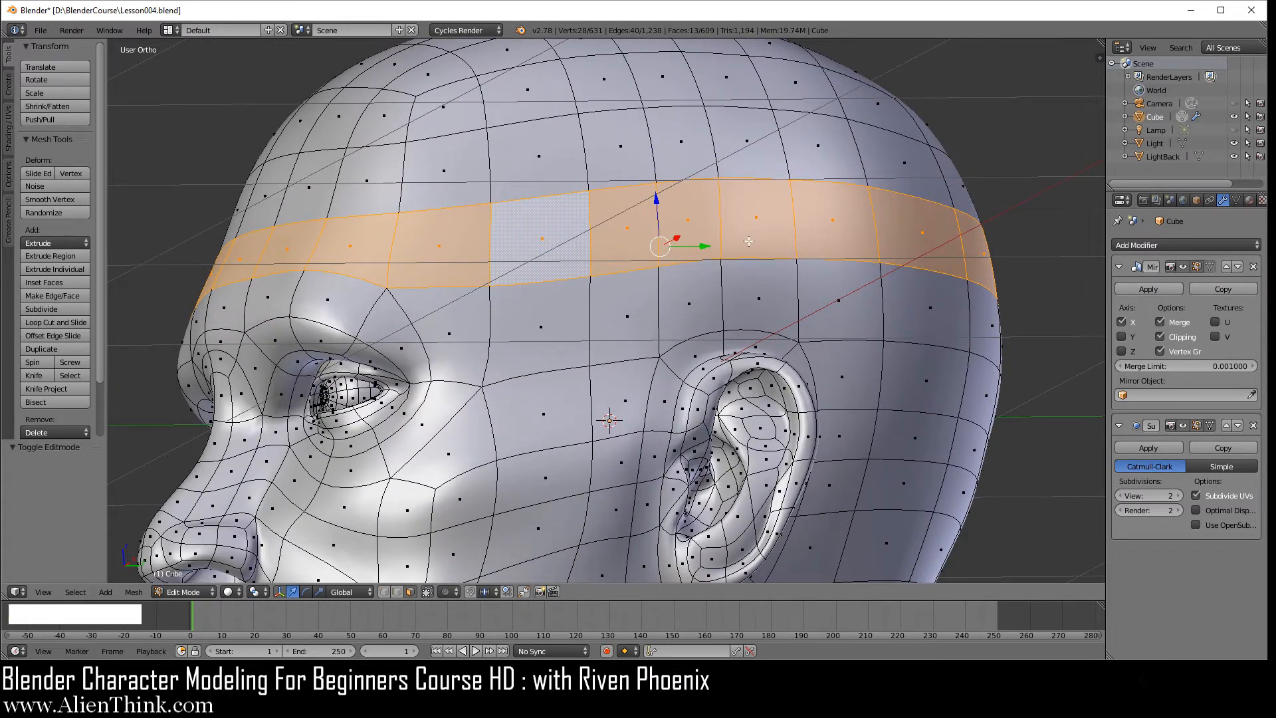
scroll(743, 280, "down", 2)
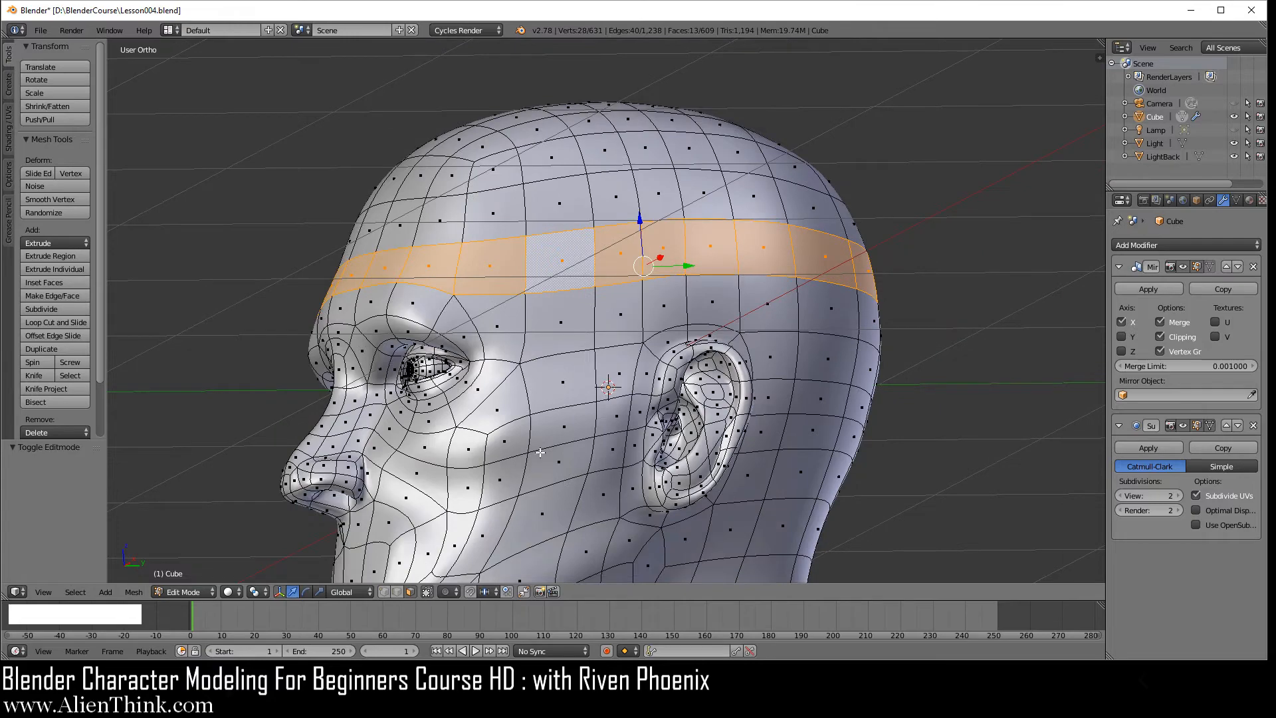
key("shift")
middle_click_drag(608, 360, 648, 249, "shift")
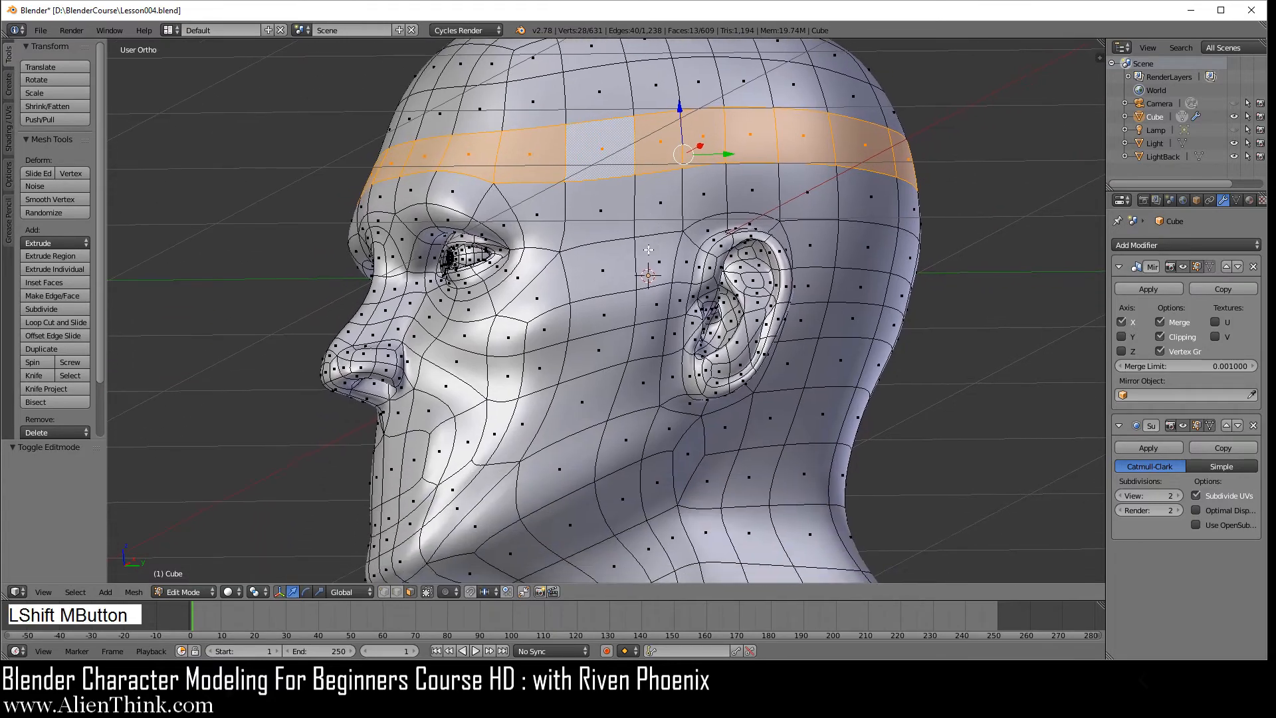
middle_click_drag(574, 307, 482, 240)
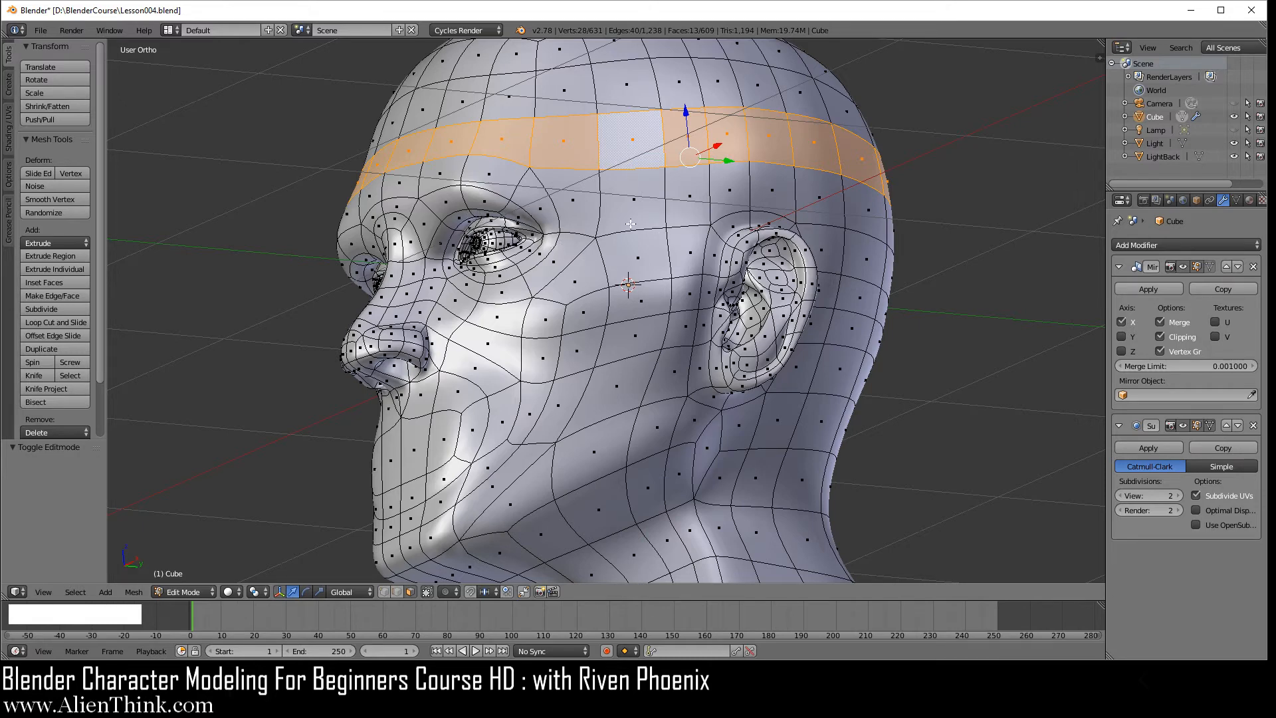
- Switch to edge selection, select the vertical edge loop running in front of the ear, and deselect everything
left_click(396, 591)
key("alt")
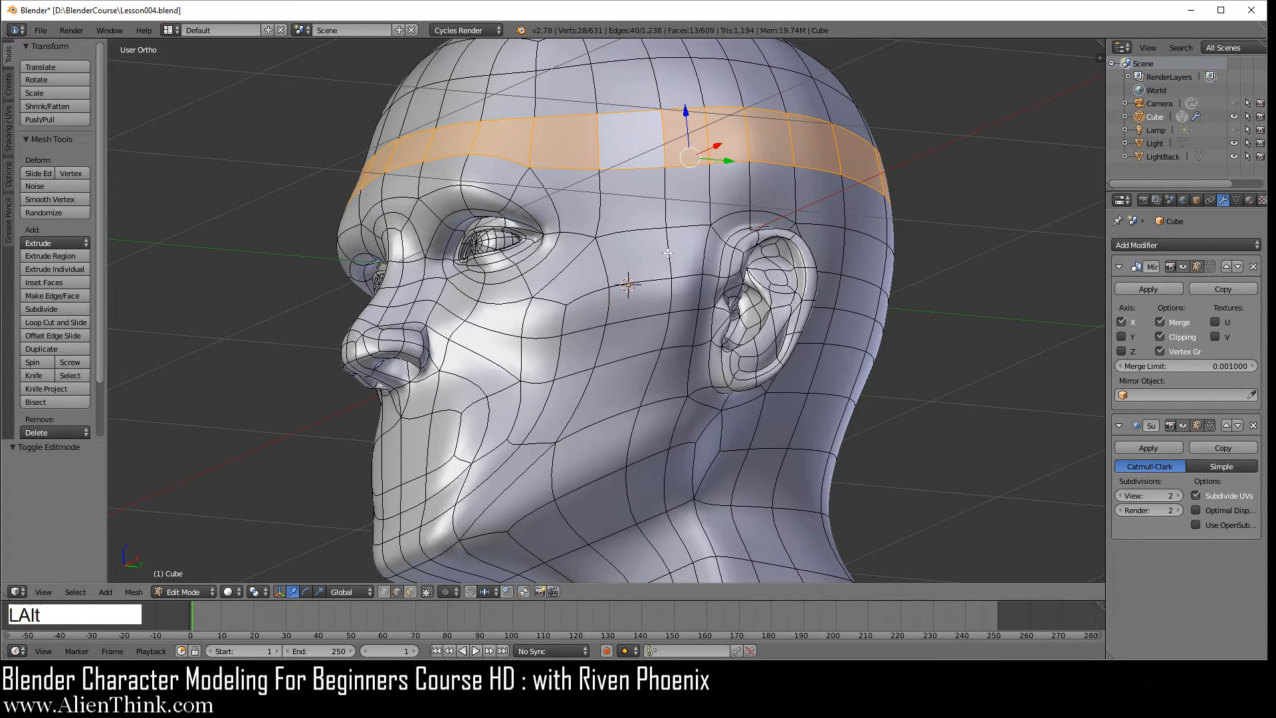
right_click(667, 254, "alt")
scroll(675, 286, "down", 3)
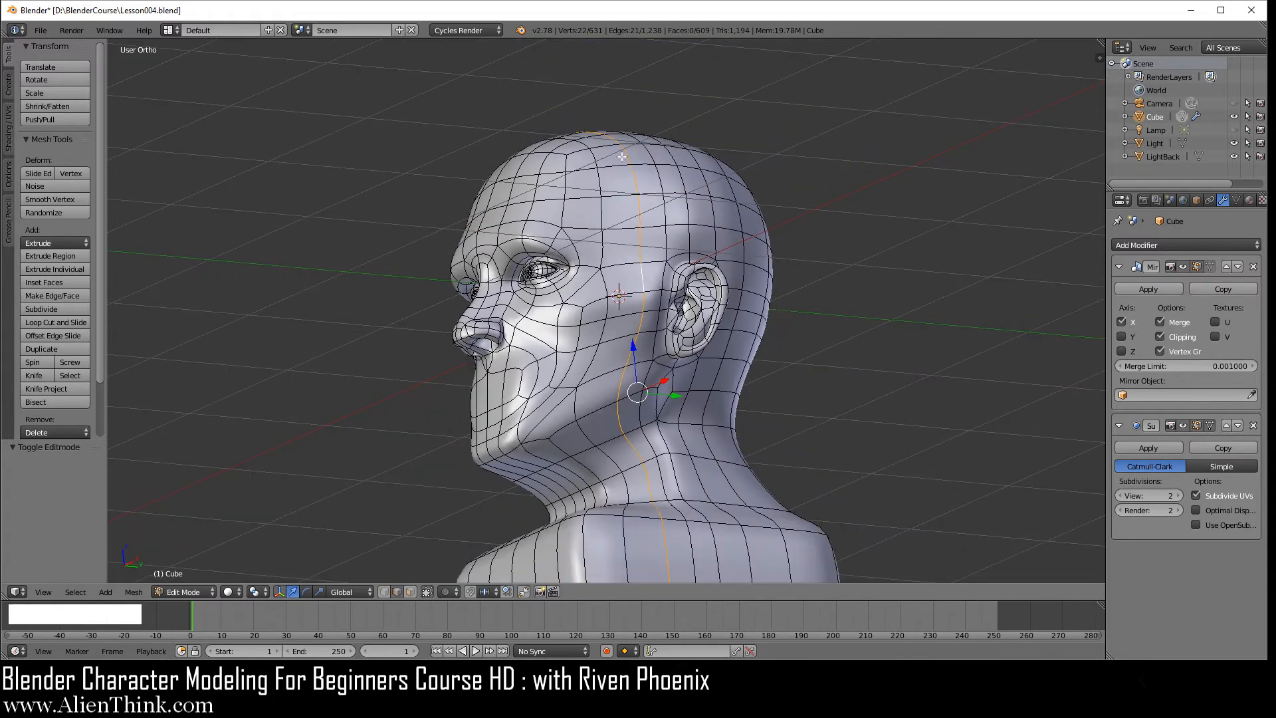
scroll(655, 479, "up", 2)
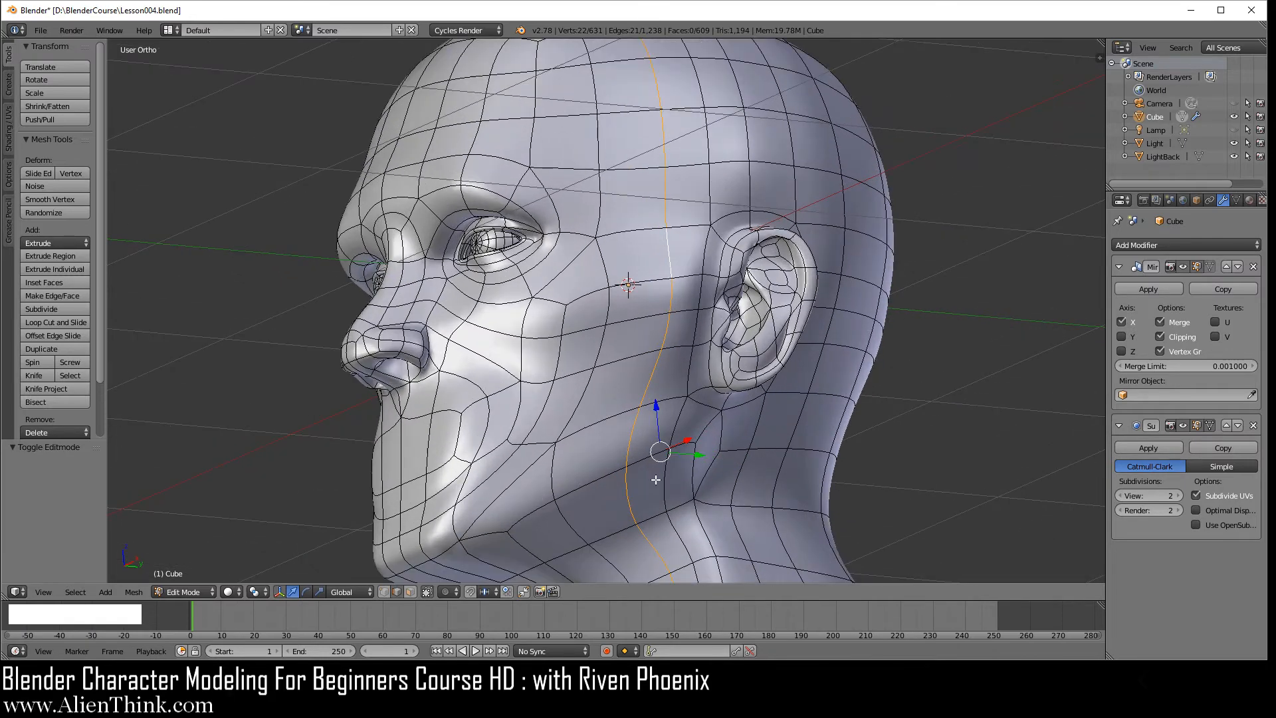
key("a")
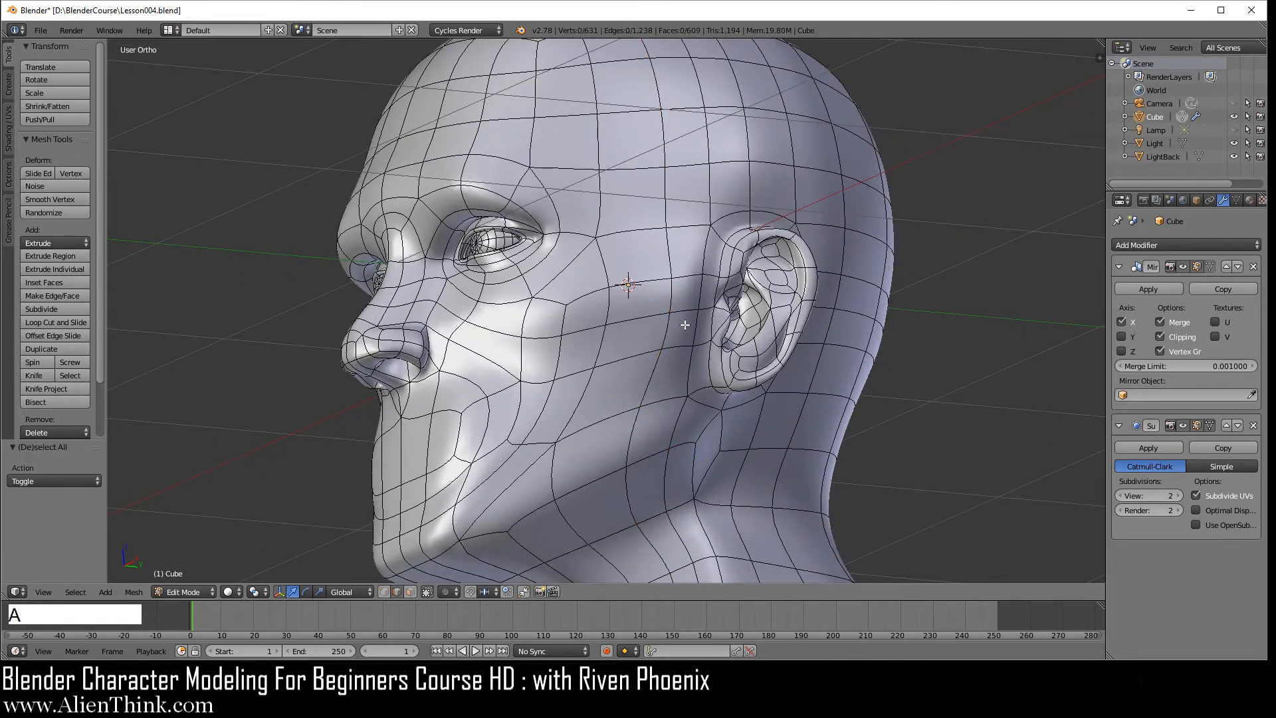
- Hide the Subdivision Surface modifier's effect in the viewport, inspect the unsmoothed head mesh, and show the effect again
left_click(1183, 425)
scroll(636, 317, "down", 3)
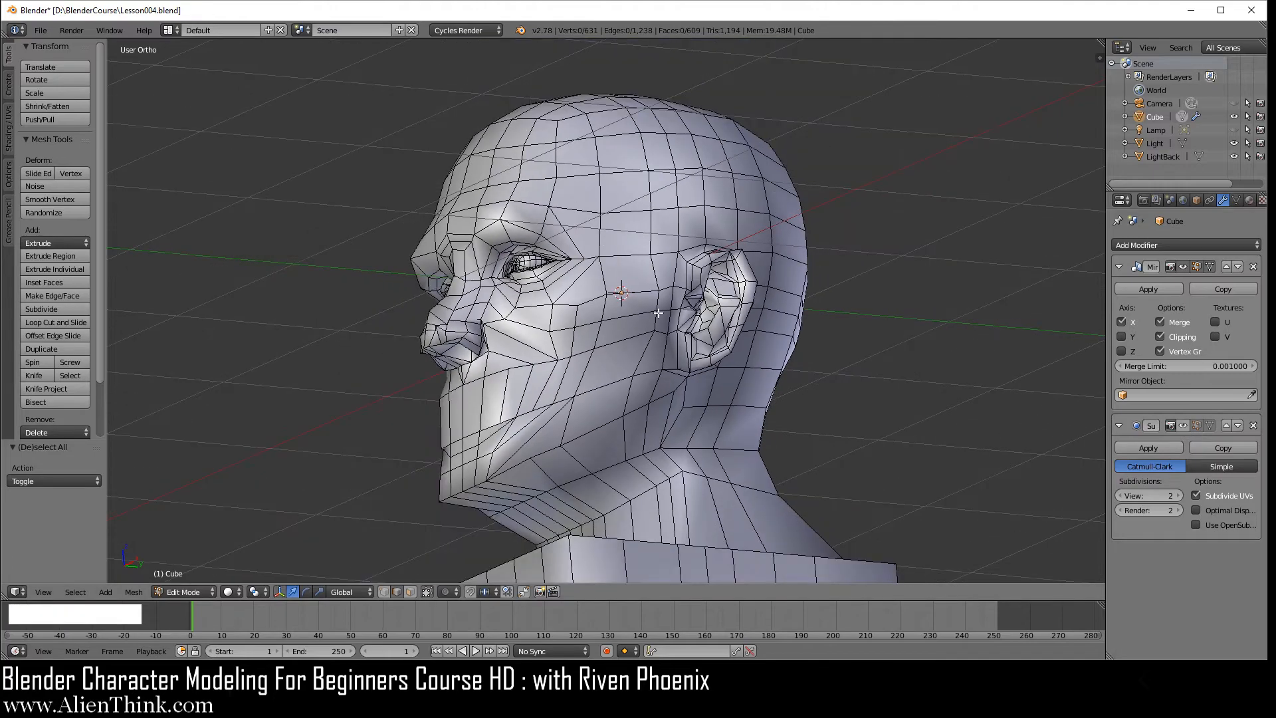
middle_click_drag(658, 313, 641, 281)
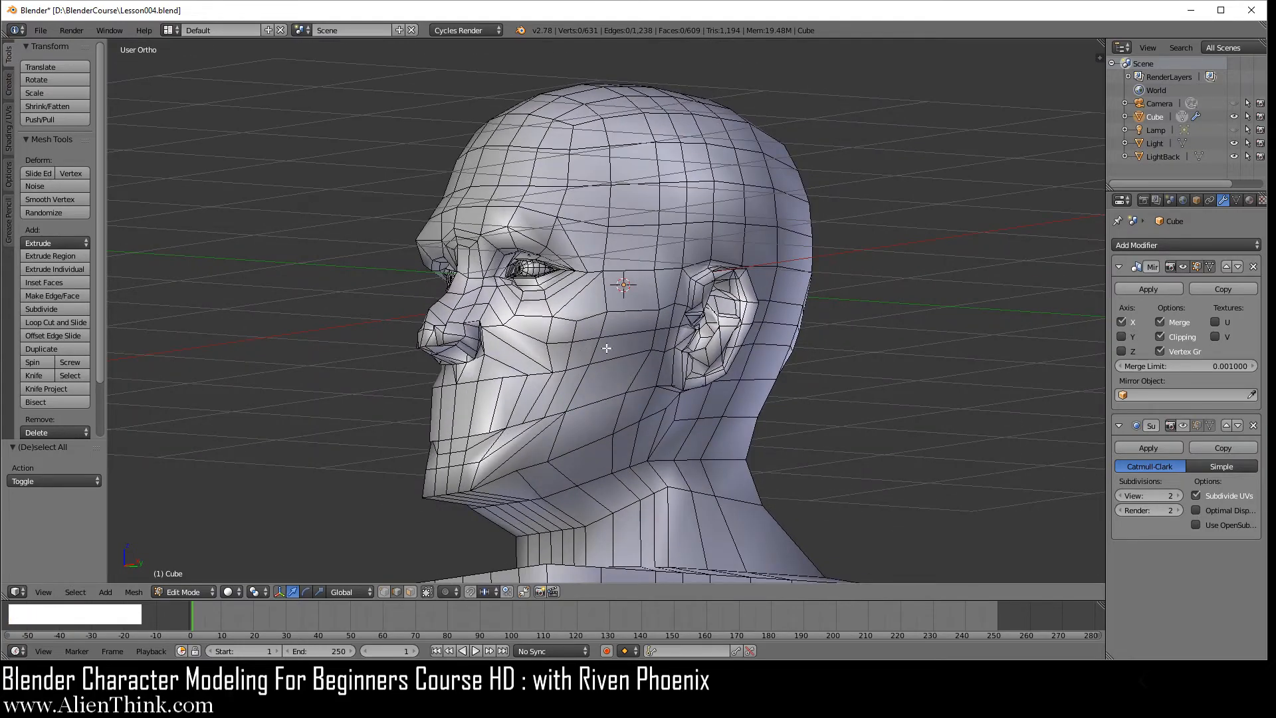
mouse_move(627, 338)
middle_mouse_down()
mouse_move(638, 332)
mouse_move(626, 323)
middle_mouse_up()
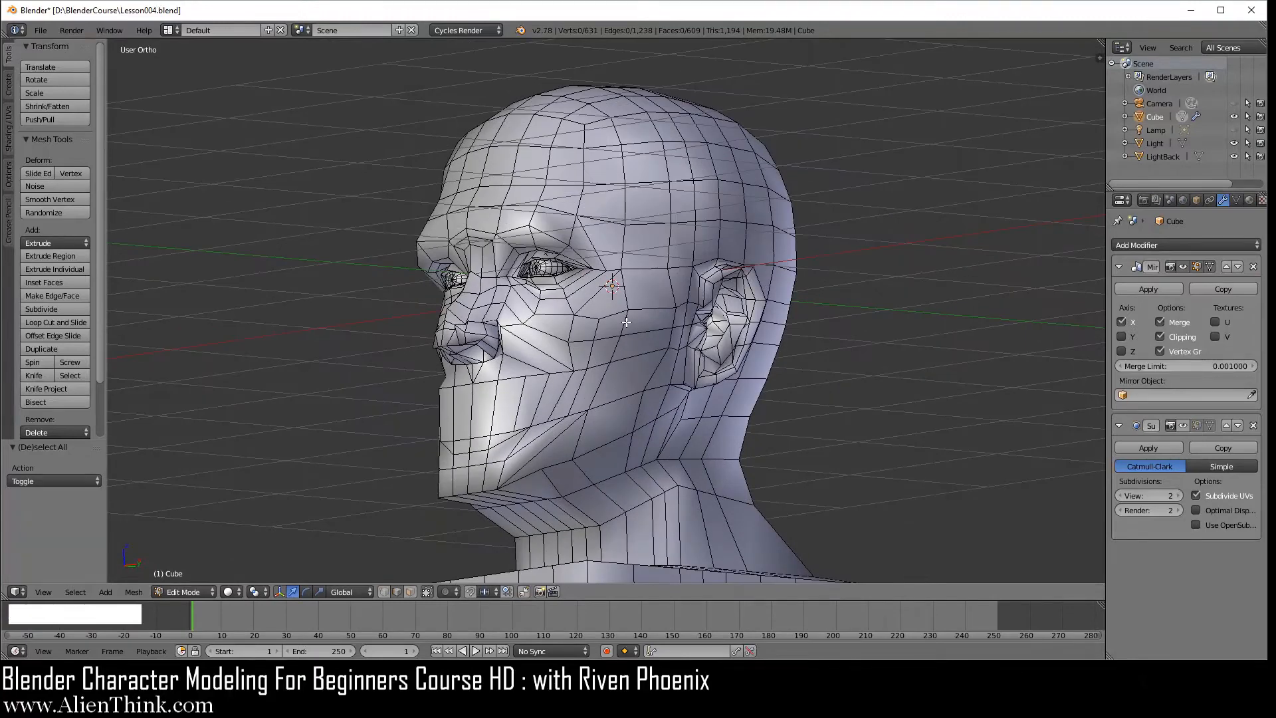
left_click(1182, 426)
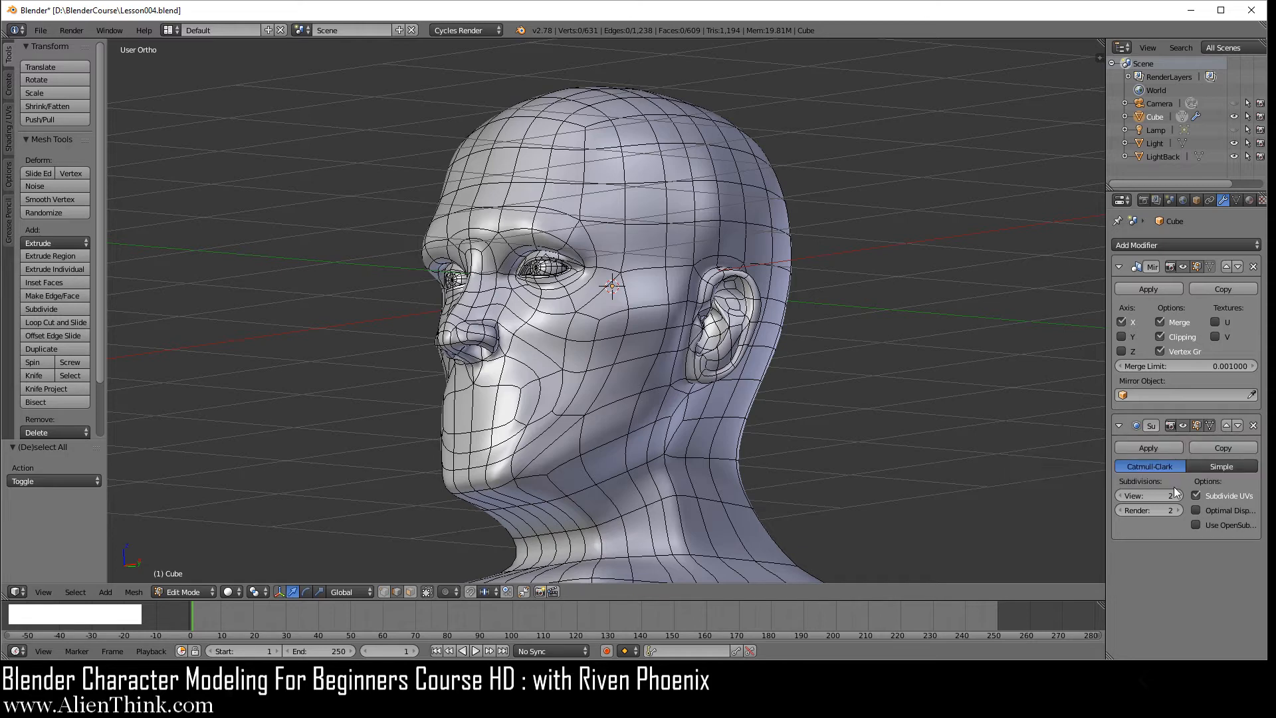
- Set the Subdivision Surface modifier's View subdivisions to 1 and check the smoothed head
left_click(1119, 495)
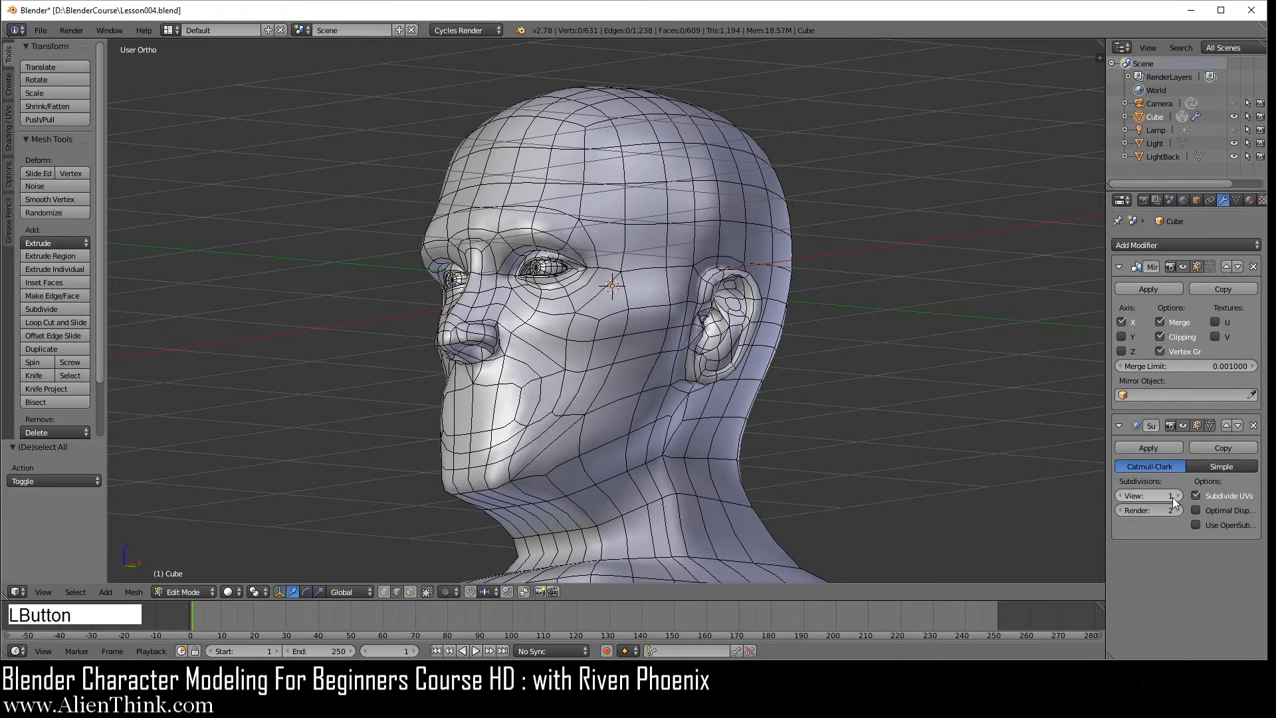
scroll(619, 347, "up", 3)
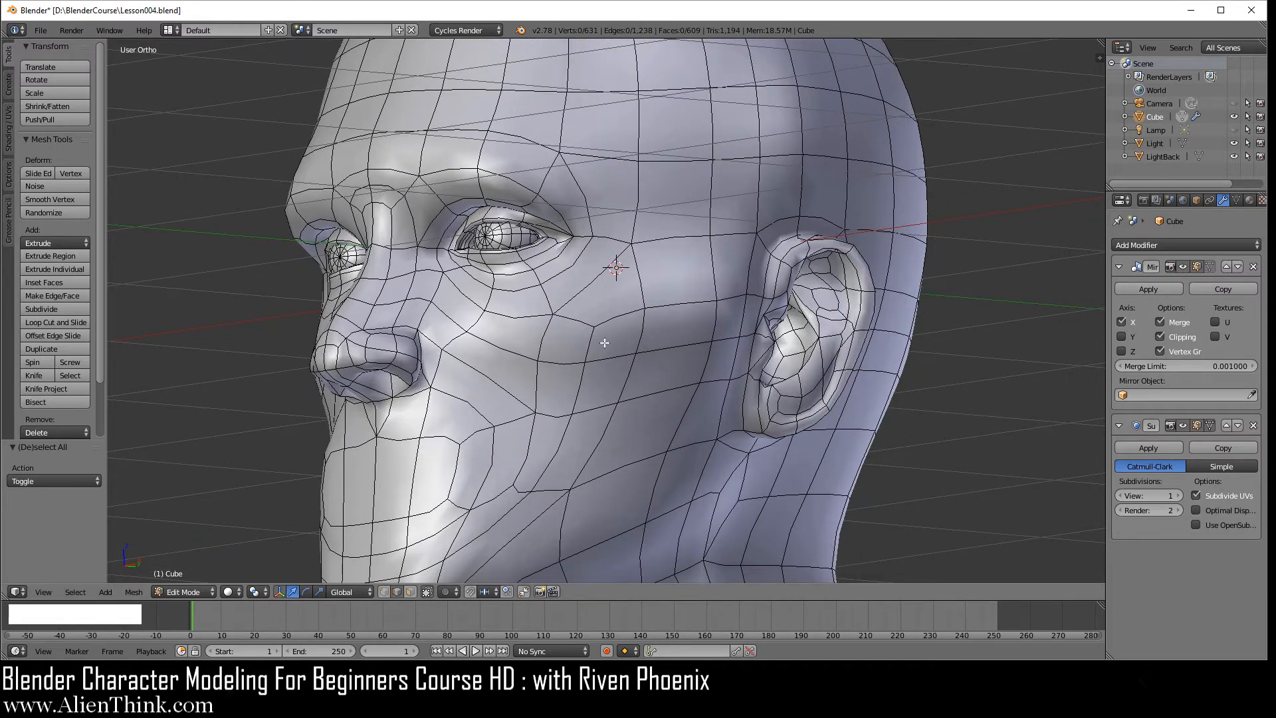
scroll(605, 342, "down", 1)
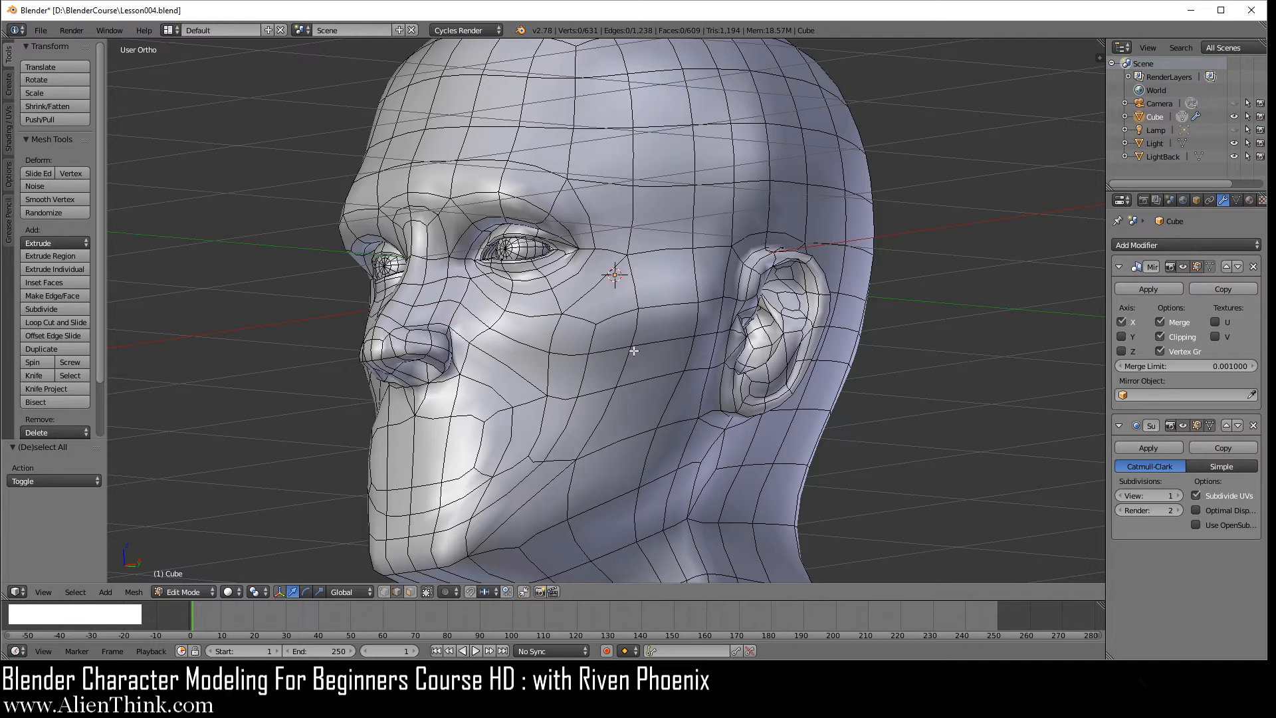
scroll(635, 350, "down", 2)
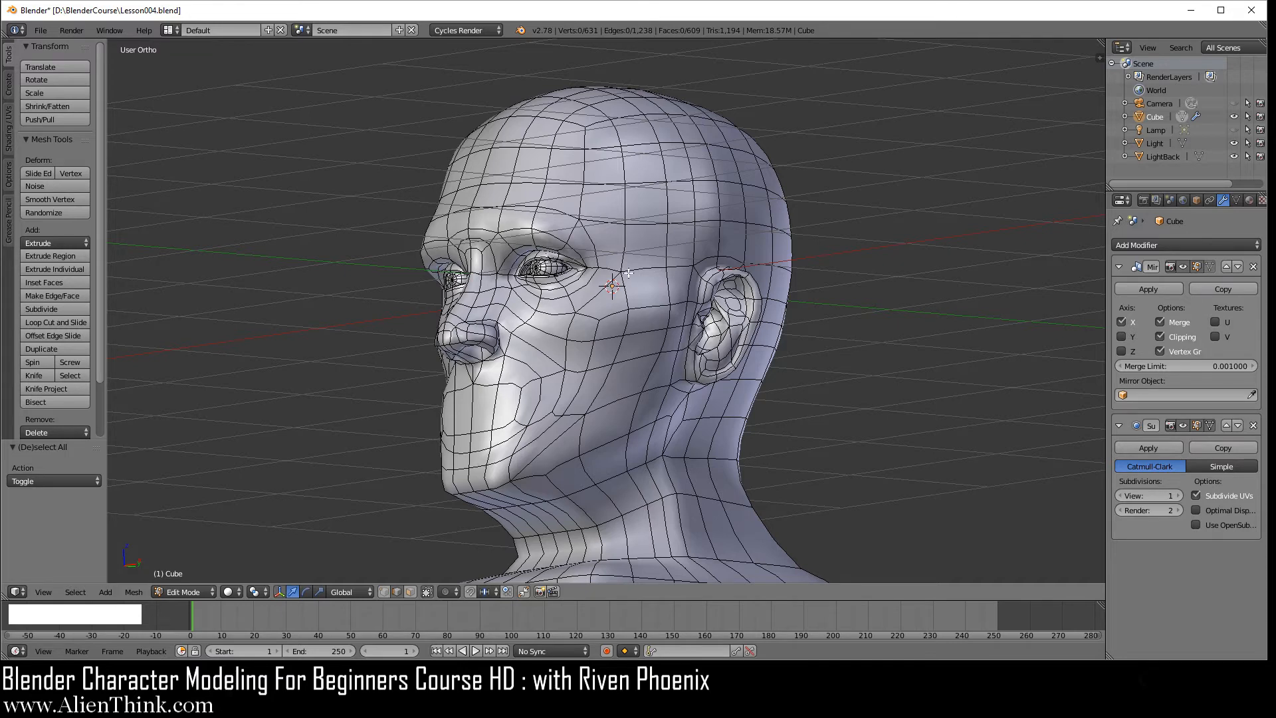
scroll(635, 341, "up", 1)
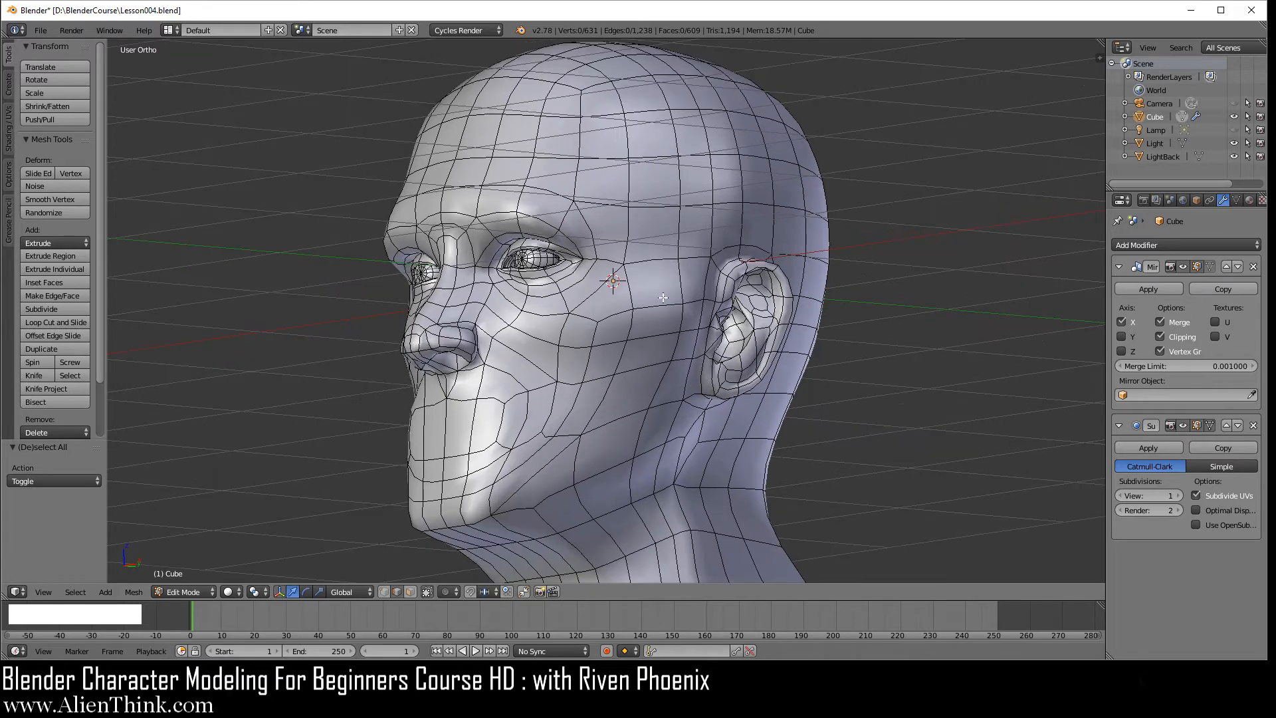
- Turn on the Wire option in the head object's display settings
left_click(1197, 200)
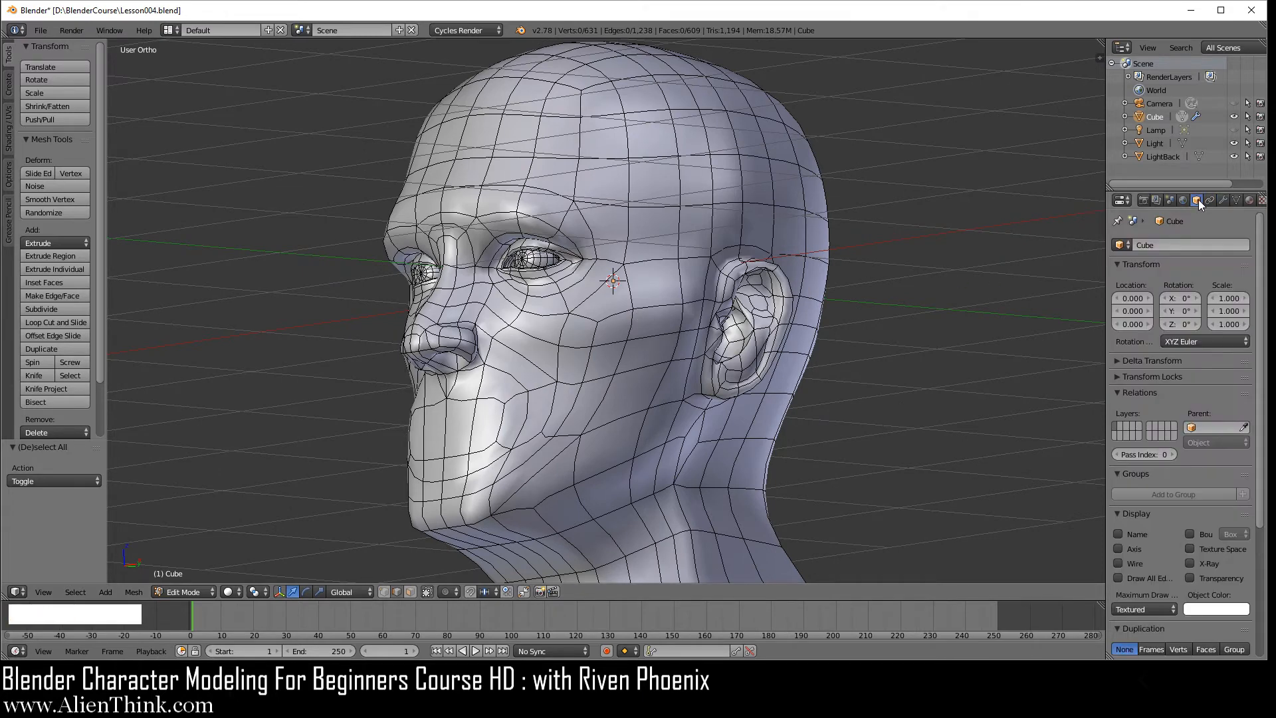
left_click(1119, 562)
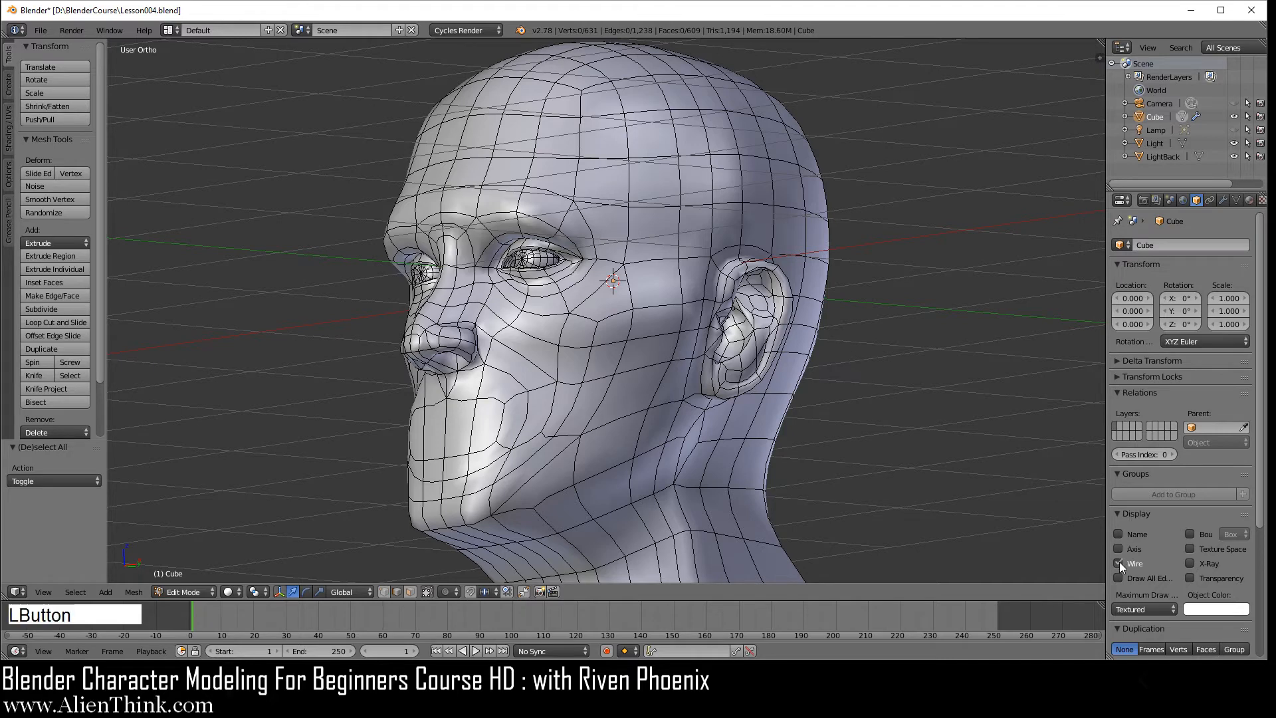
- Switch to Object Mode and inspect the wireframe drawn over the smoothed head and its modifier settings
left_click(205, 594)
left_click(197, 577)
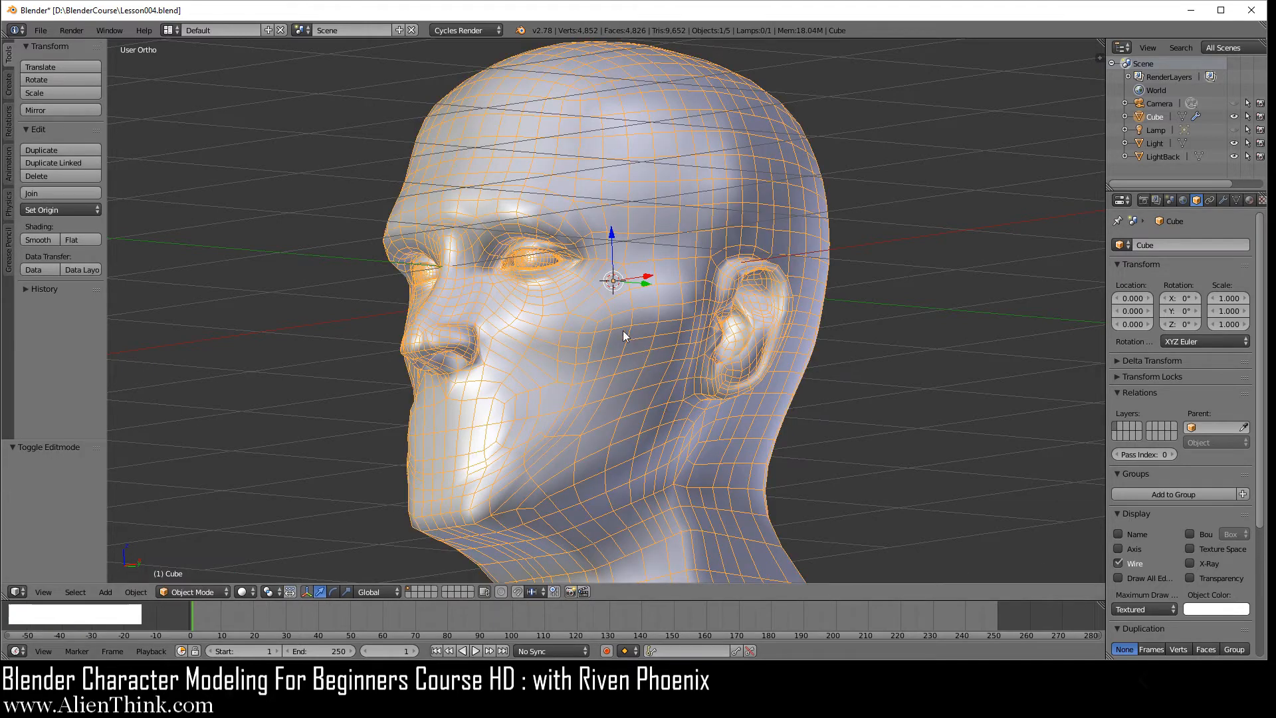
middle_click_drag(629, 344, 610, 291)
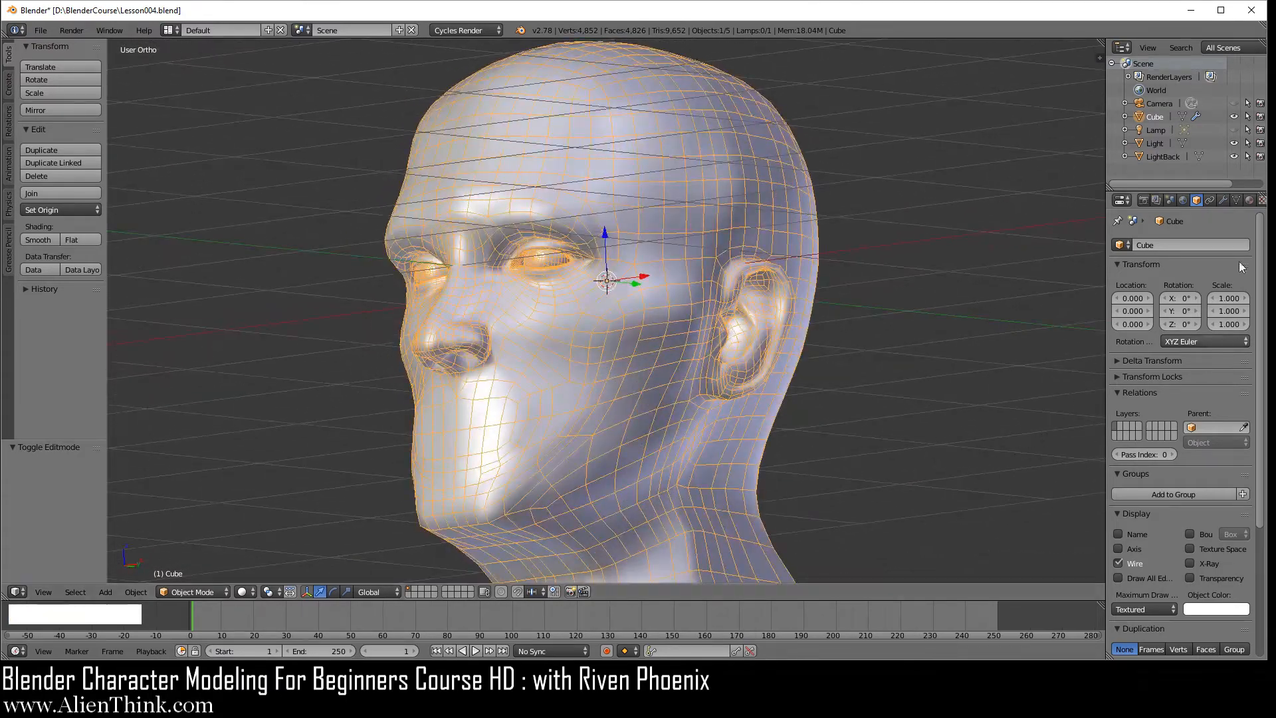
left_click(1224, 199)
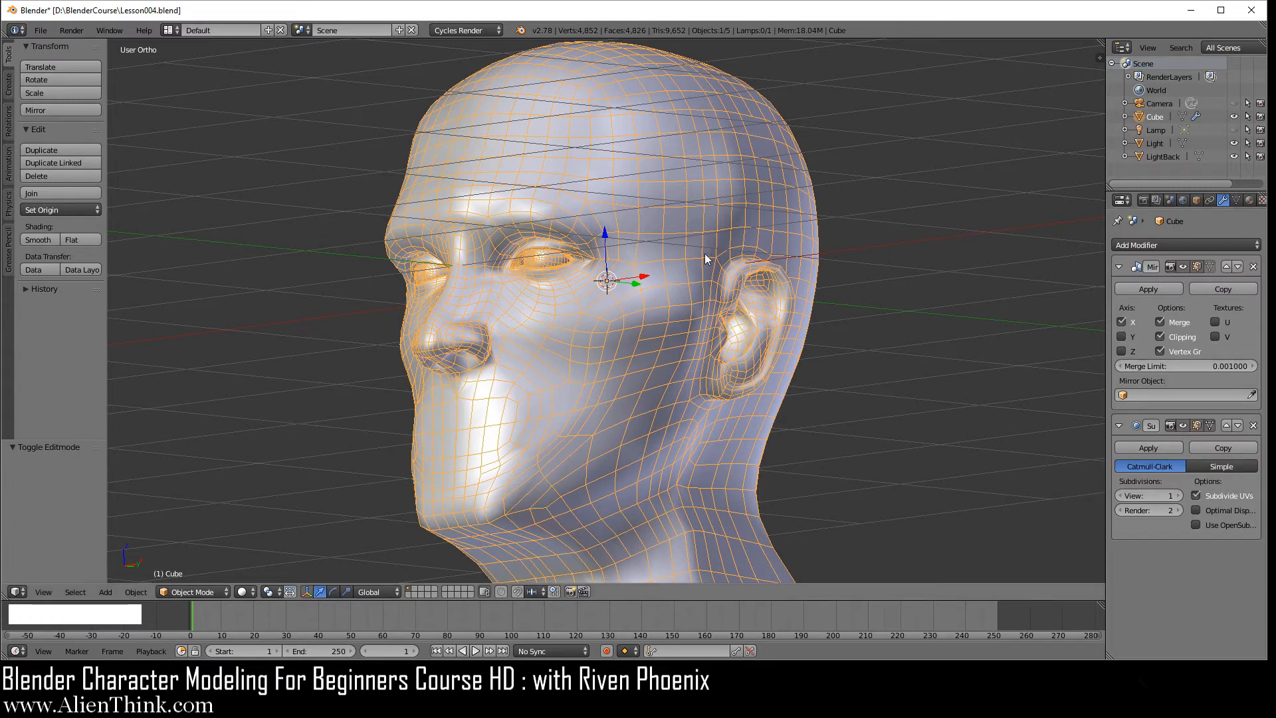
middle_click_drag(704, 254, 649, 205)
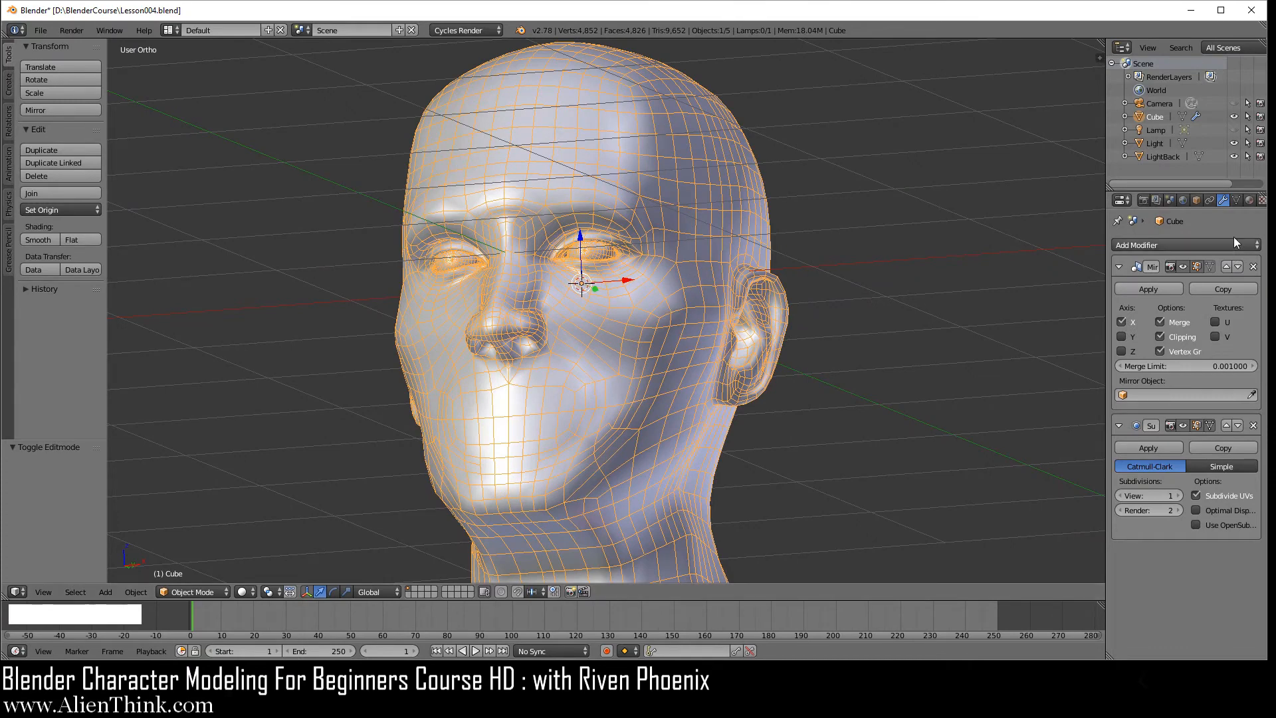
- Turn on Draw All Edges in the head object's display settings and inspect the cheek and ear wireframe
left_click(1195, 201)
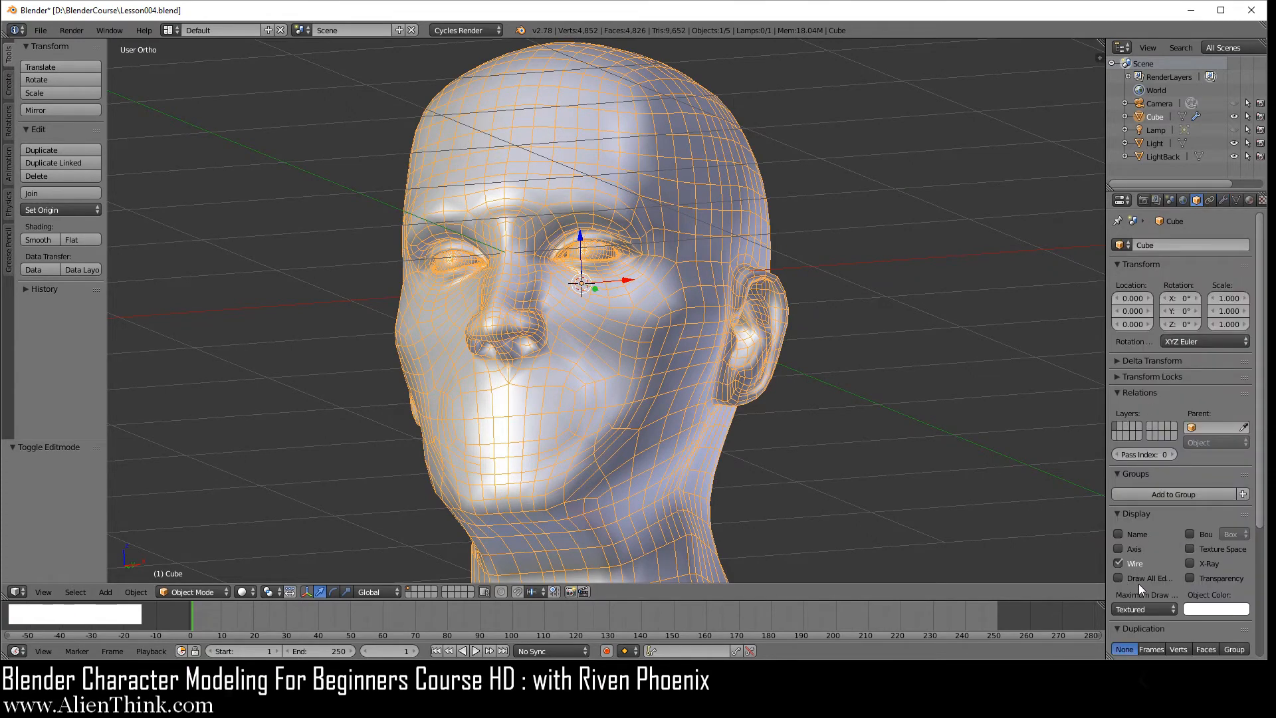
scroll(600, 320, "up", 3)
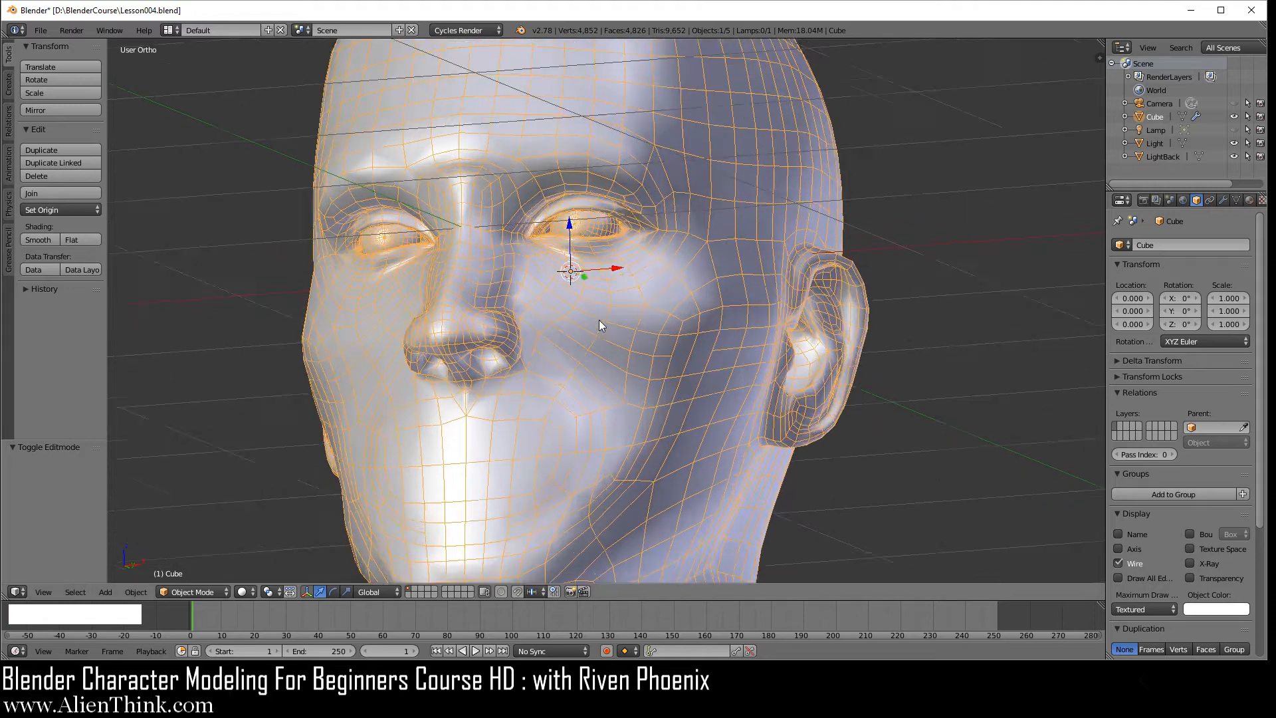
middle_click_drag(656, 283, 620, 249)
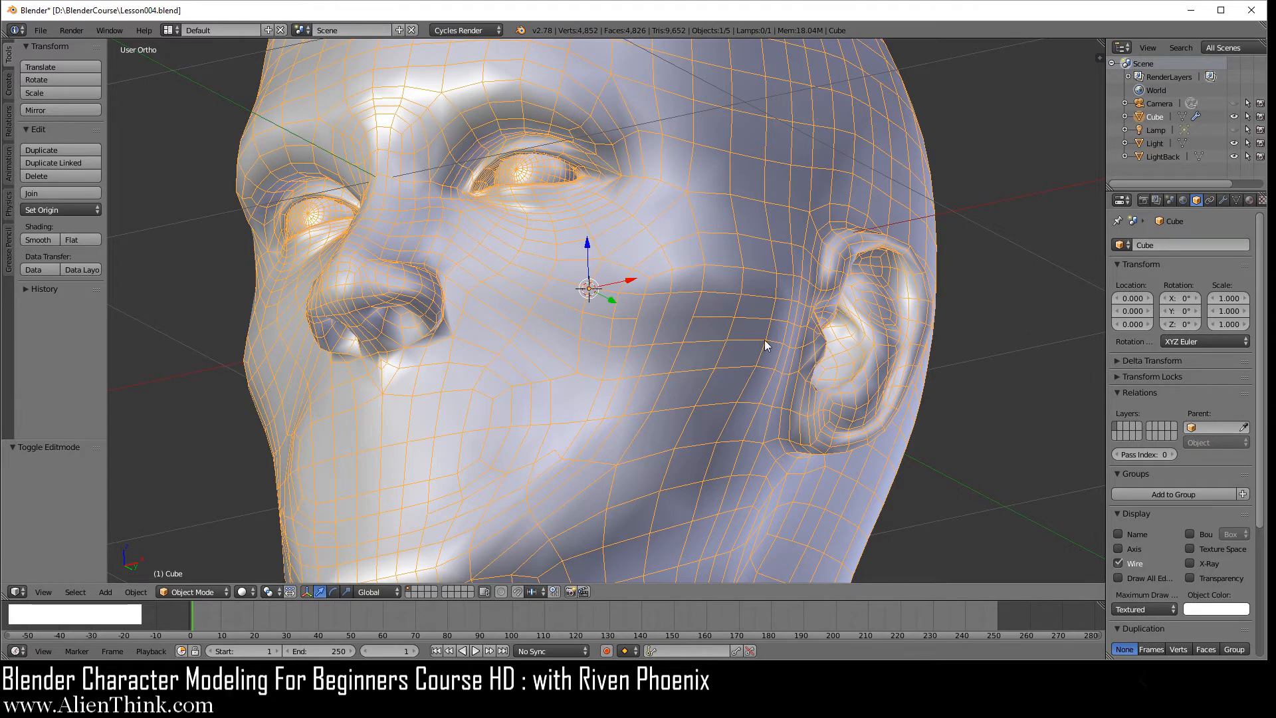
left_click(1119, 577)
middle_click_drag(616, 303, 608, 326)
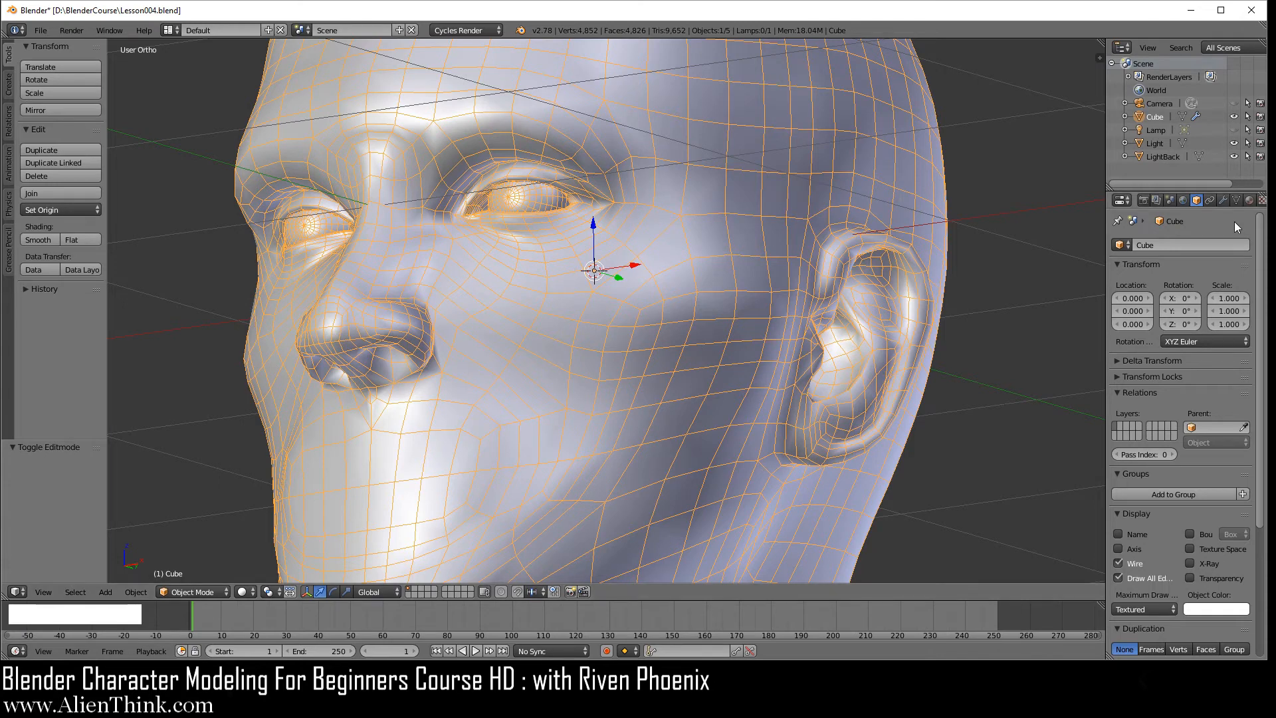
- Raise the Subdivision Surface modifier's View subdivisions to 2 to compare mesh density, and return the value to 1
left_click(1226, 202)
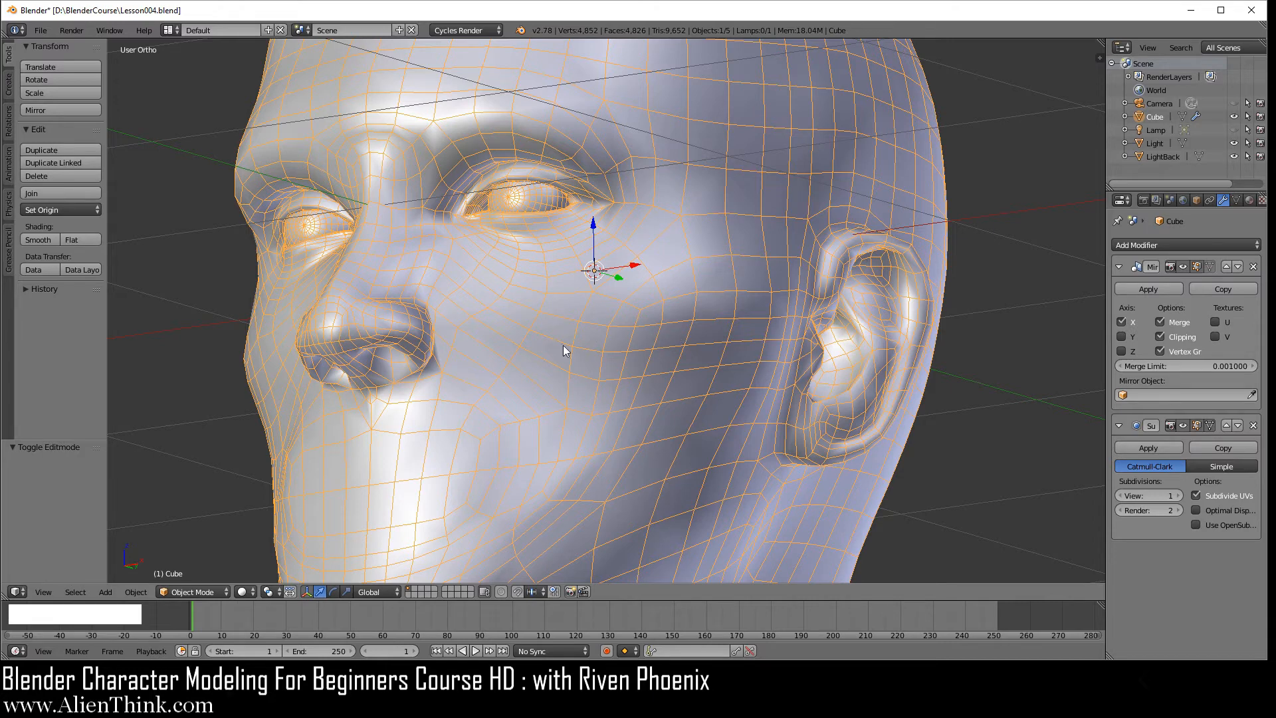
mouse_move(619, 335)
middle_mouse_down()
mouse_move(629, 346)
mouse_move(621, 313)
middle_mouse_up()
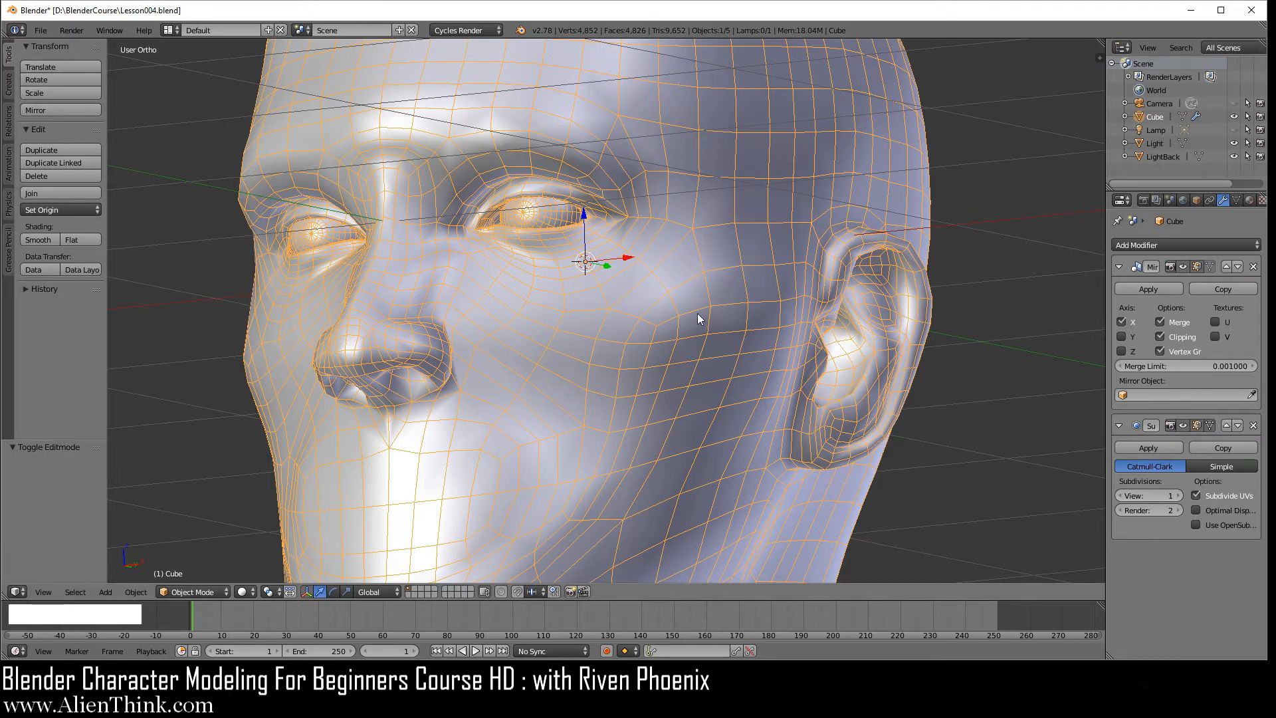
key("KP_4")
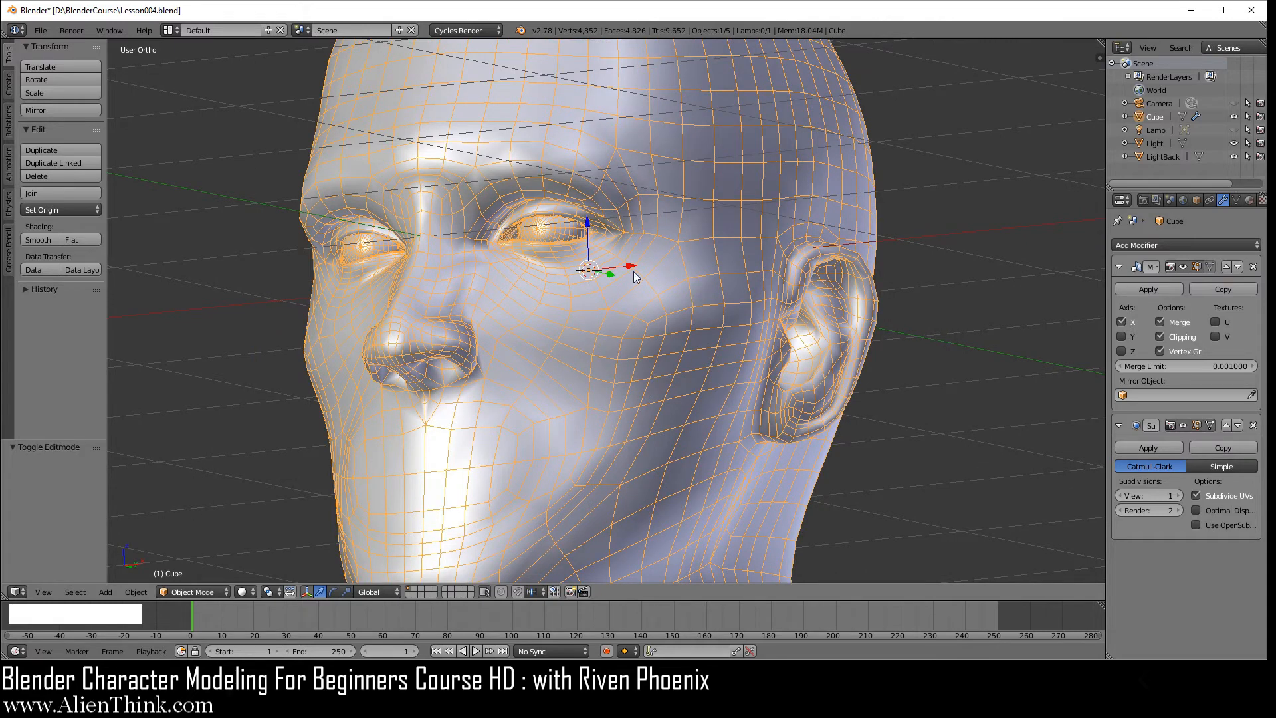
left_click(1179, 496)
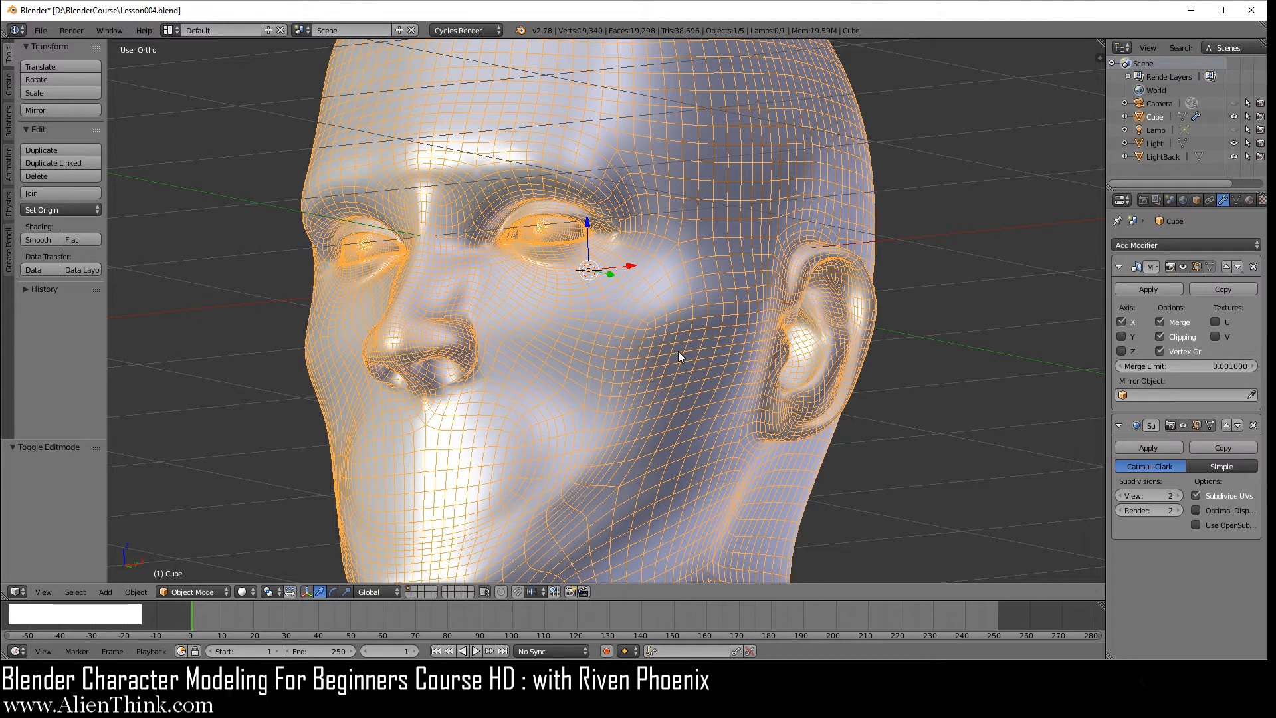
left_click(1121, 496)
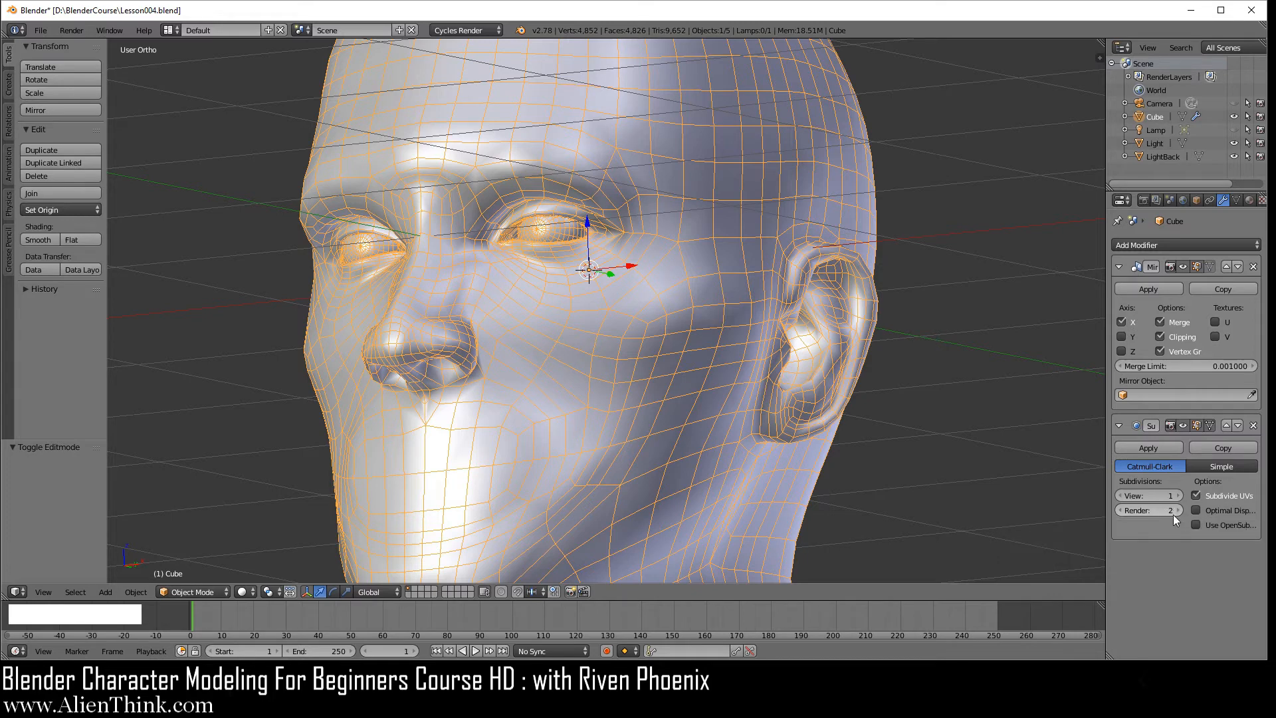
- Apply the Mirror and Subdivision Surface modifiers to the head
left_click(1149, 289)
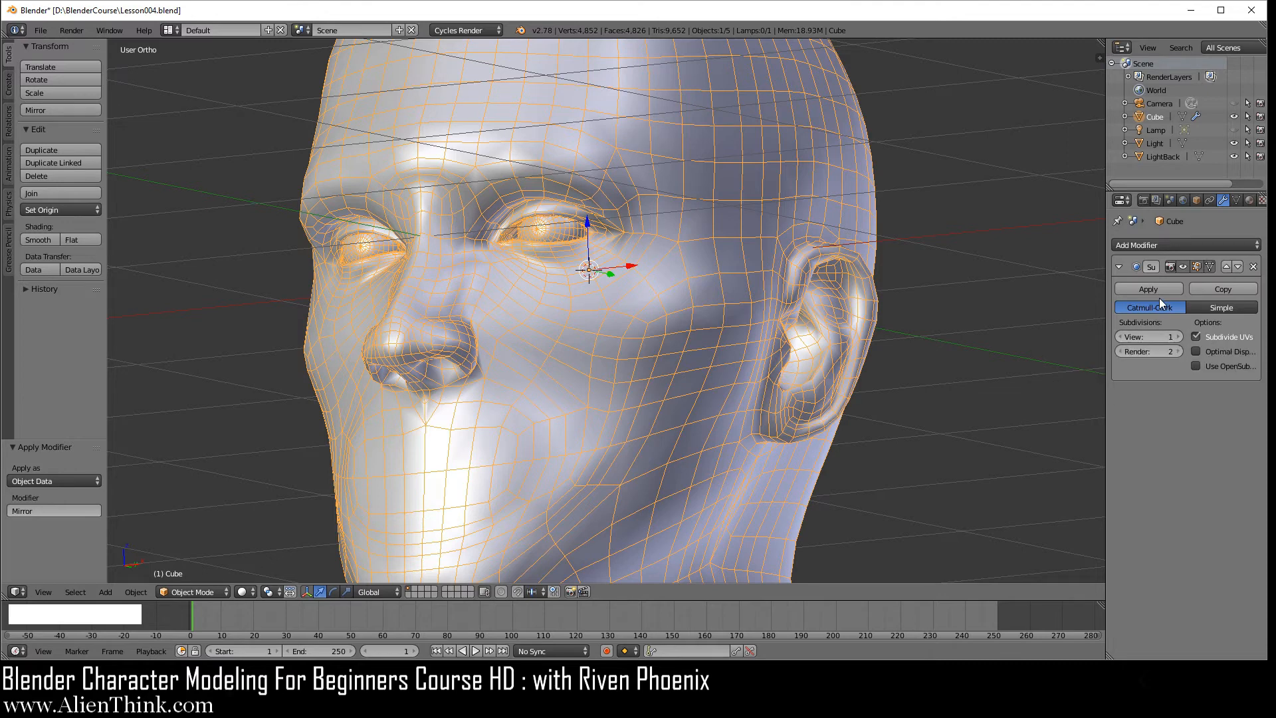
left_click(1155, 289)
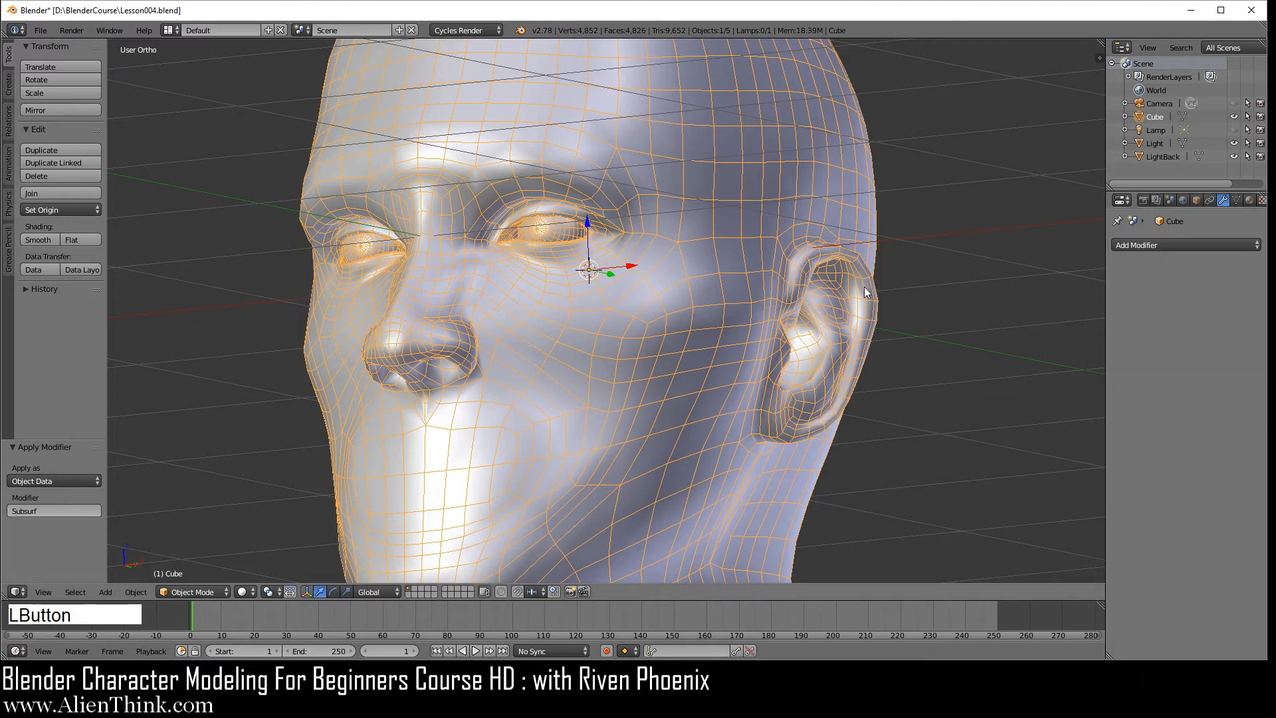
- Turn off the head object's Wire display and check the shaded head and its modifier stack from several angles
left_click(1197, 200)
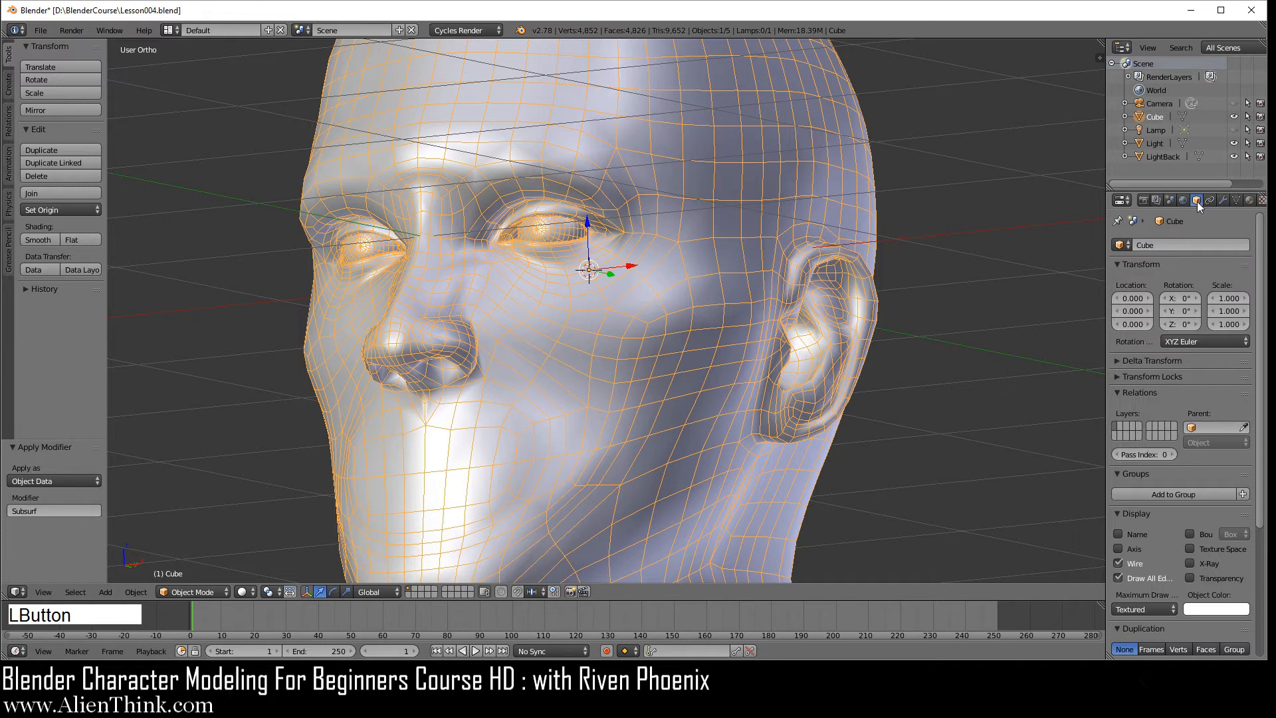
left_click(1119, 563)
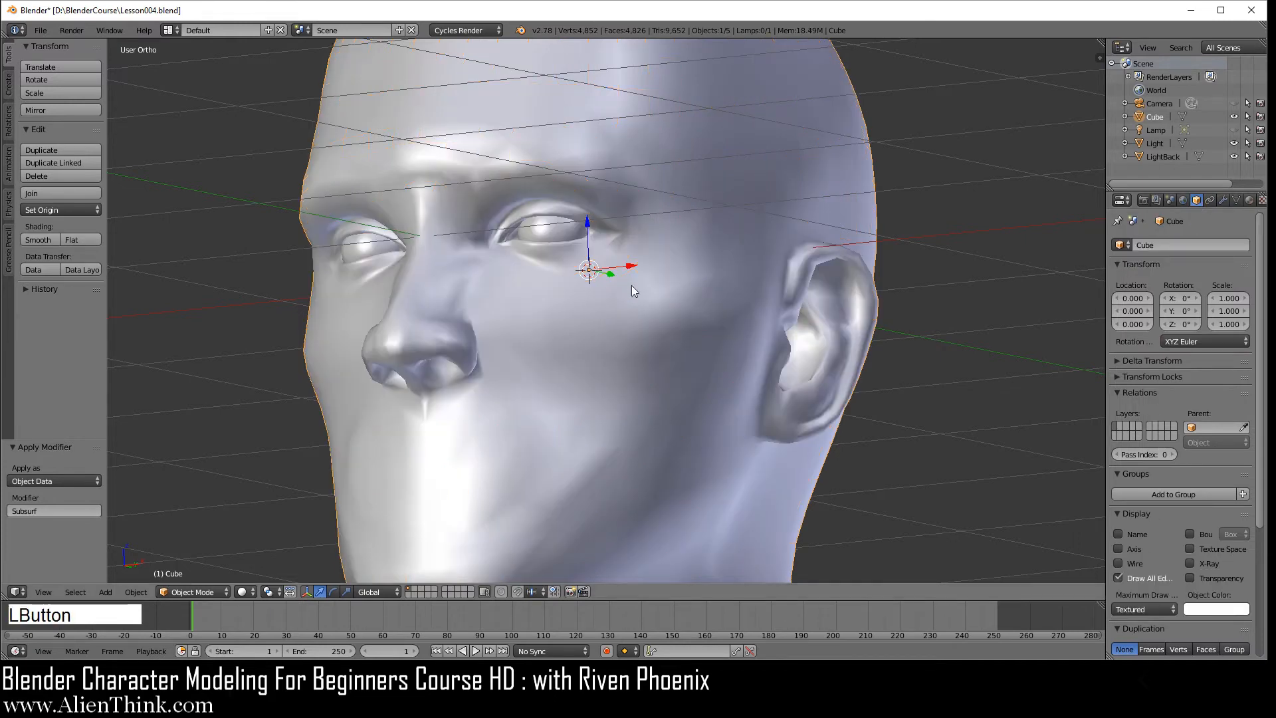
middle_click_drag(595, 313, 671, 306)
left_click(1226, 201)
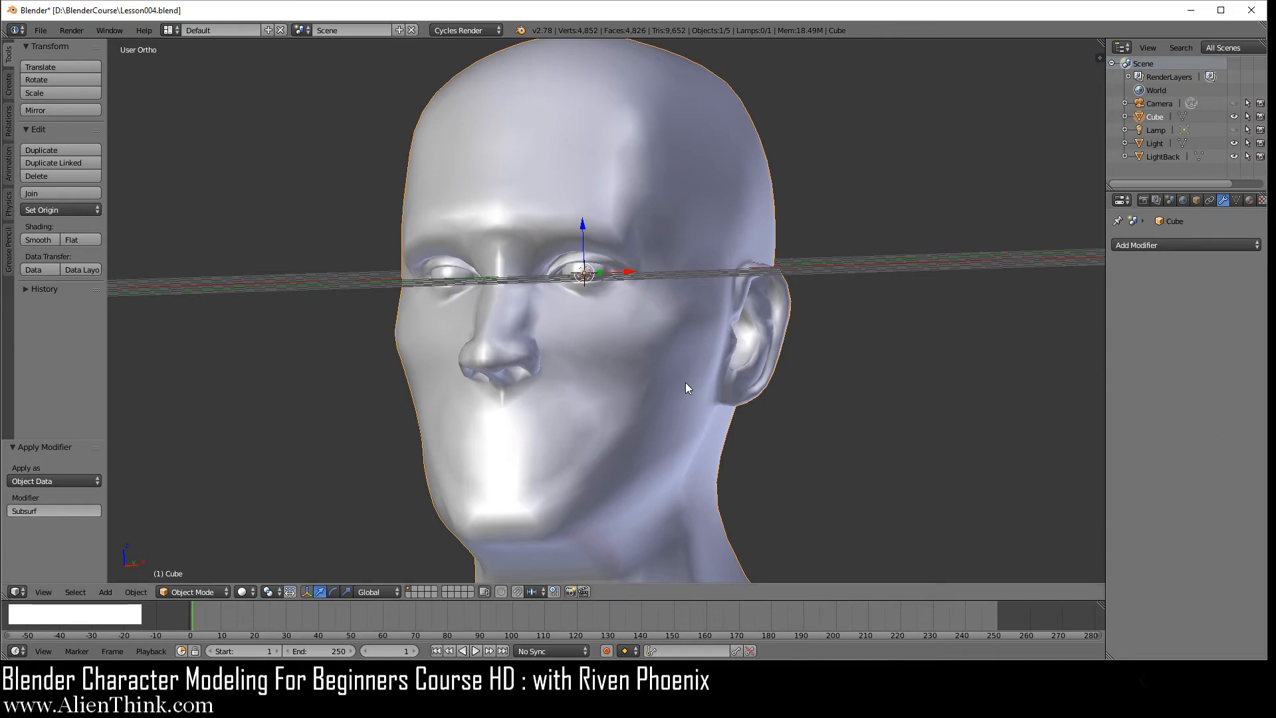
middle_click_drag(651, 364, 593, 325)
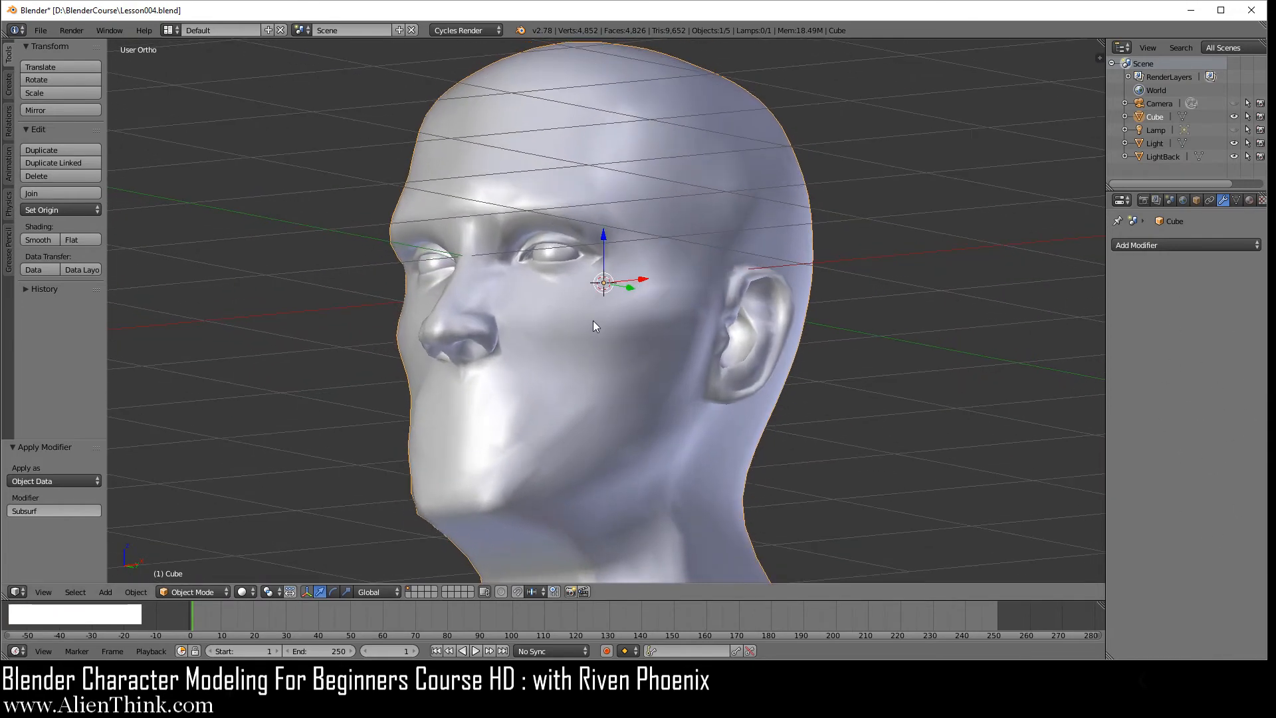
mouse_move(520, 295)
middle_mouse_down()
mouse_move(589, 261)
mouse_move(687, 265)
mouse_move(538, 297)
middle_mouse_up()
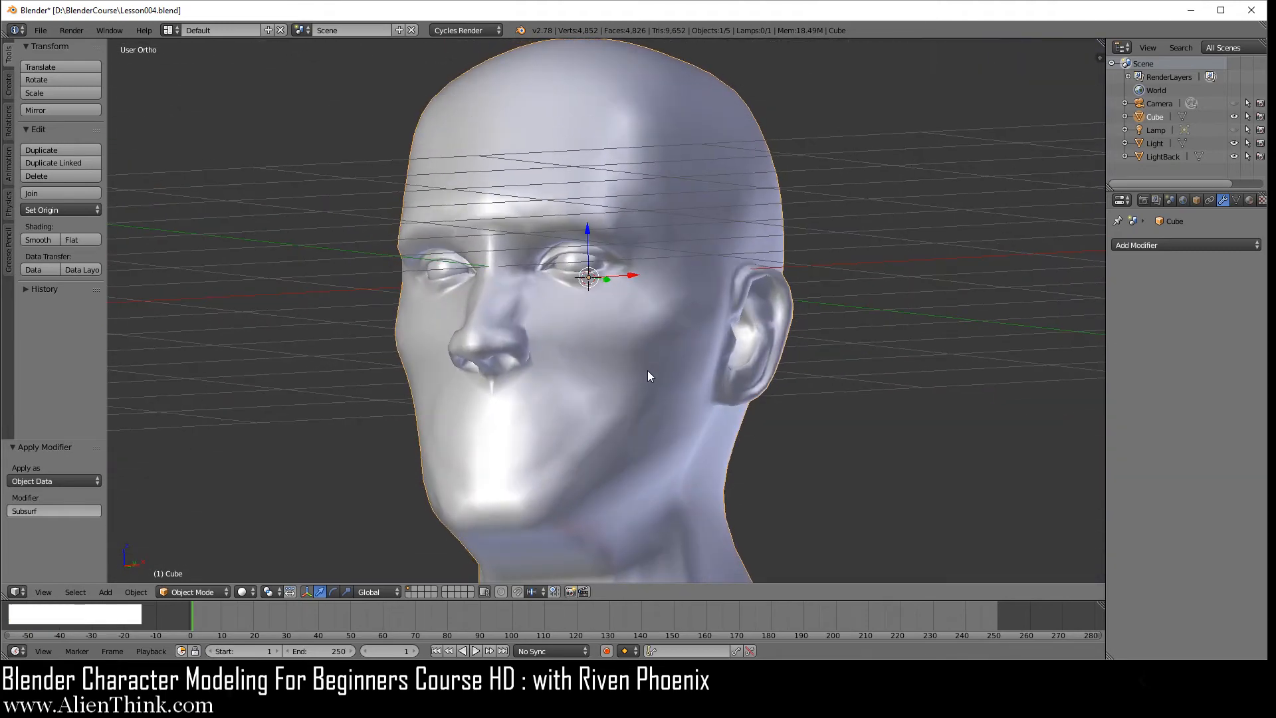
scroll(647, 370, "up", 2)
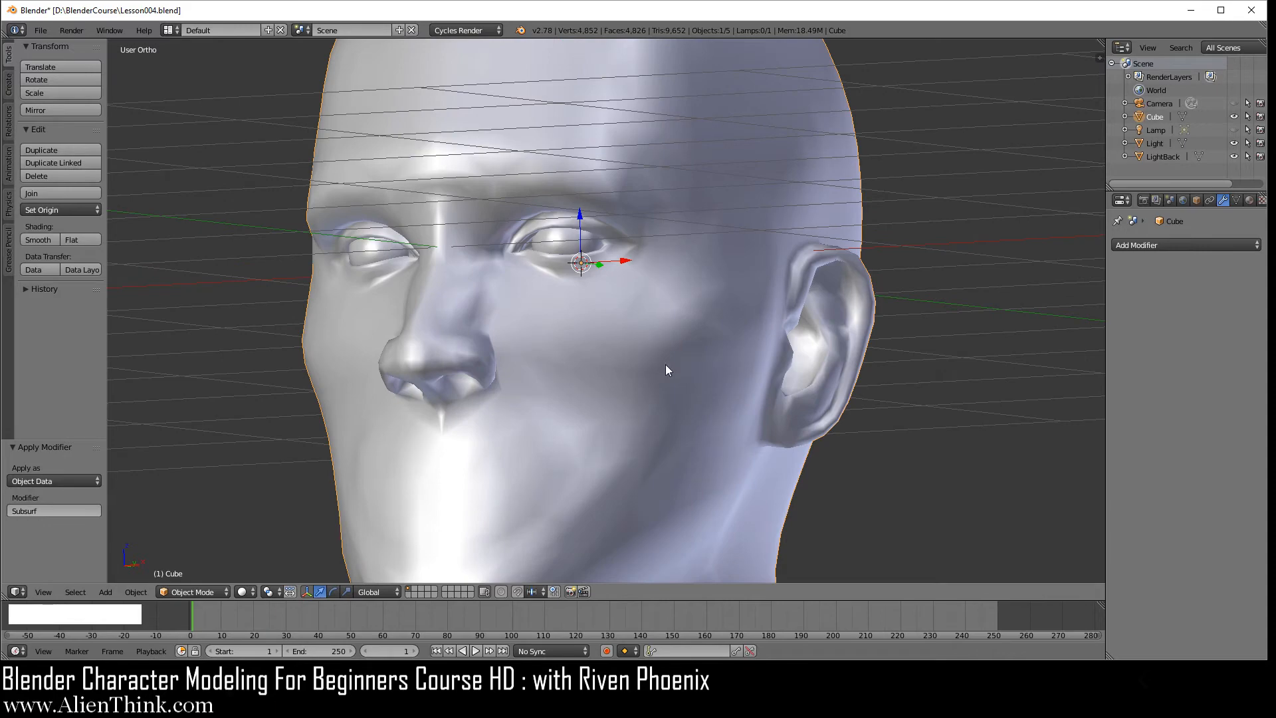
- Enter Edit Mode and examine the head's subdivided edge flow with the whole mesh selected and deselected
key("Tab")
middle_click_drag(646, 325, 588, 300)
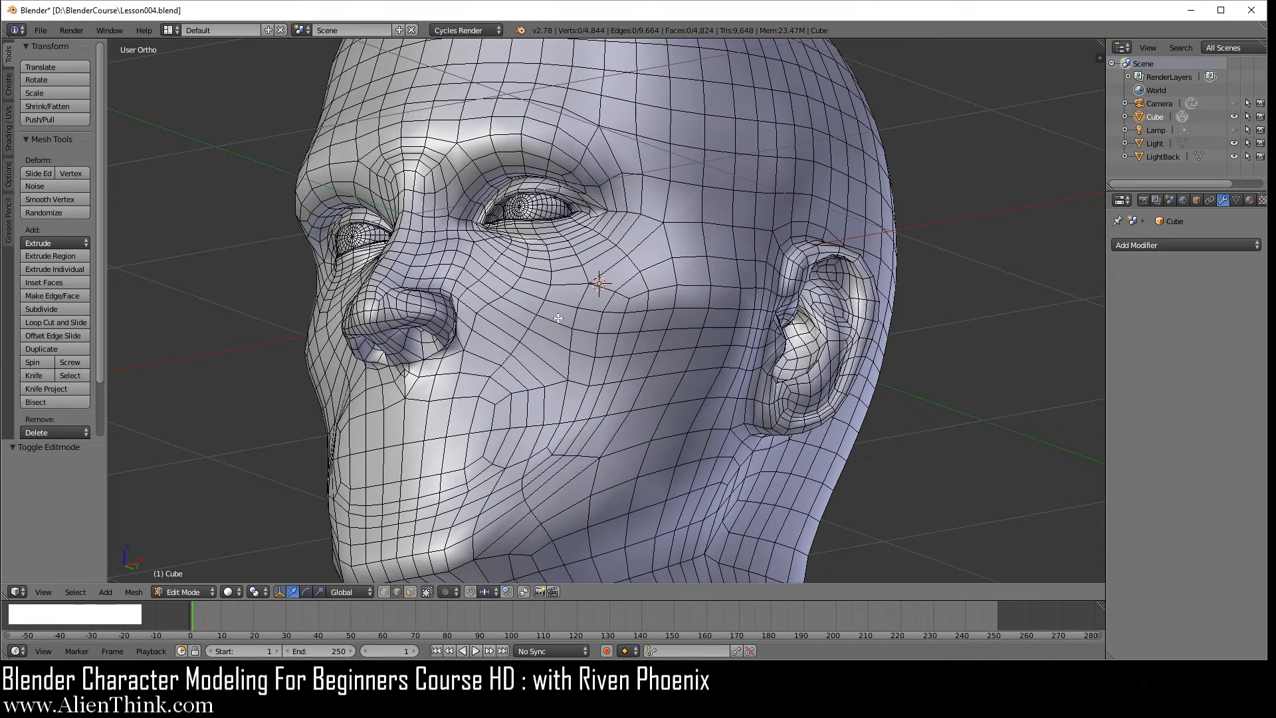
middle_click_drag(584, 352, 529, 370)
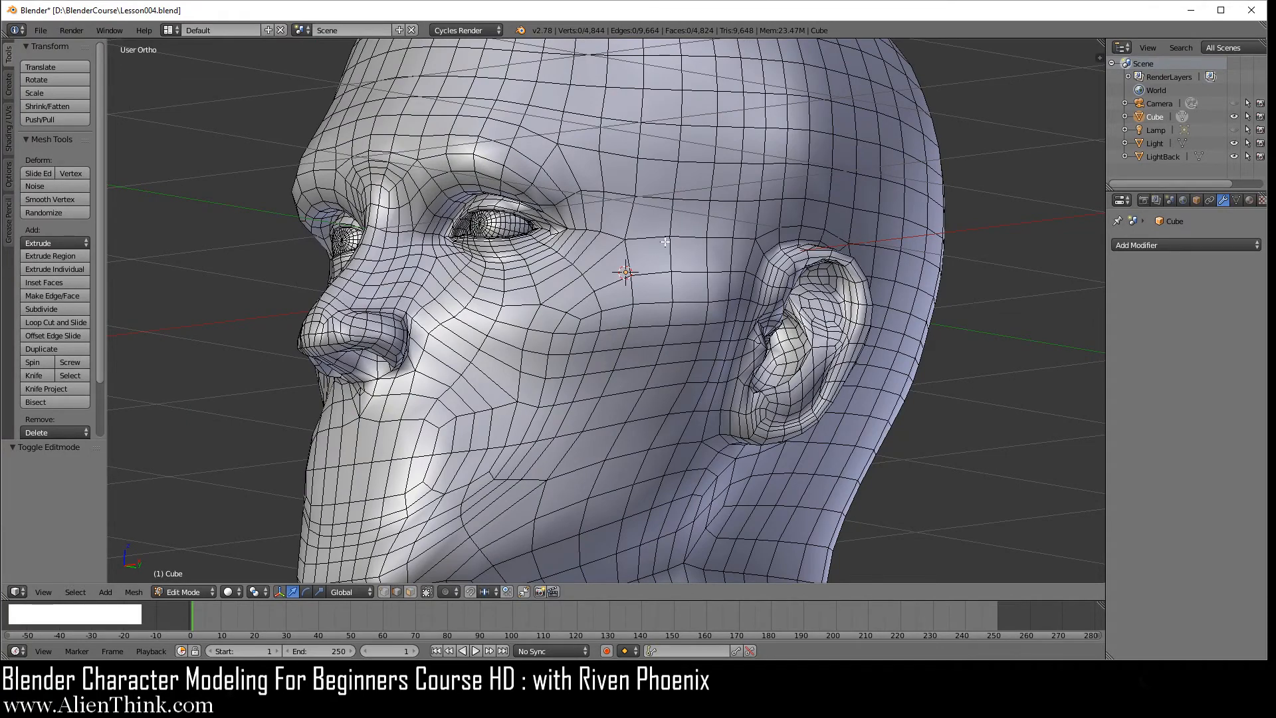
key("a")
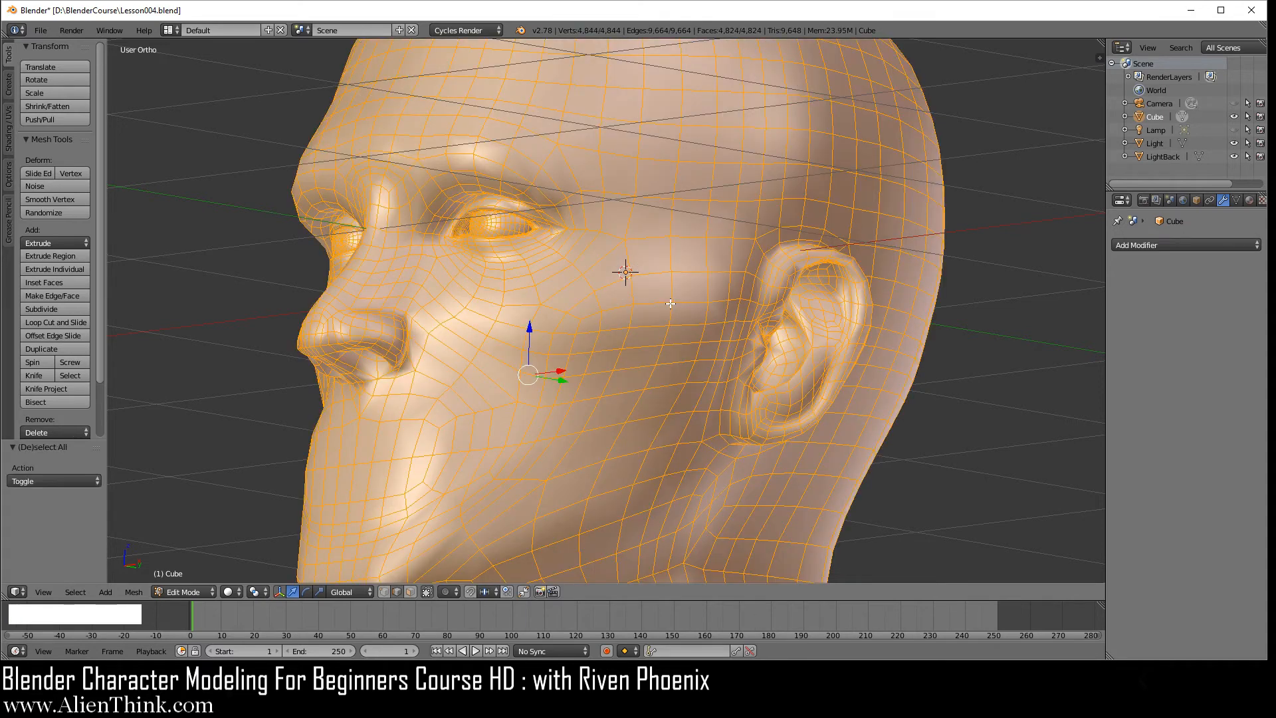
middle_click_drag(672, 302, 648, 282)
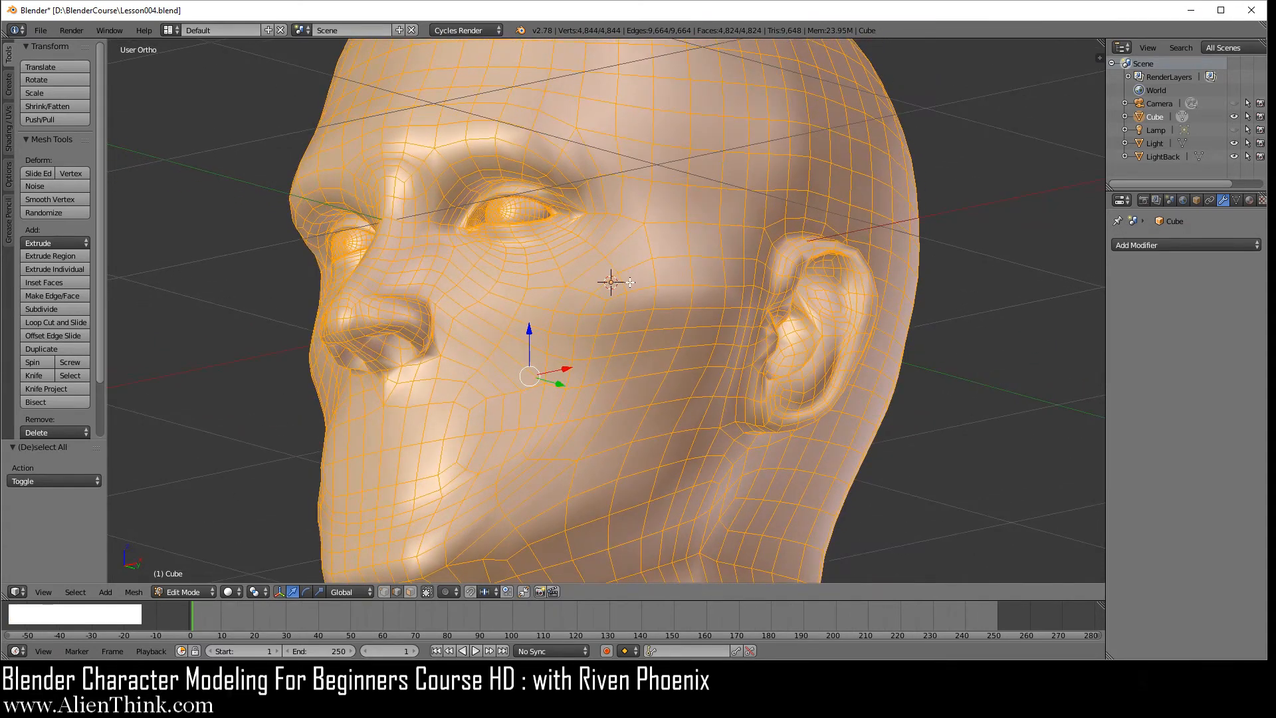
key("a")
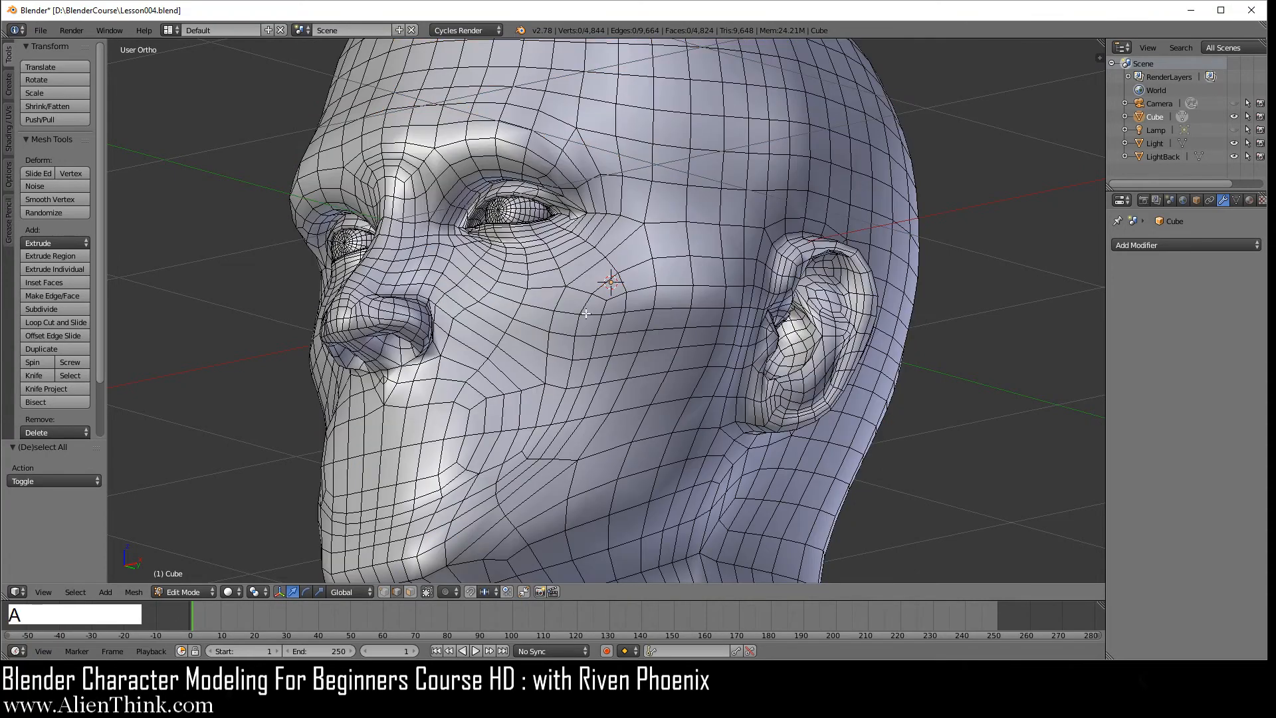
- Select the entire head mesh, triangulate its faces, and deselect everything
key("a")
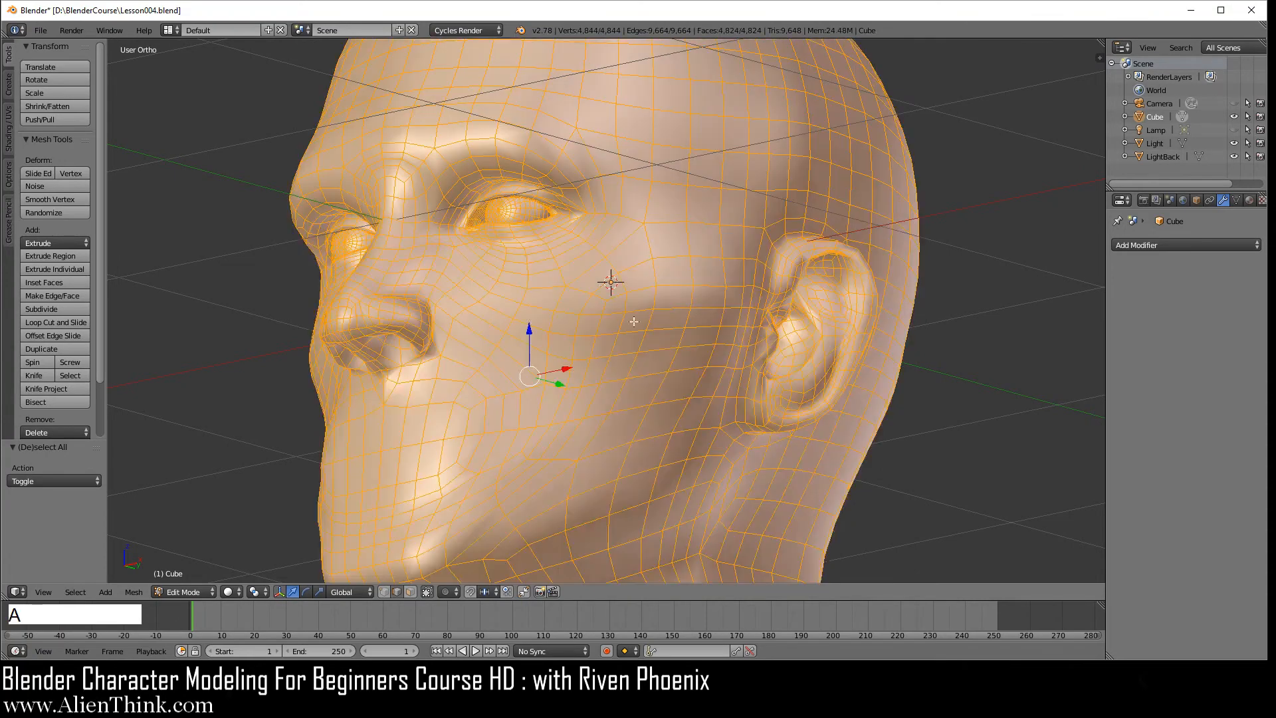
left_click(136, 592)
mouse_move(197, 392)
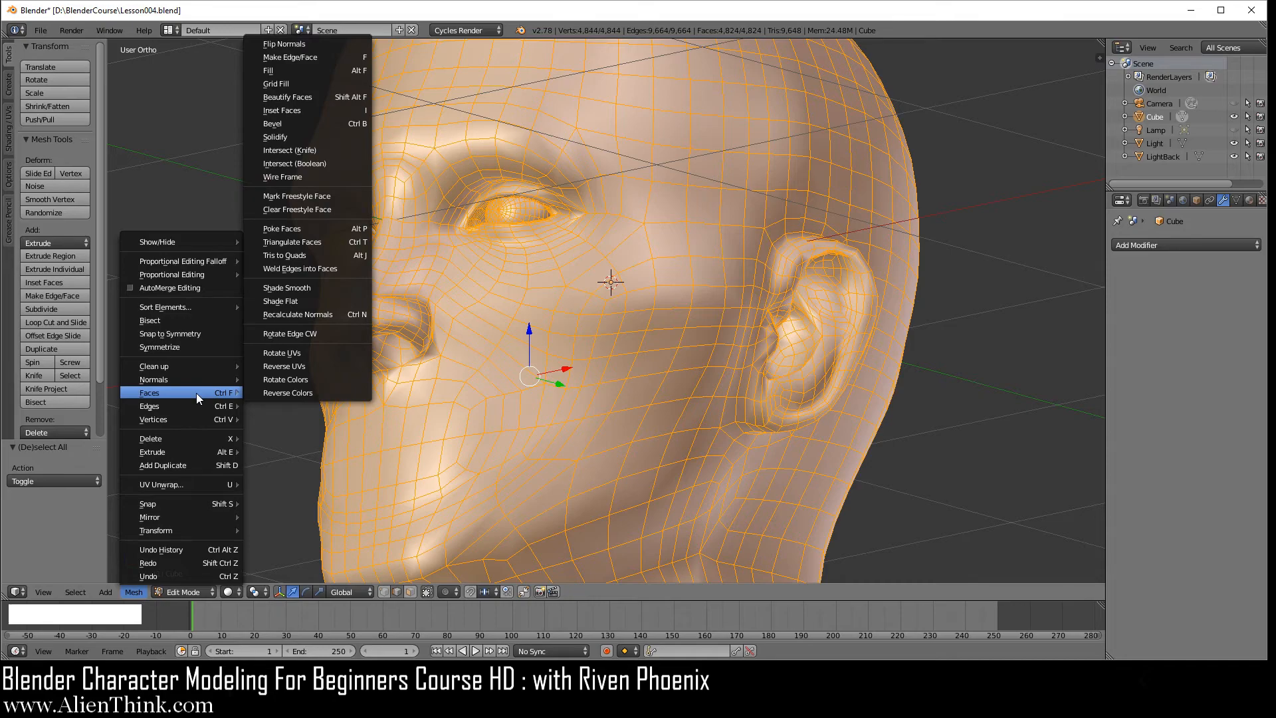
left_click(308, 242)
key("a")
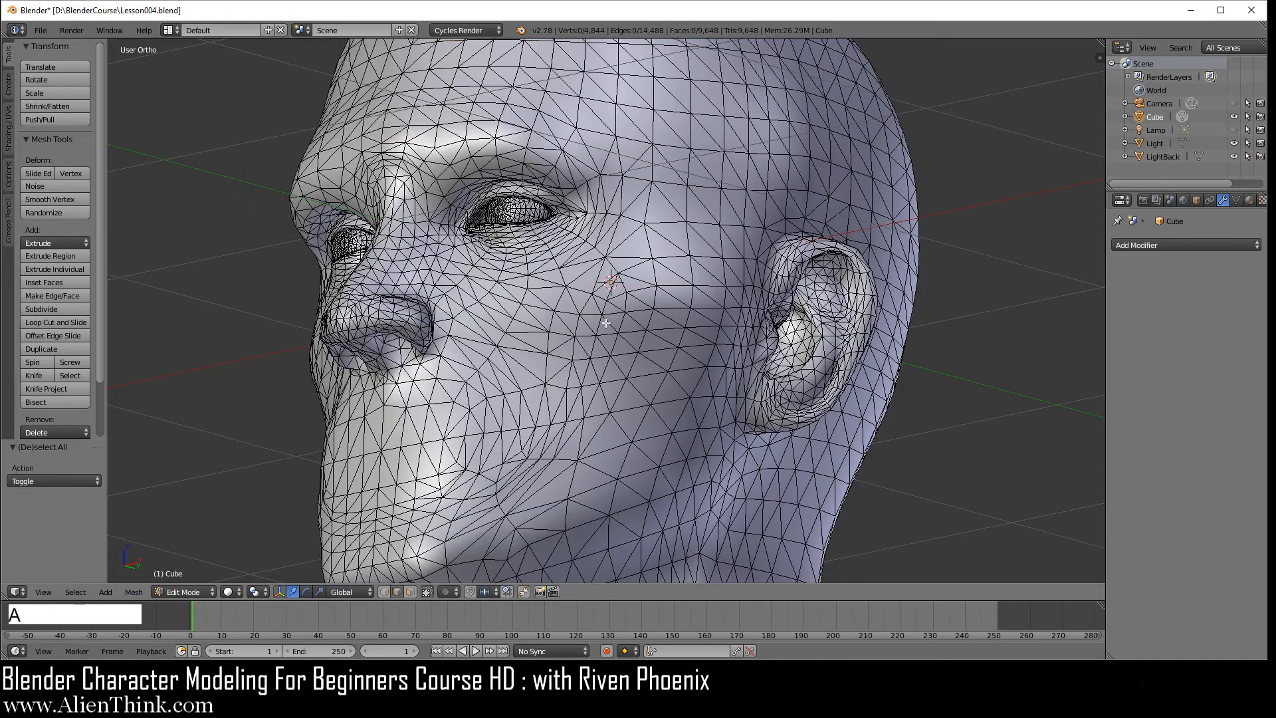
- Examine the triangulated topology around the eyes, nose, cheek, and ear
middle_click_drag(553, 303, 563, 344)
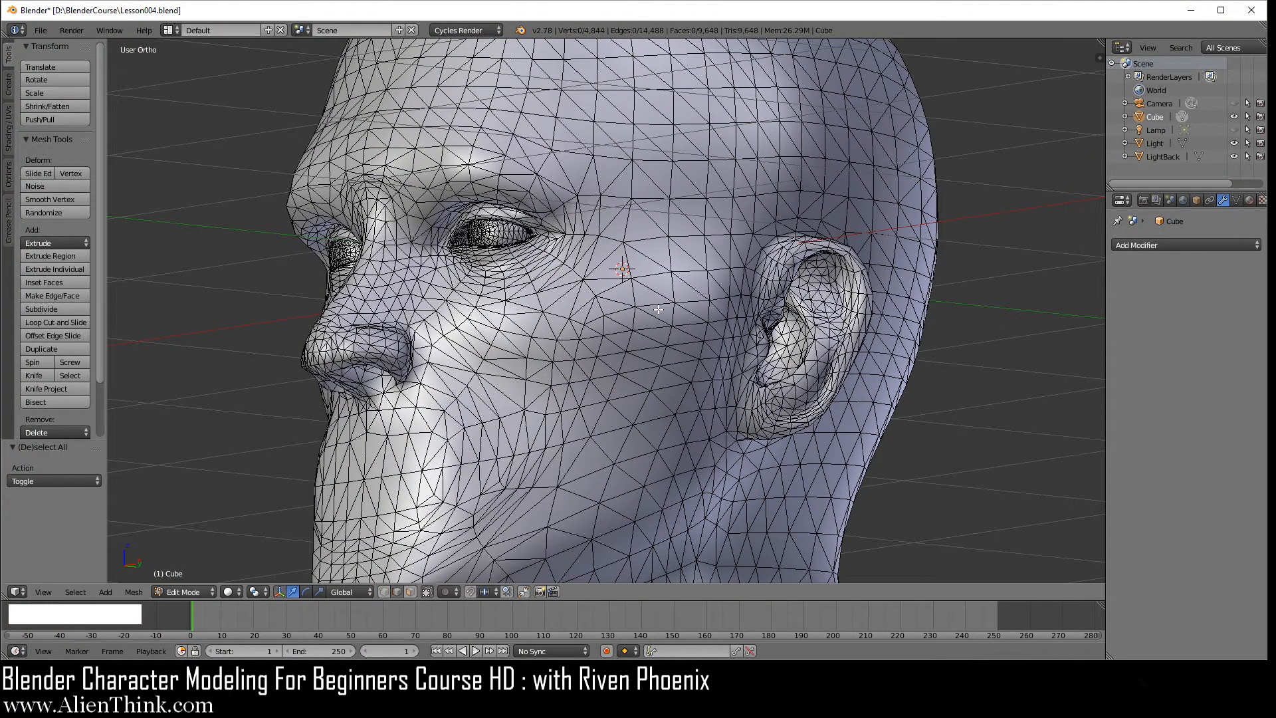
scroll(620, 370, "up", 1)
middle_click_drag(570, 381, 522, 341)
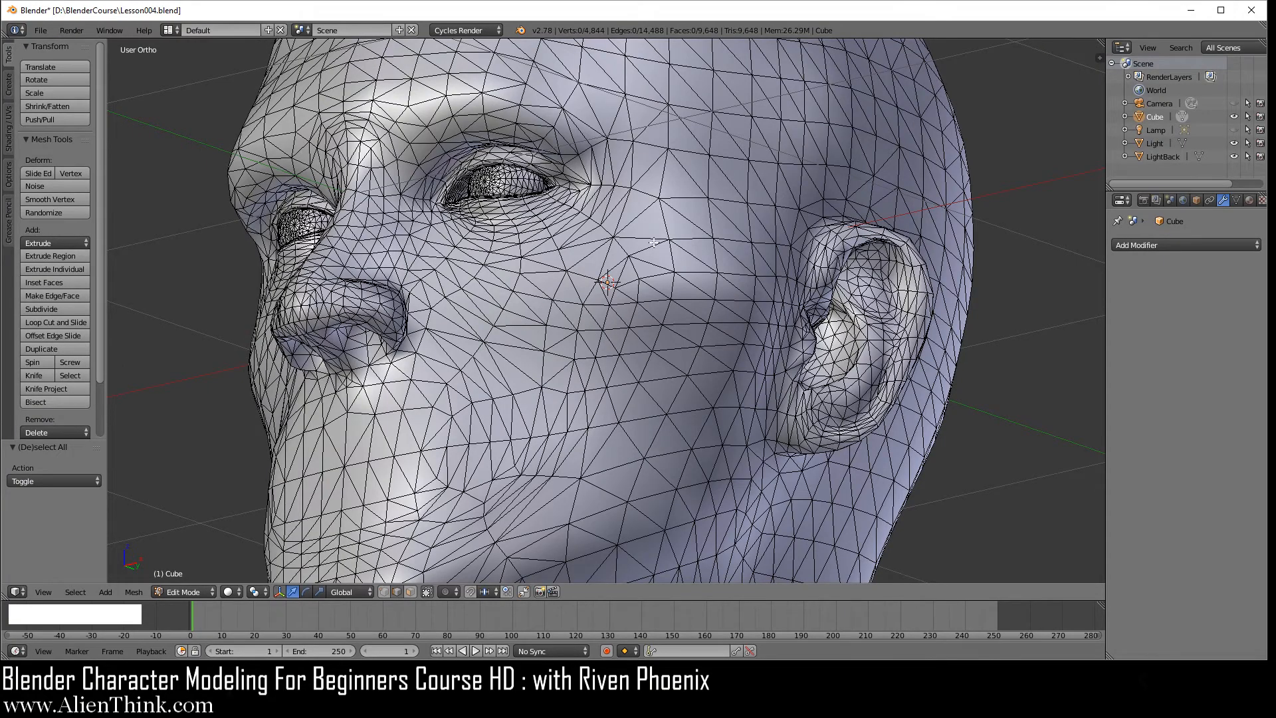
middle_click_drag(654, 243, 590, 327)
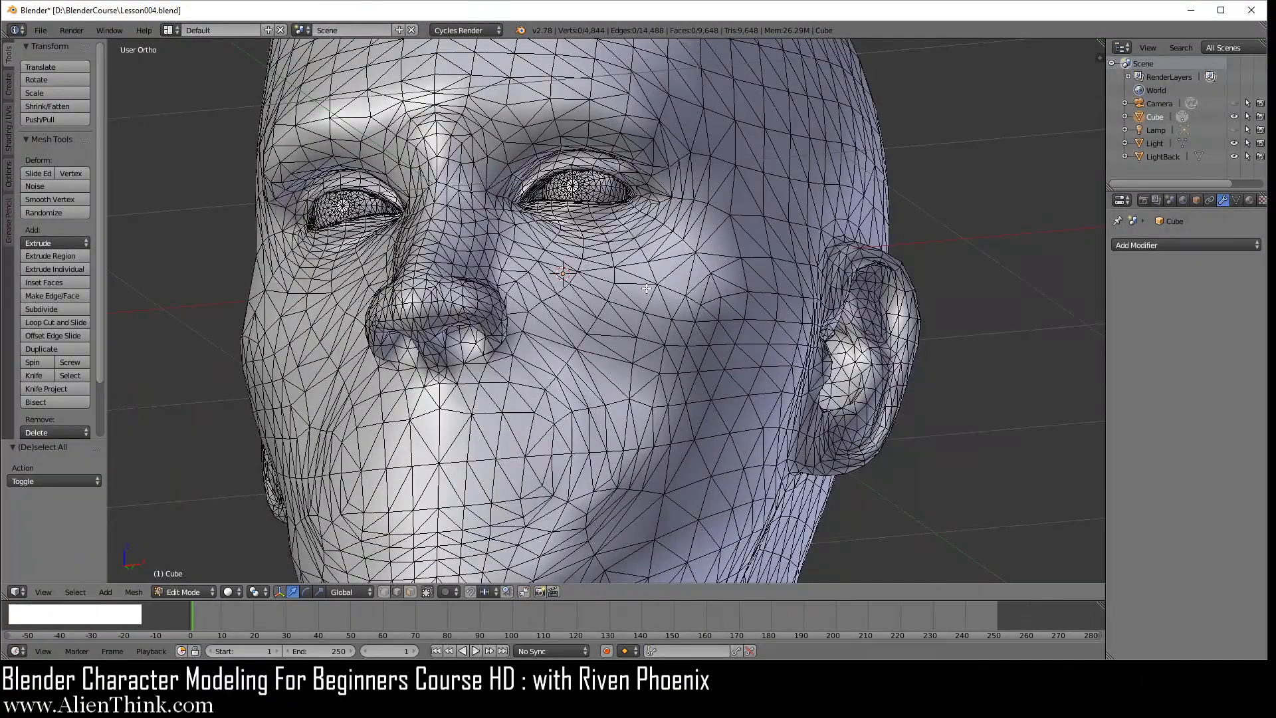
middle_click_drag(646, 288, 551, 327)
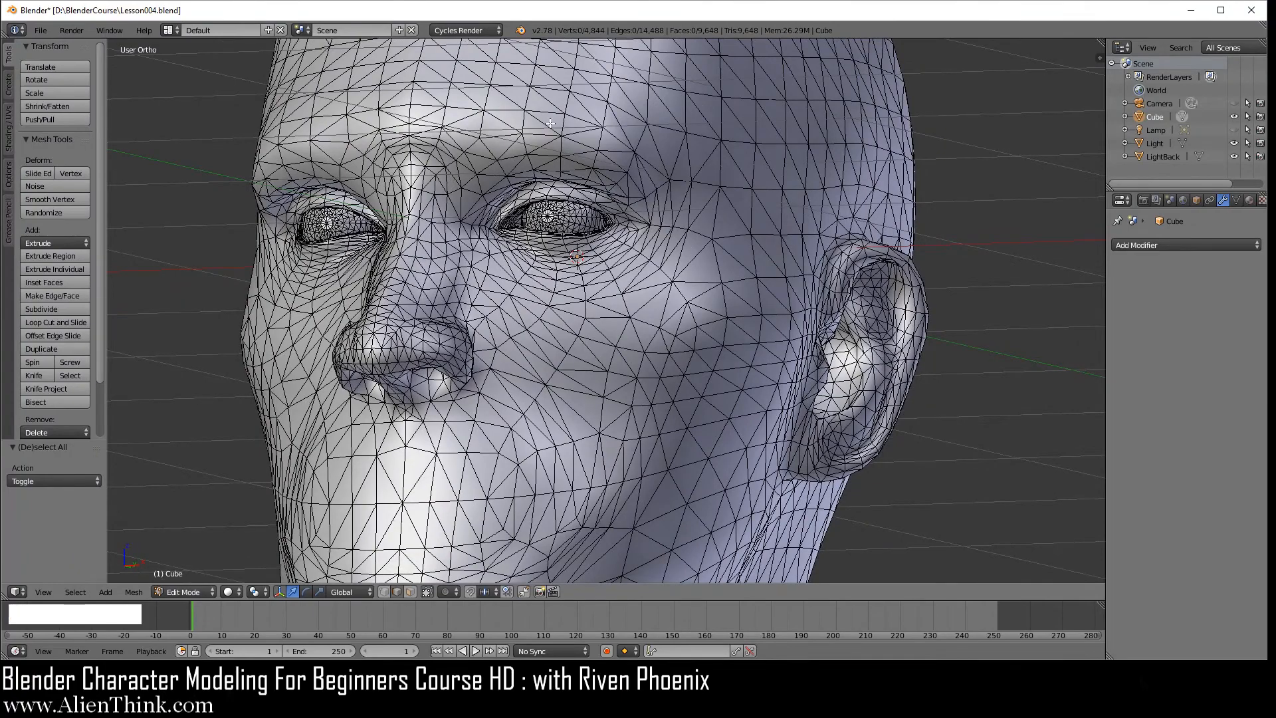
middle_click_drag(702, 323, 656, 308)
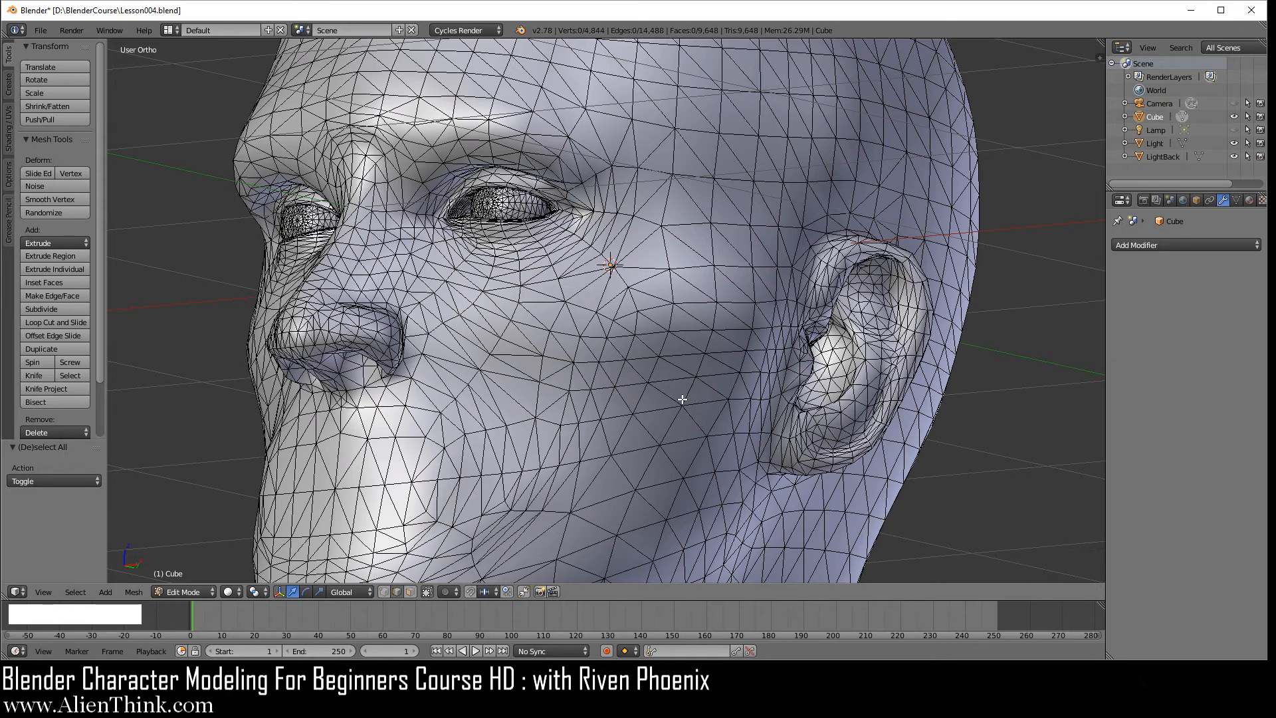
scroll(675, 367, "down", 2)
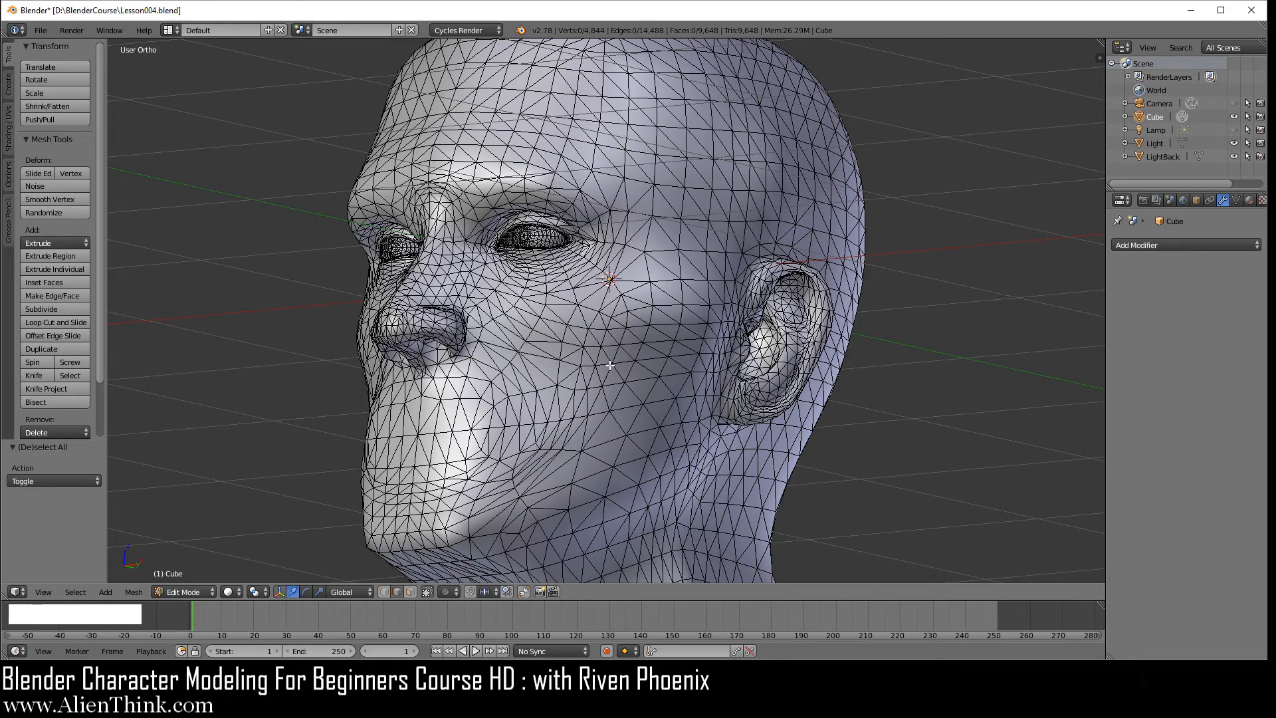
- Switch to face selection and select a single triangle on the cheek between the eye and the ear
scroll(602, 372, "up", 2)
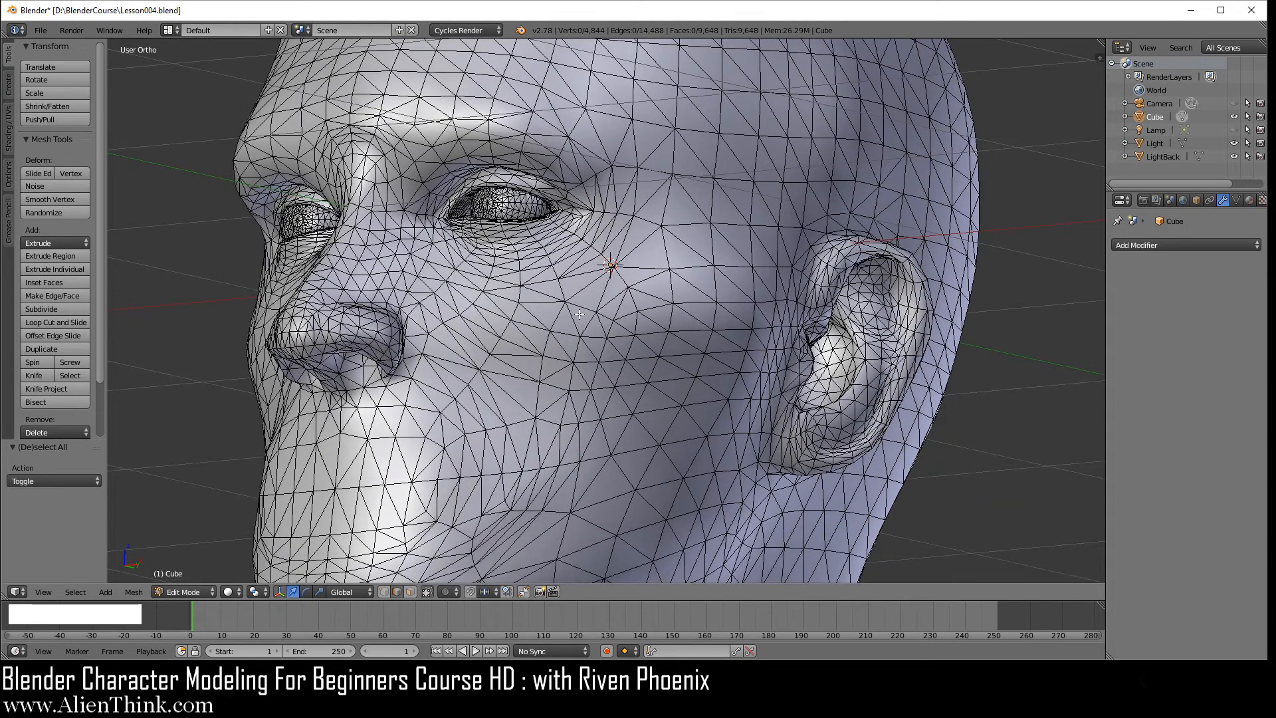
middle_click_drag(579, 314, 727, 353)
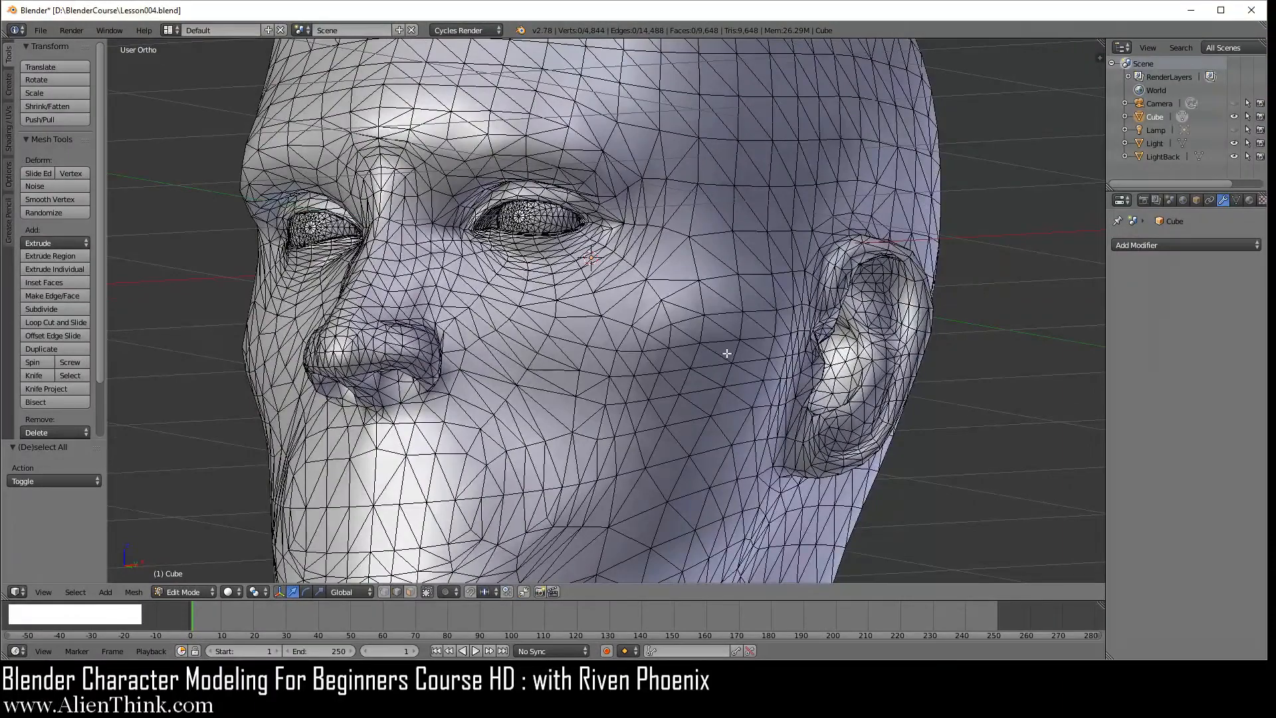
middle_click_drag(705, 310, 704, 283)
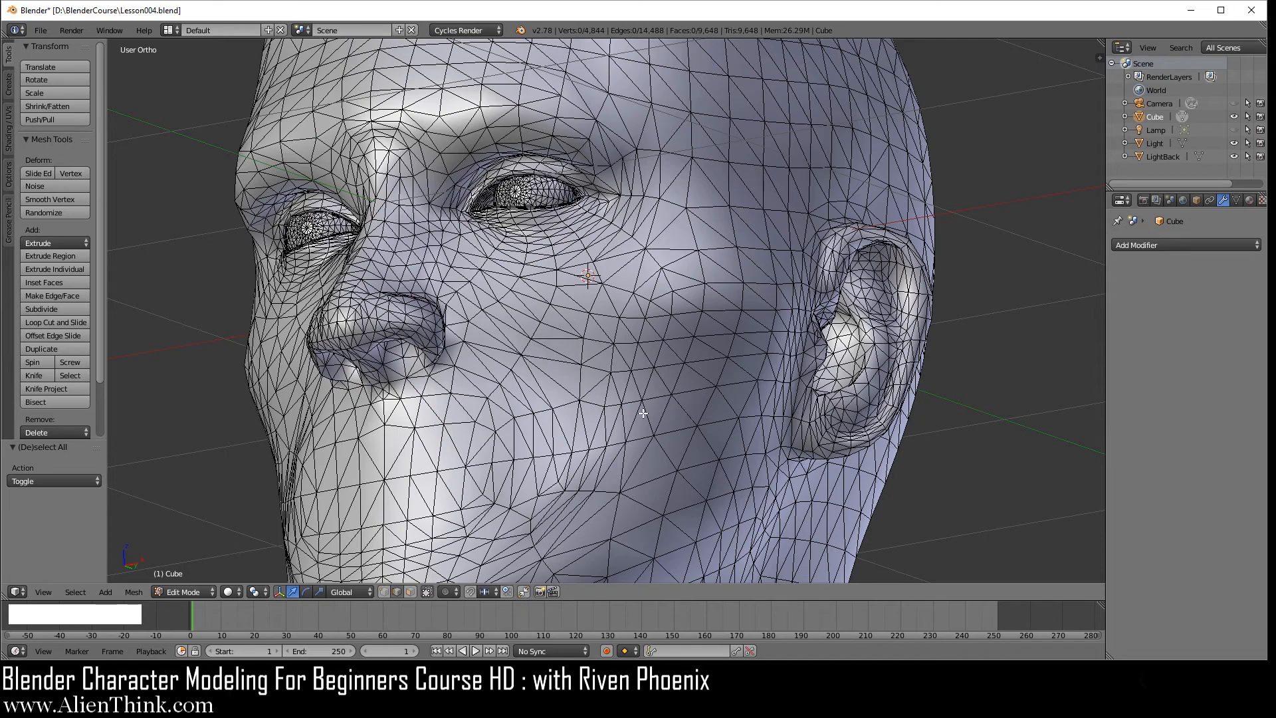
middle_click_drag(679, 266, 652, 265)
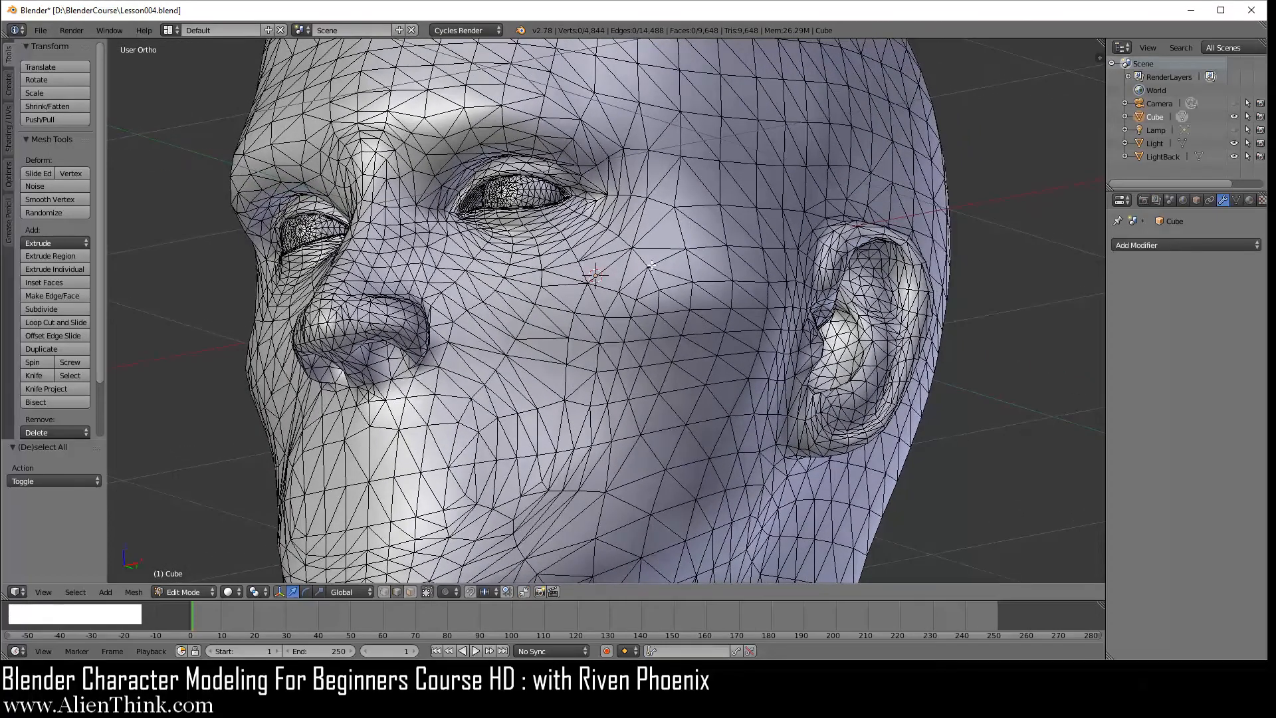
left_click(410, 592)
right_click(681, 296)
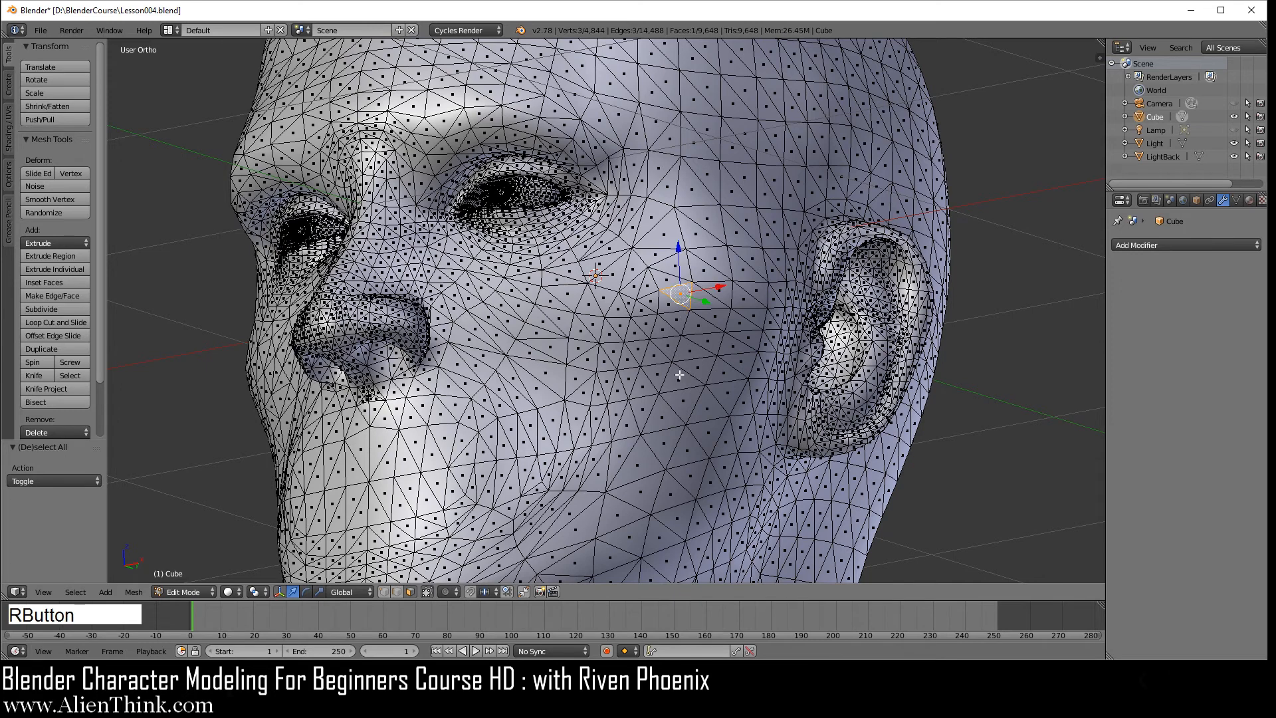
- Try to select face loops starting from several triangles across the triangulated cheek and temple
key("alt")
right_click(668, 280, "alt")
right_click(668, 280, "alt")
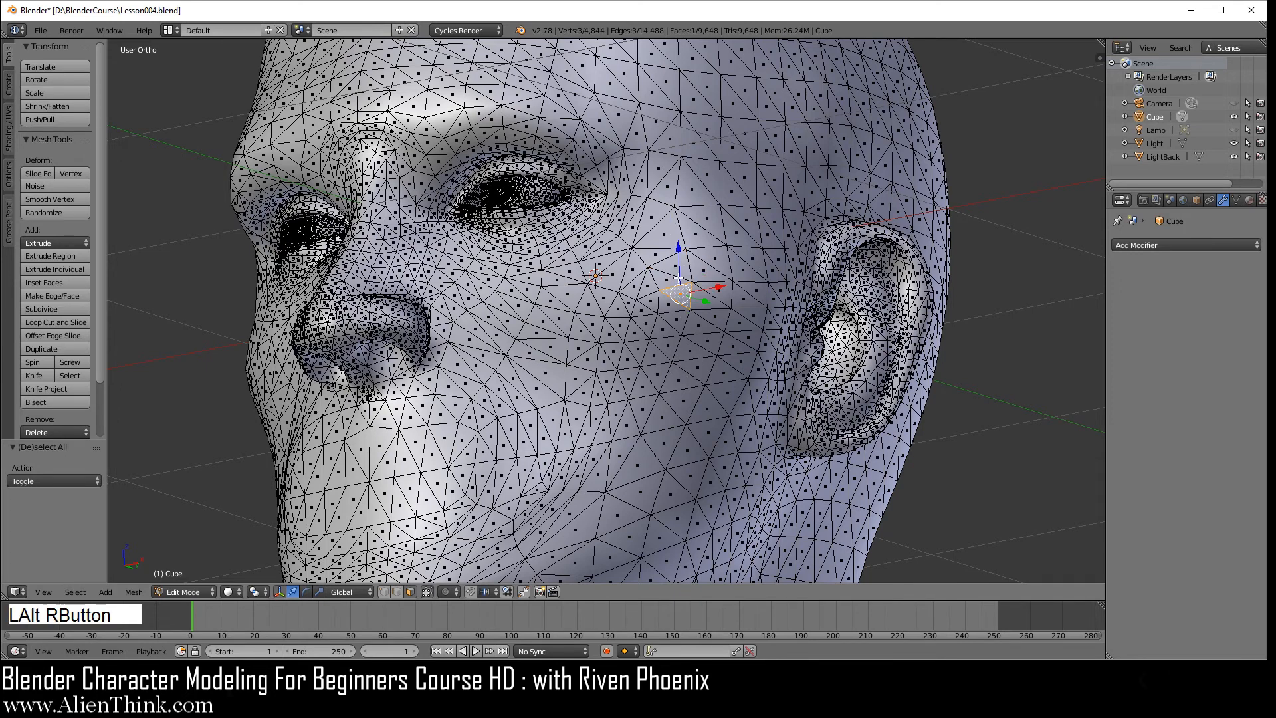
right_click(676, 274, "alt")
right_click(646, 258, "alt")
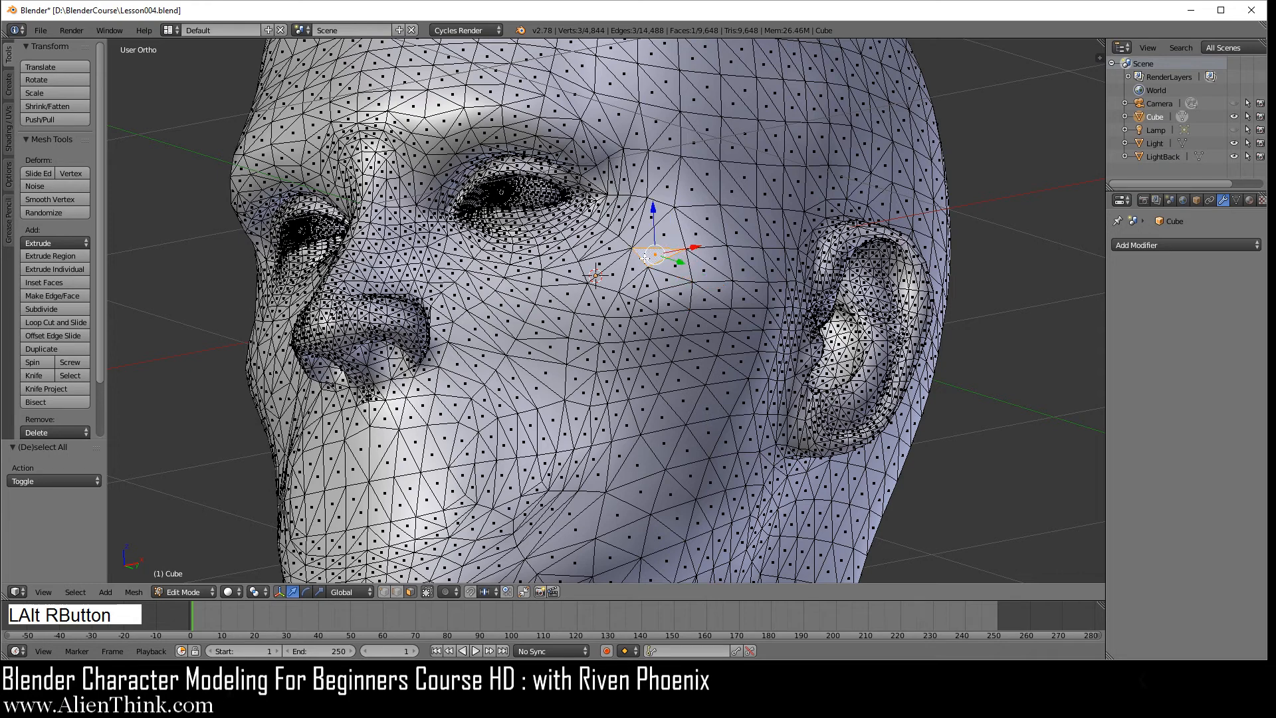
right_click(705, 235, "alt")
right_click(710, 270, "alt")
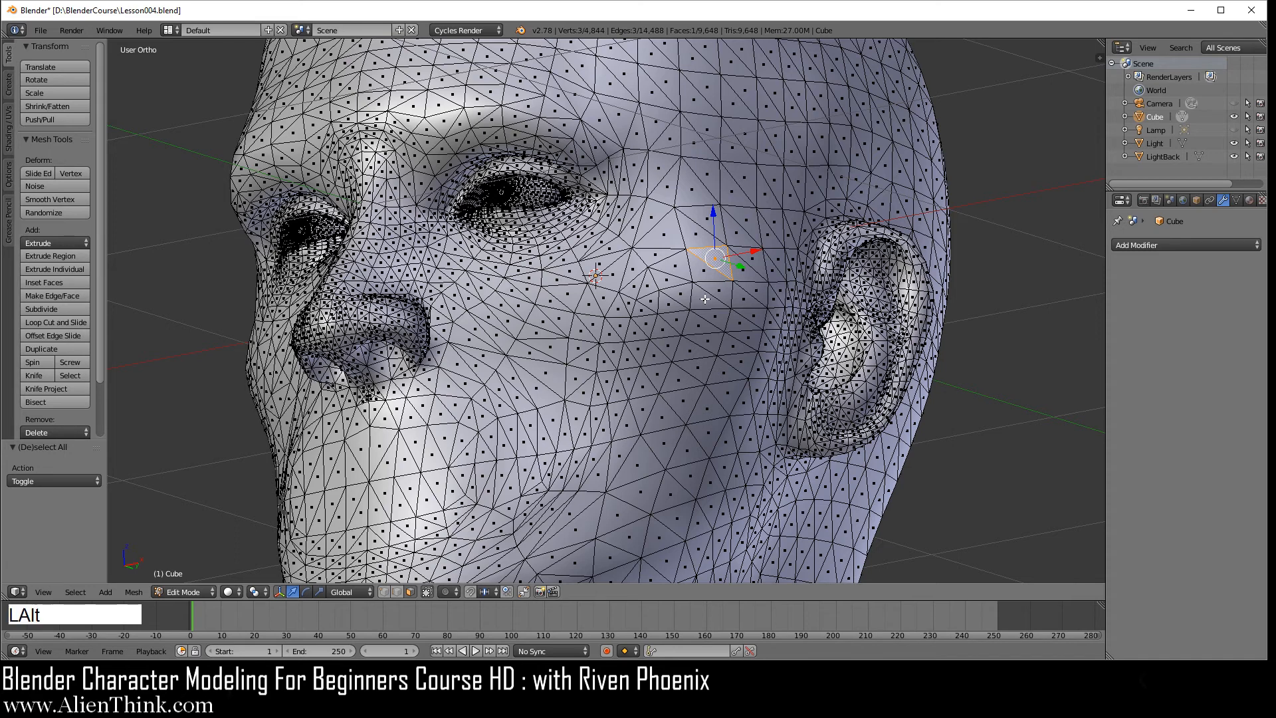
right_click(706, 293, "alt")
right_click(702, 263, "alt")
right_click(677, 263, "alt")
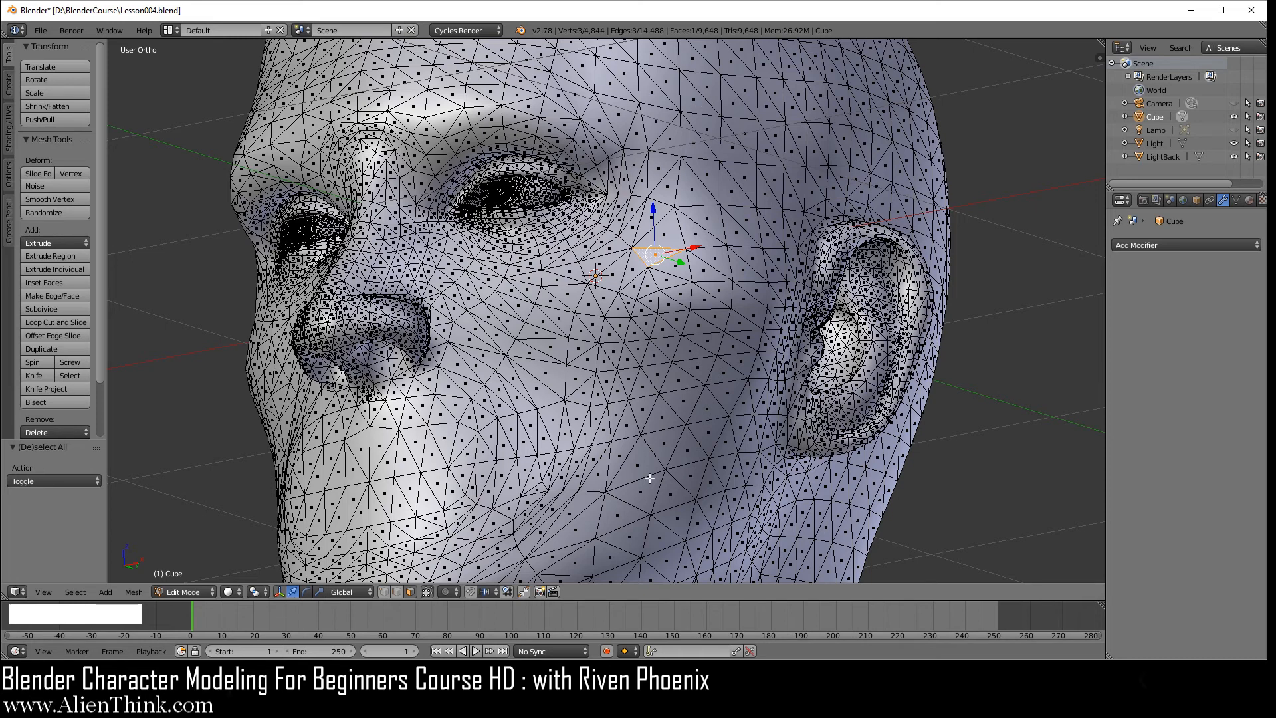
right_click(678, 296, "alt")
right_click(609, 296, "alt")
right_click(584, 347, "alt")
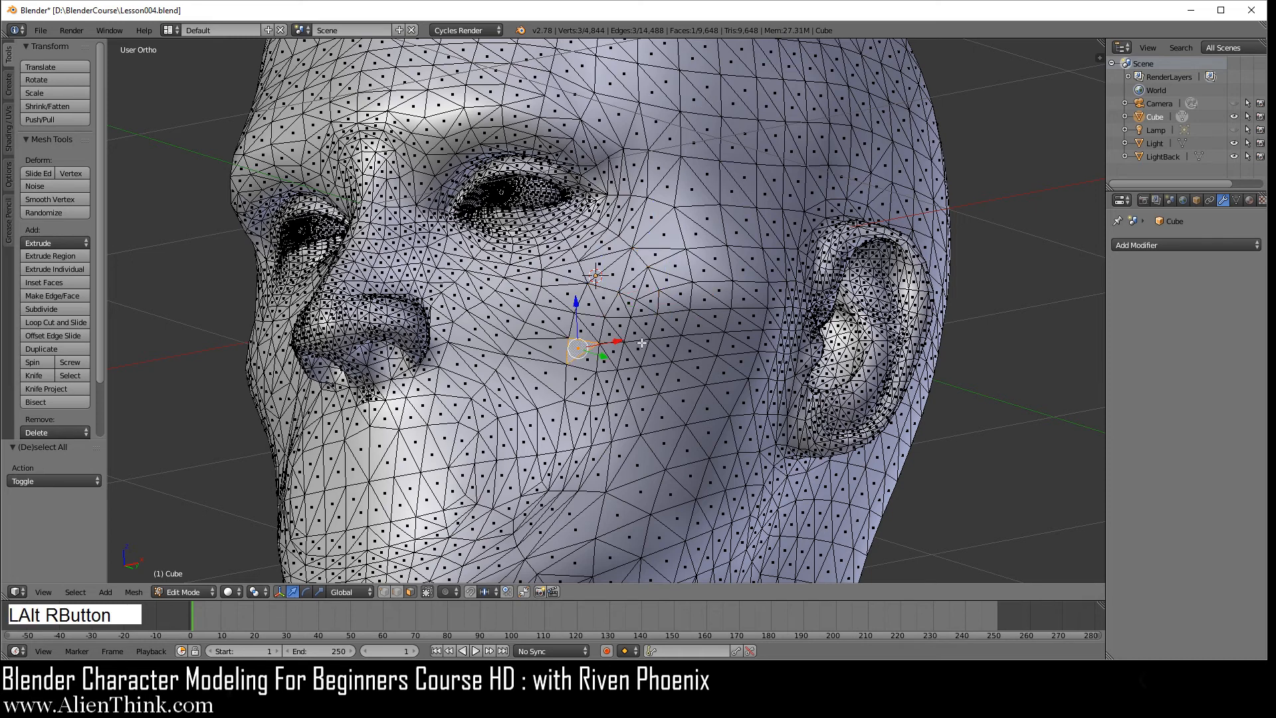
right_click(639, 346, "alt")
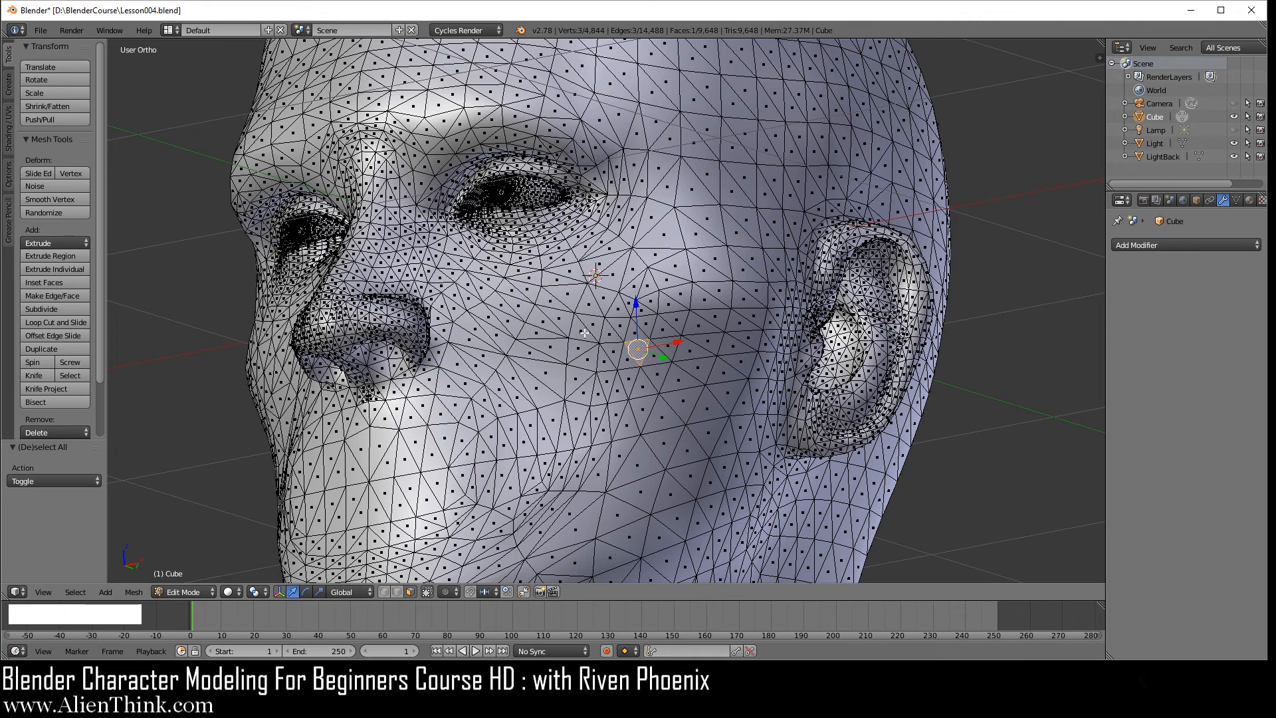
- Examine the triangulated faces of the head up close and from farther away
scroll(585, 331, "down", 2)
scroll(631, 349, "up", 2)
scroll(631, 349, "down", 2)
scroll(582, 338, "up", 2)
scroll(740, 305, "down", 2)
scroll(742, 271, "up", 2)
scroll(689, 334, "down", 2)
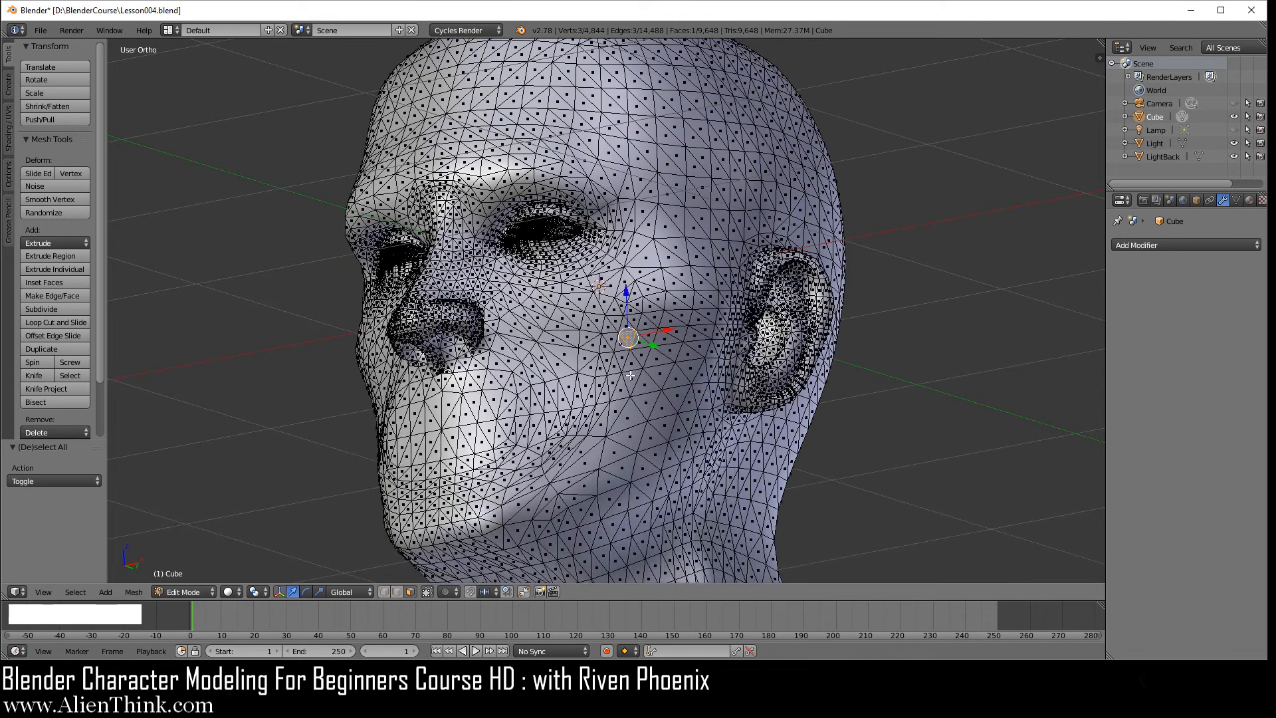
mouse_move(617, 274)
middle_mouse_down()
mouse_move(649, 265)
mouse_move(633, 272)
middle_mouse_up()
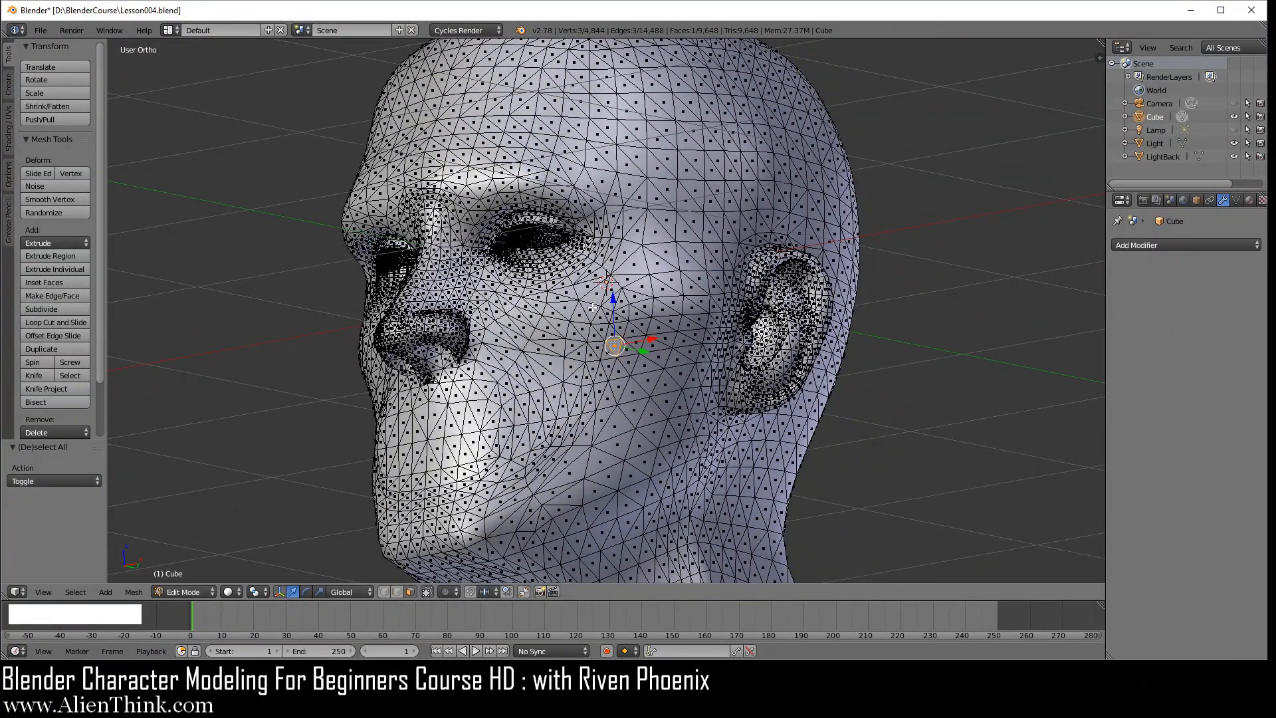
- Switch to edge selection and try to select edge loops from several edges on the triangulated cheek
scroll(678, 339, "up", 2)
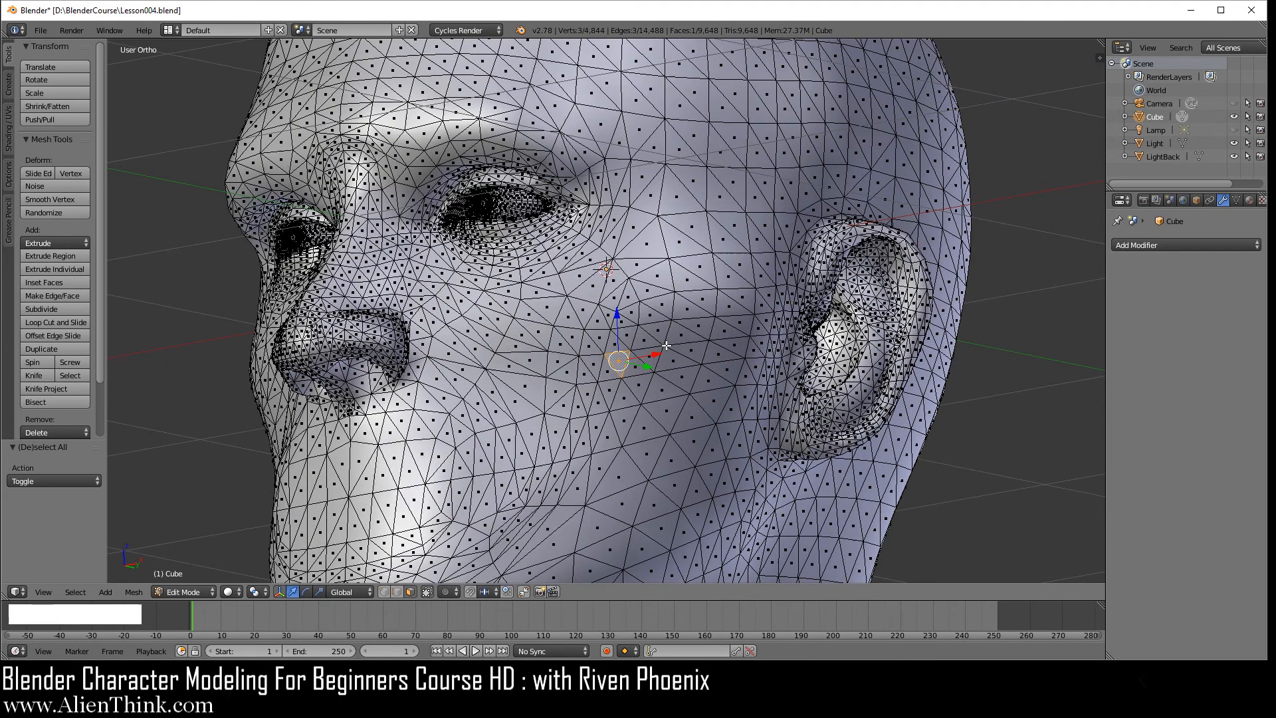
left_click(392, 591)
right_click(674, 304)
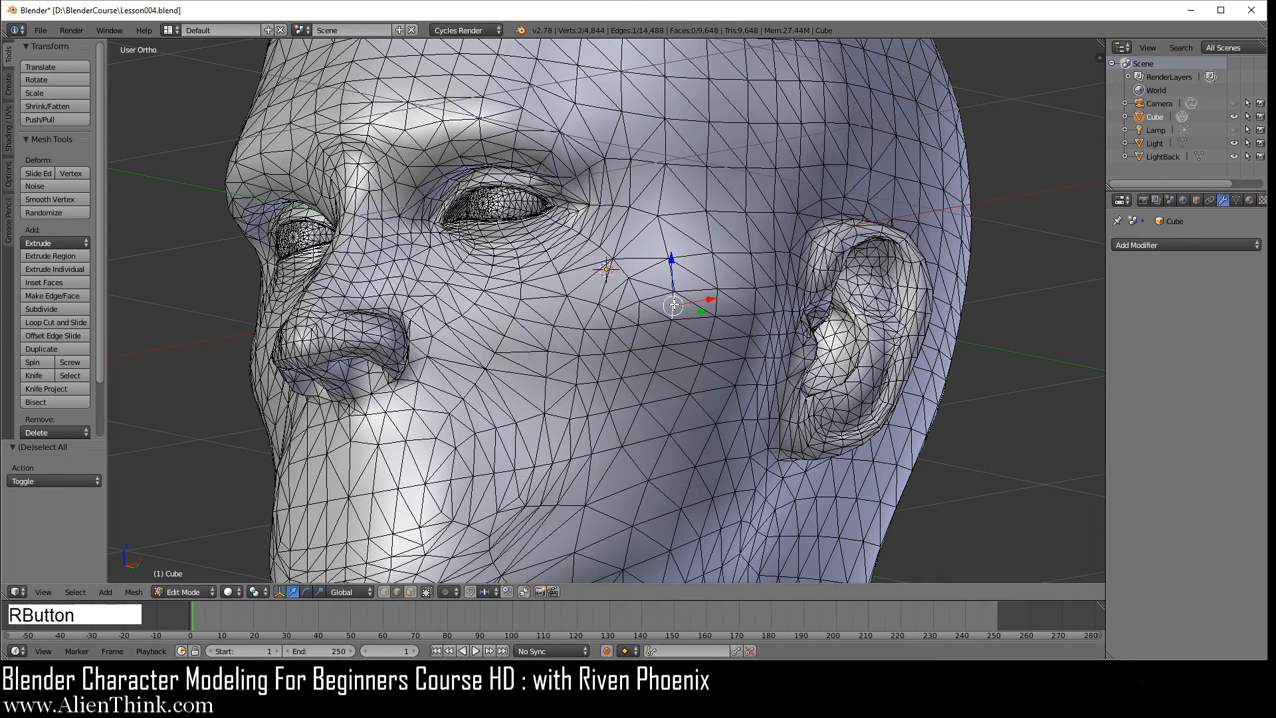
right_click(672, 306, "alt")
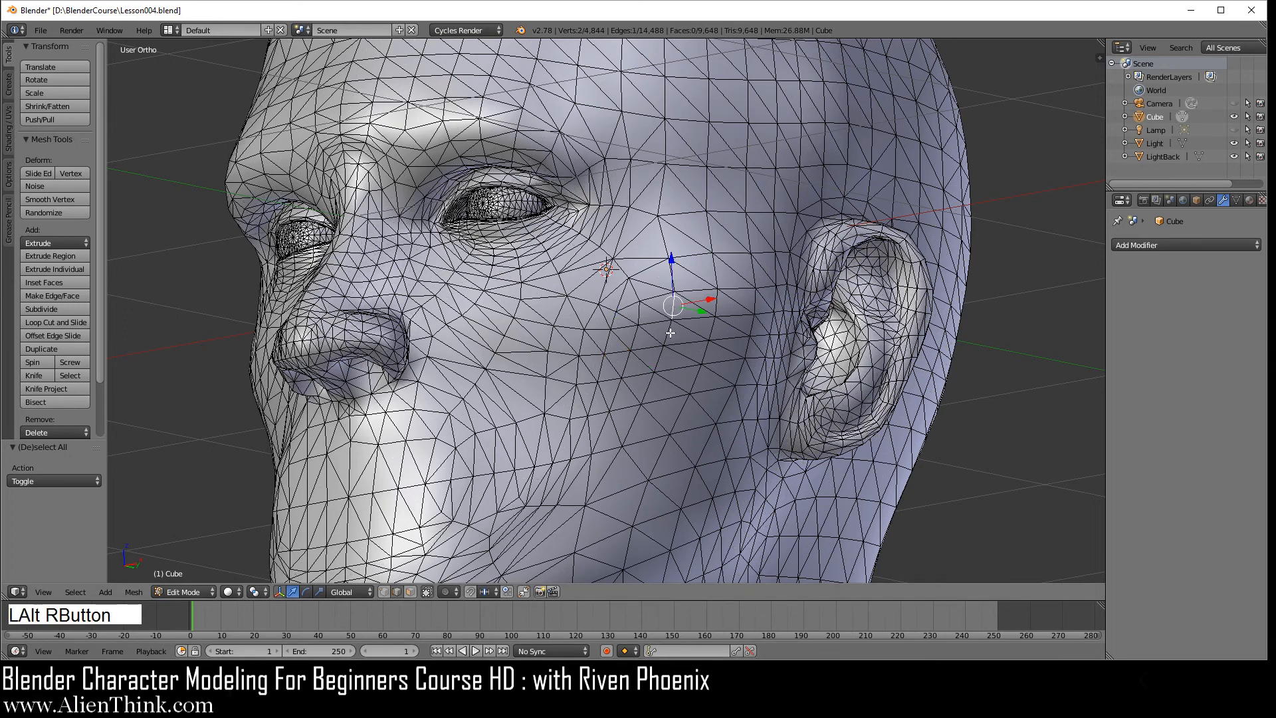
right_click(670, 332, "alt")
right_click(655, 358, "alt")
right_click(659, 370, "alt")
right_click(676, 305, "alt")
- Try again to select an edge loop from the vertical cheek edge and inspect the triangles around it
scroll(700, 311, "up", 1)
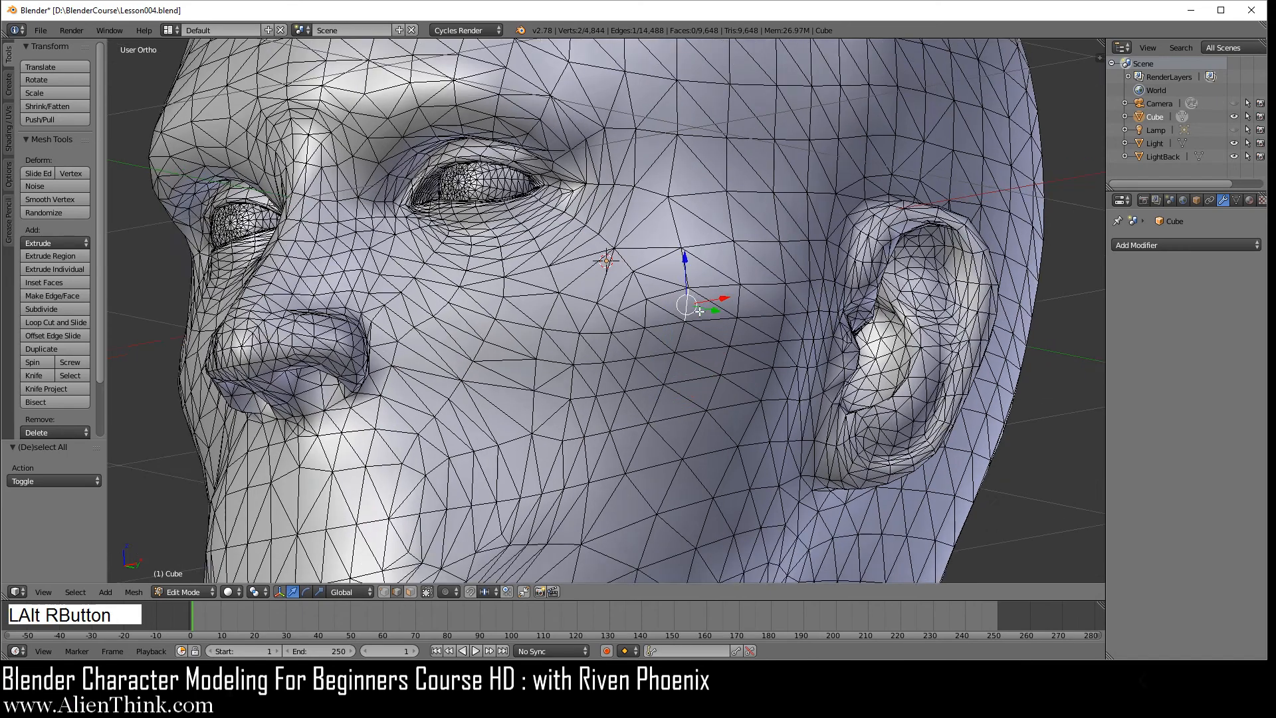
scroll(700, 311, "up", 3)
middle_click_drag(756, 304, 704, 308)
scroll(704, 307, "up", 2)
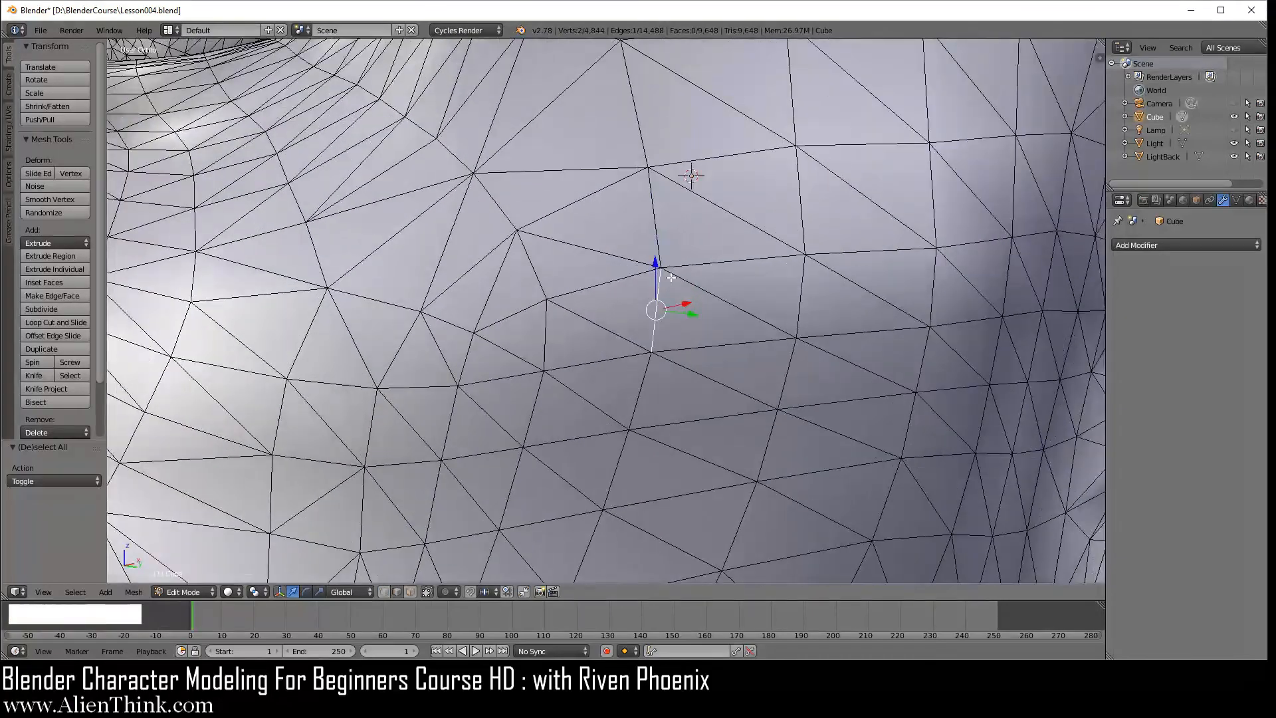
key("alt")
right_click(663, 282, "alt")
scroll(669, 365, "down", 3)
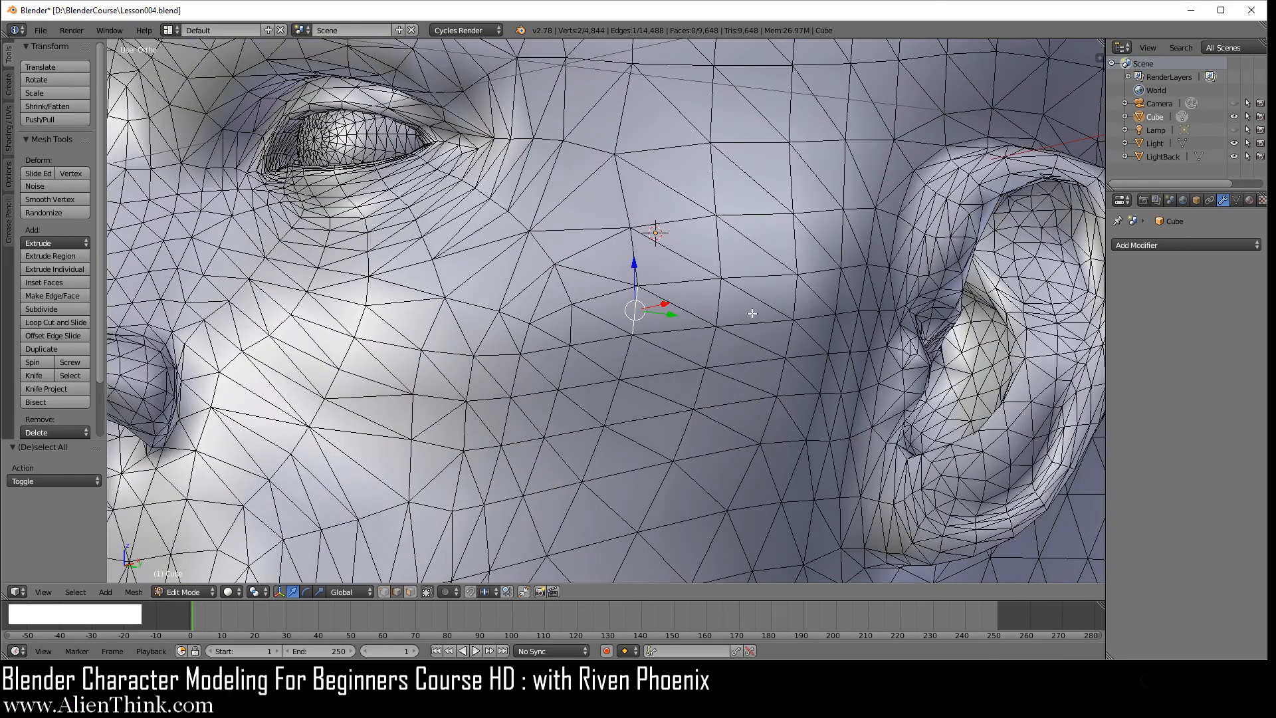
scroll(678, 353, "down", 3)
scroll(621, 369, "up", 3)
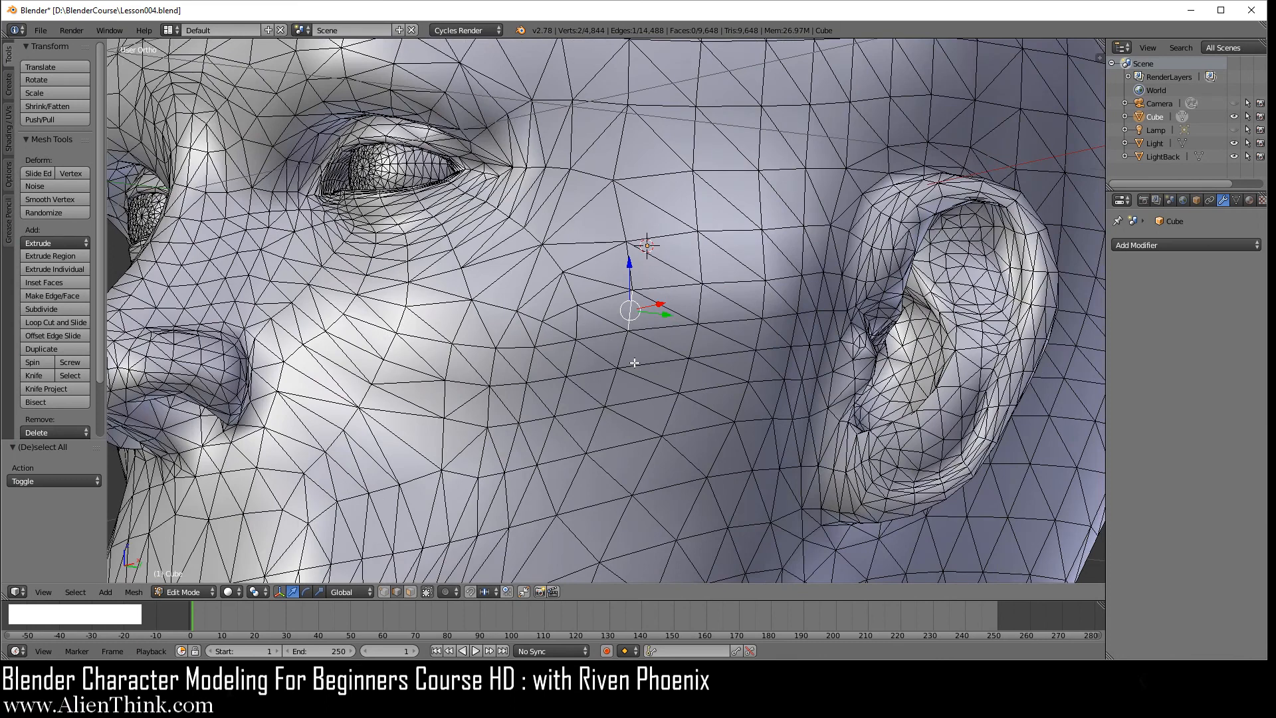
scroll(634, 362, "down", 3)
- Reopen the recent file Lesson004.blend to discard the applied modifiers and triangulation, and select the head
left_click(41, 31)
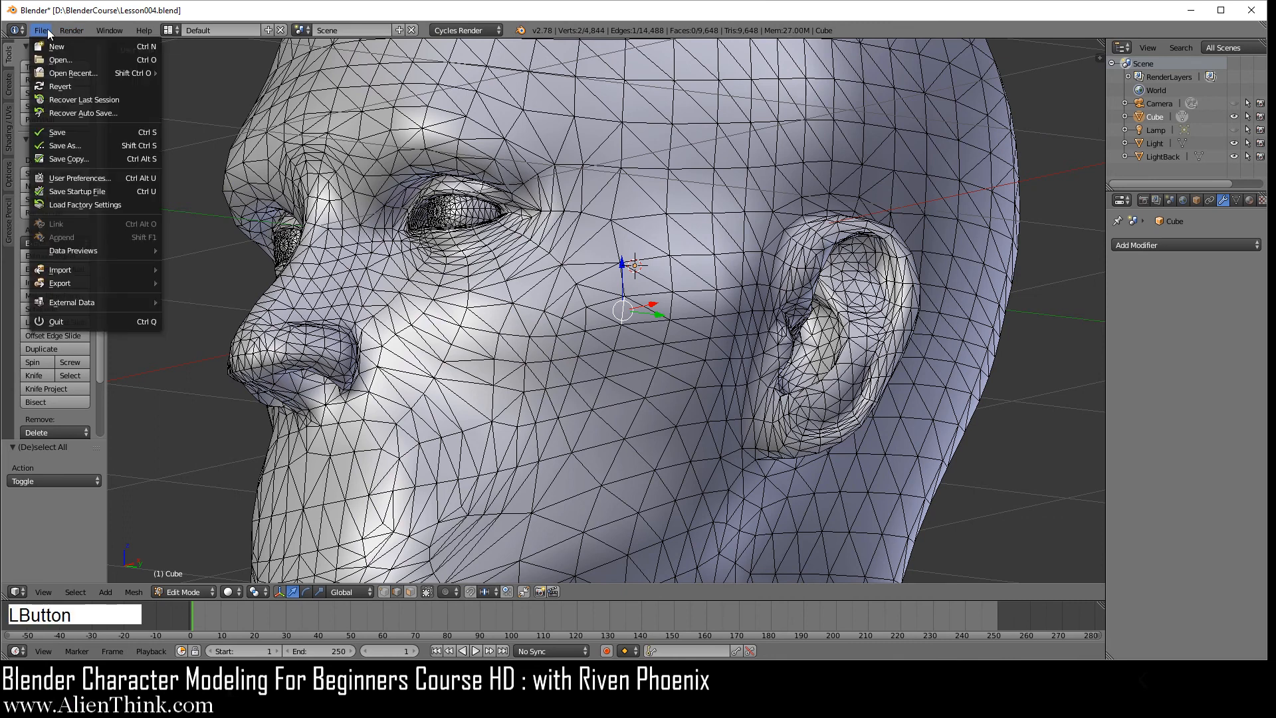
mouse_move(72, 70)
left_click(189, 72)
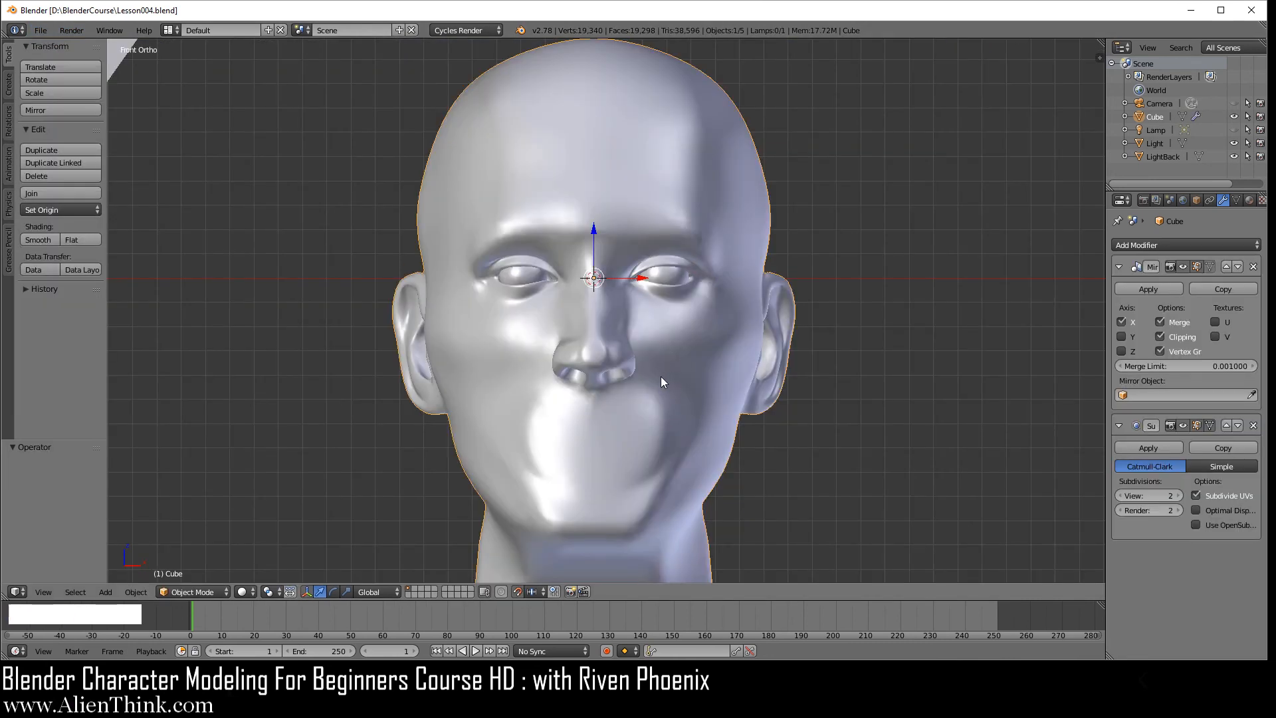
scroll(667, 364, "up", 2)
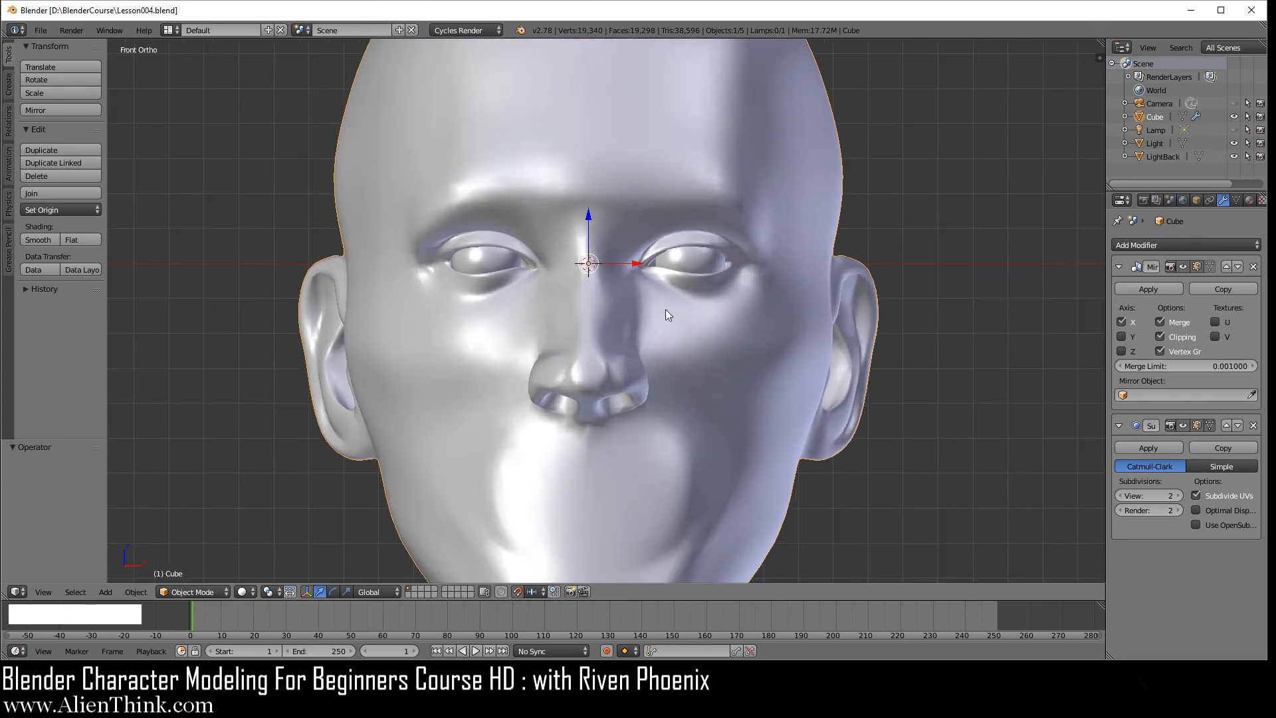
right_click(680, 341)
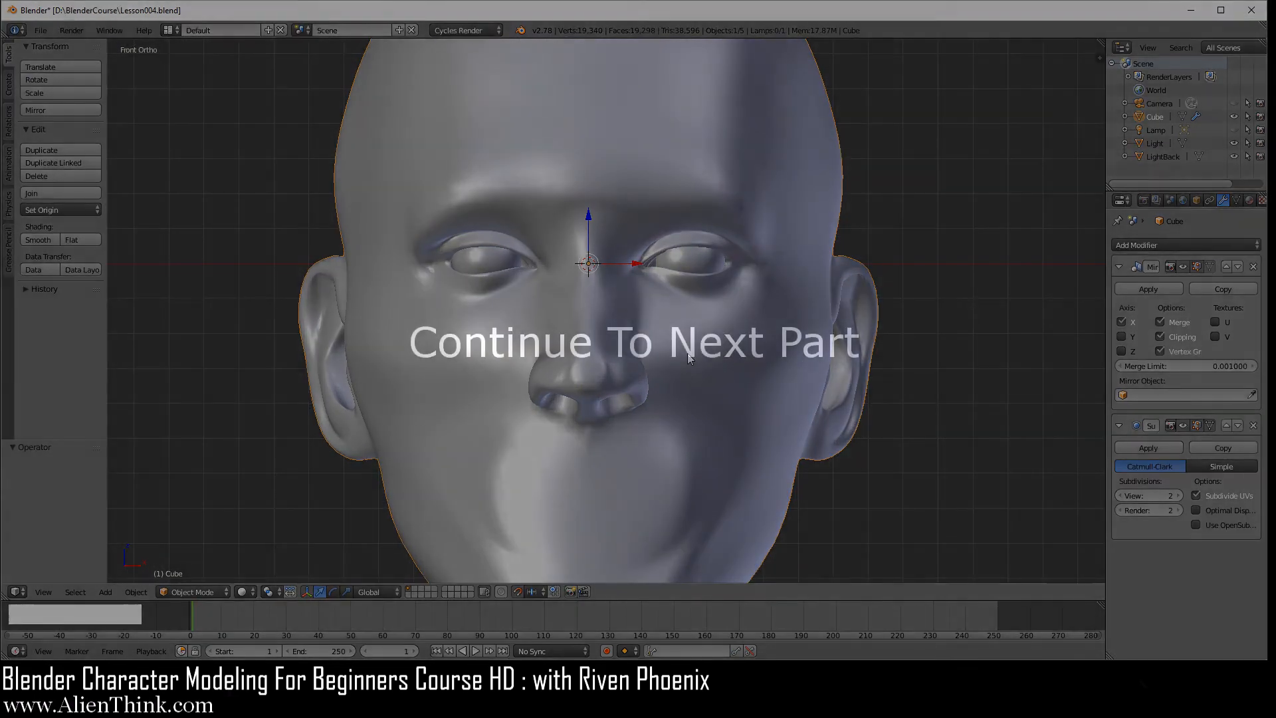